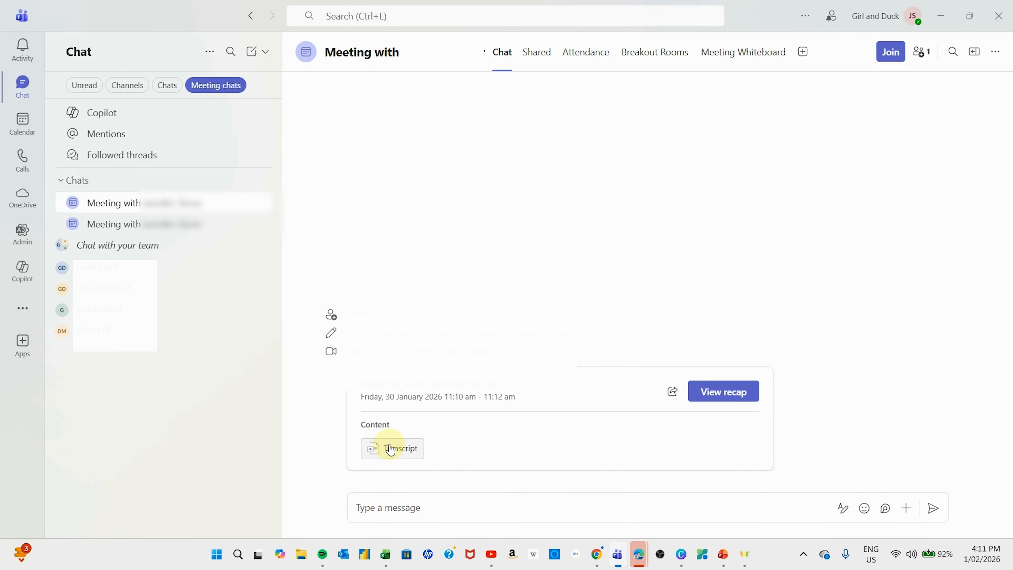
- Open the meeting transcript from the Teams recap card
{"action": "left_click", "coordinate": [391, 449]}
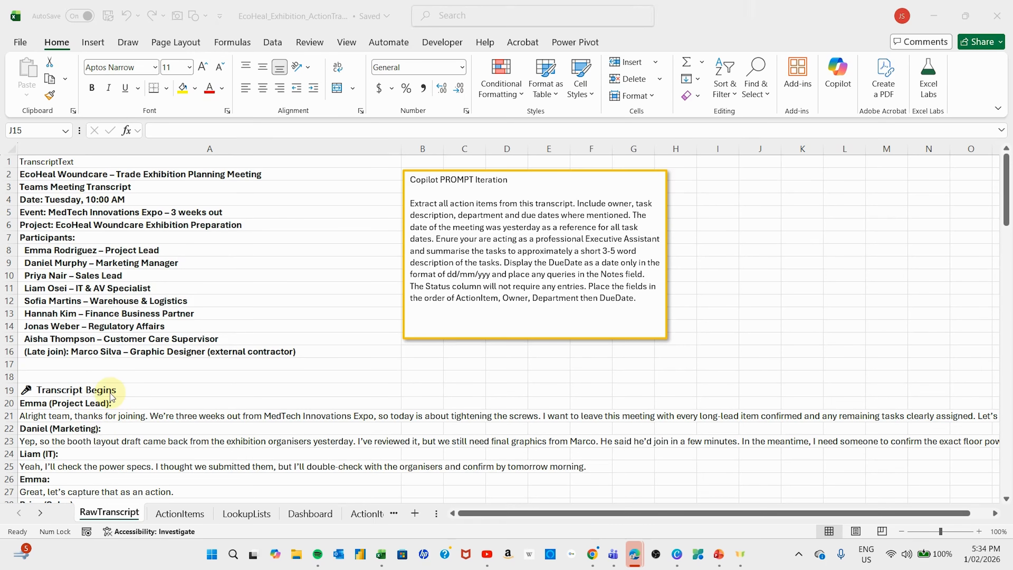
{"action": "scroll", "coordinate": [111, 397], "scroll_direction": "down", "scroll_amount": 6}
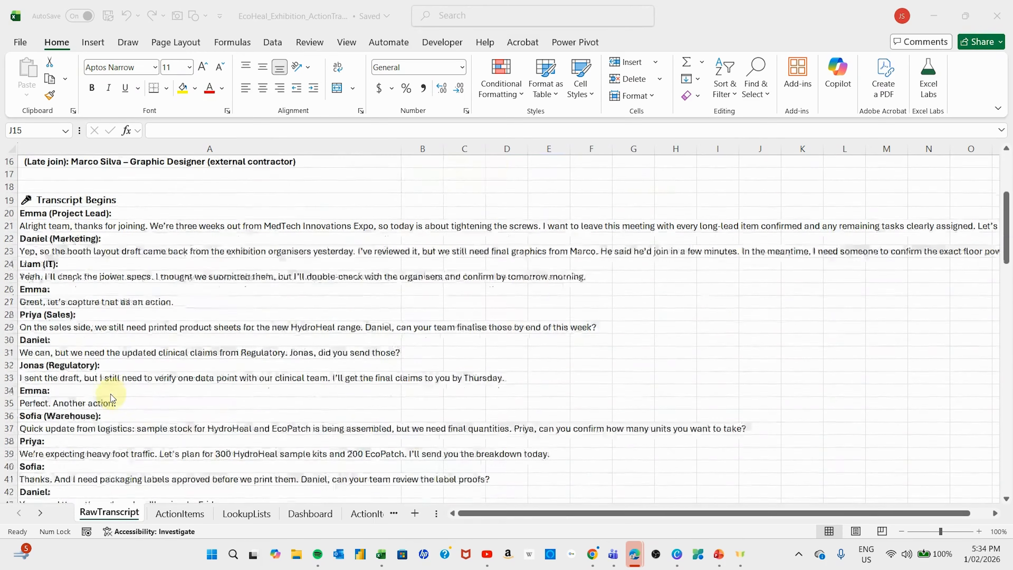
{"action": "scroll", "coordinate": [112, 397], "scroll_direction": "down", "scroll_amount": 6}
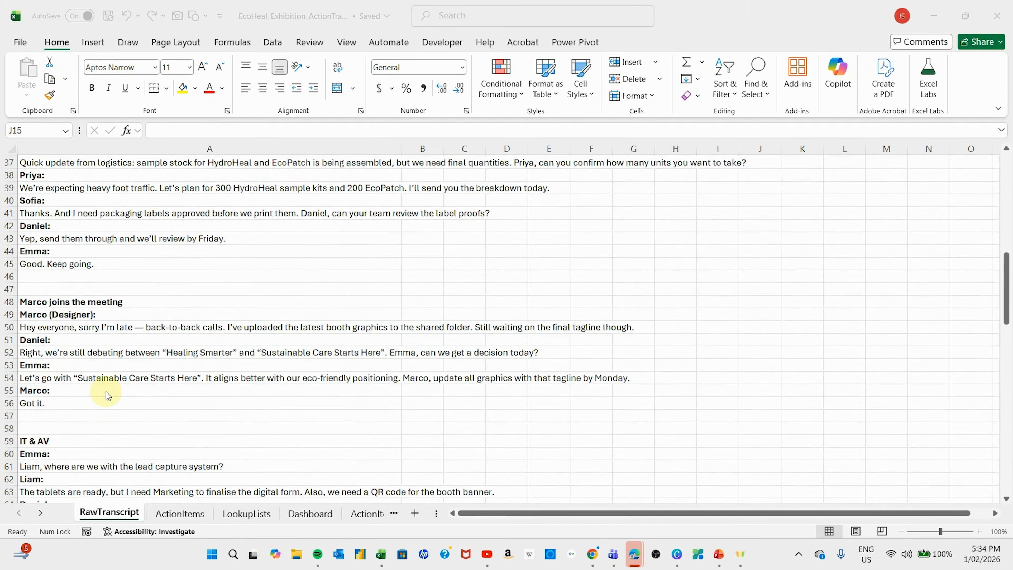
{"action": "scroll", "coordinate": [107, 395], "scroll_direction": "down", "scroll_amount": 2}
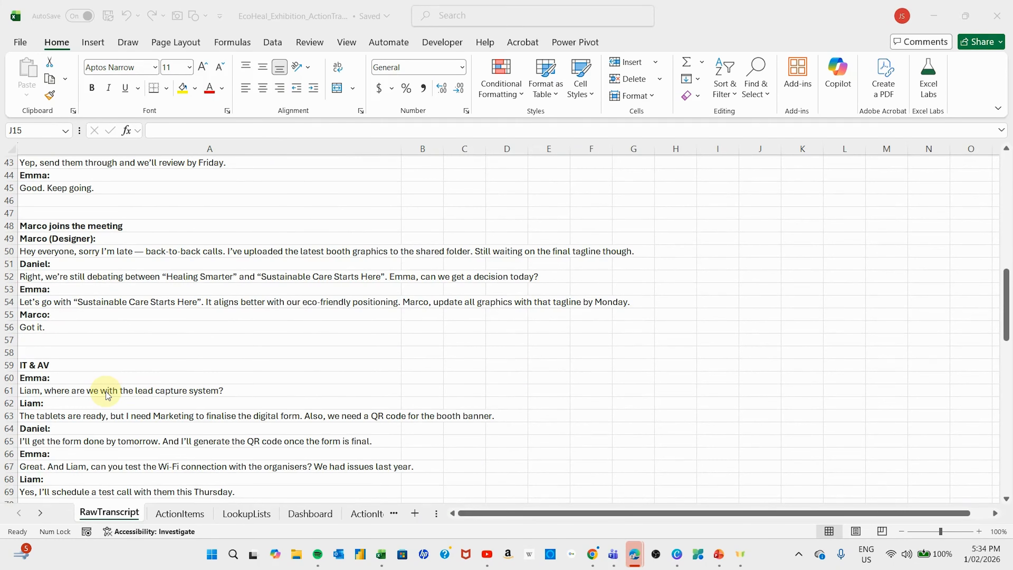
{"action": "scroll", "coordinate": [107, 395], "scroll_direction": "up", "scroll_amount": 14}
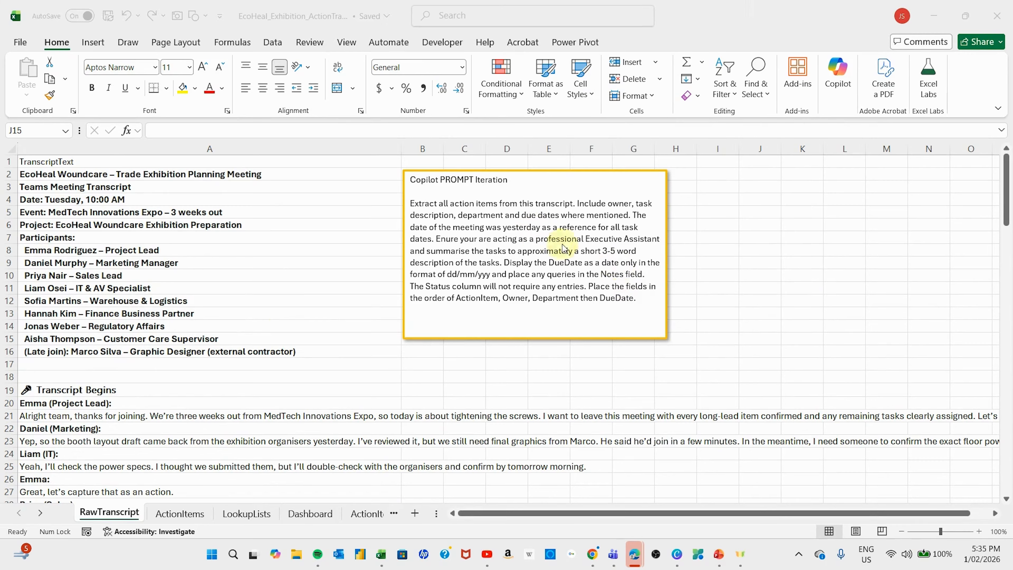
- Copy the text-box prompt and paste it into a new Copilot chat message
{"action": "left_click", "coordinate": [643, 300]}
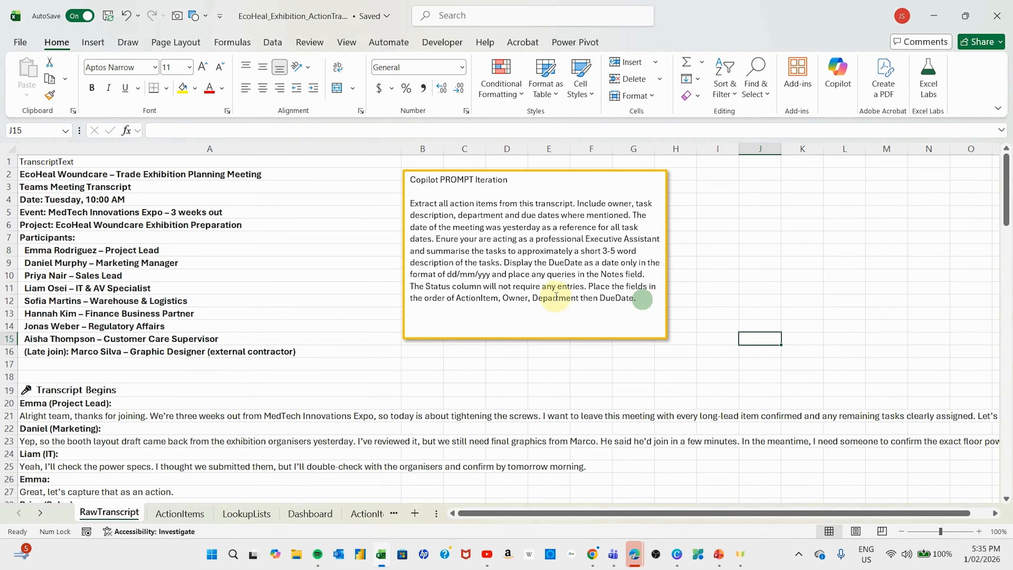
{"action": "left_click_drag", "start_coordinate": [643, 297], "coordinate": [409, 202]}
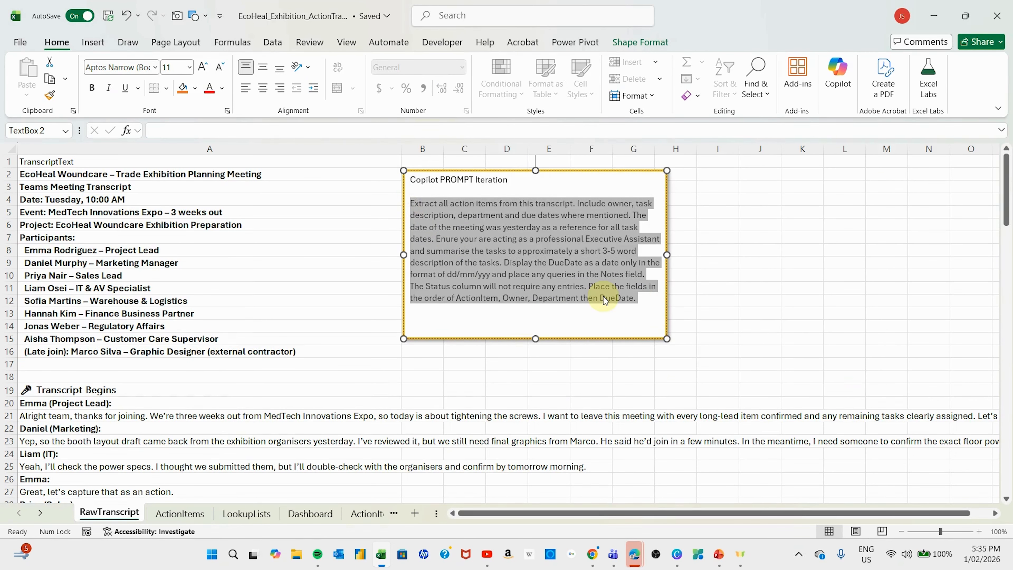
{"action": "key", "text": "ctrl+c"}
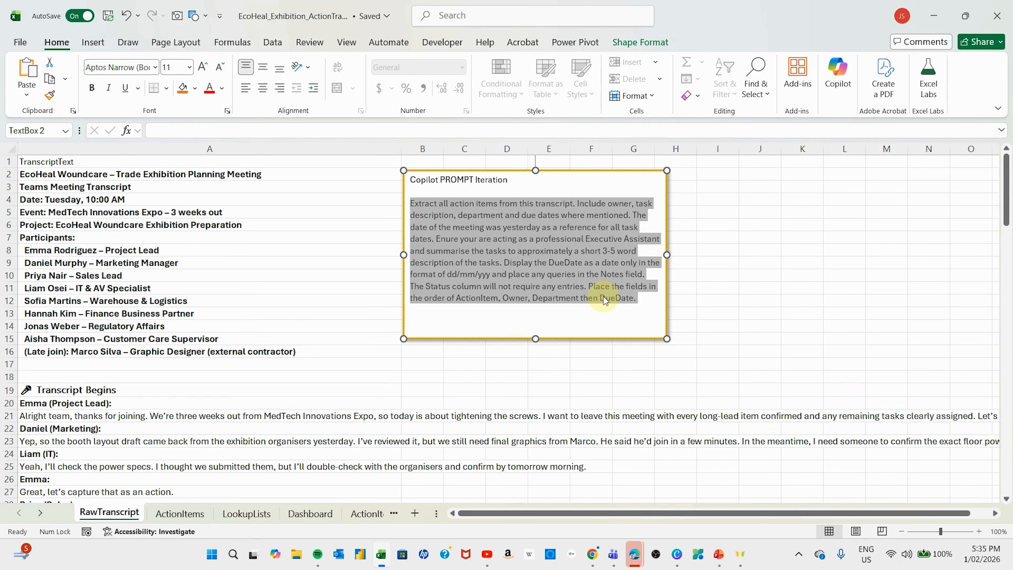
{"action": "left_click", "coordinate": [838, 80]}
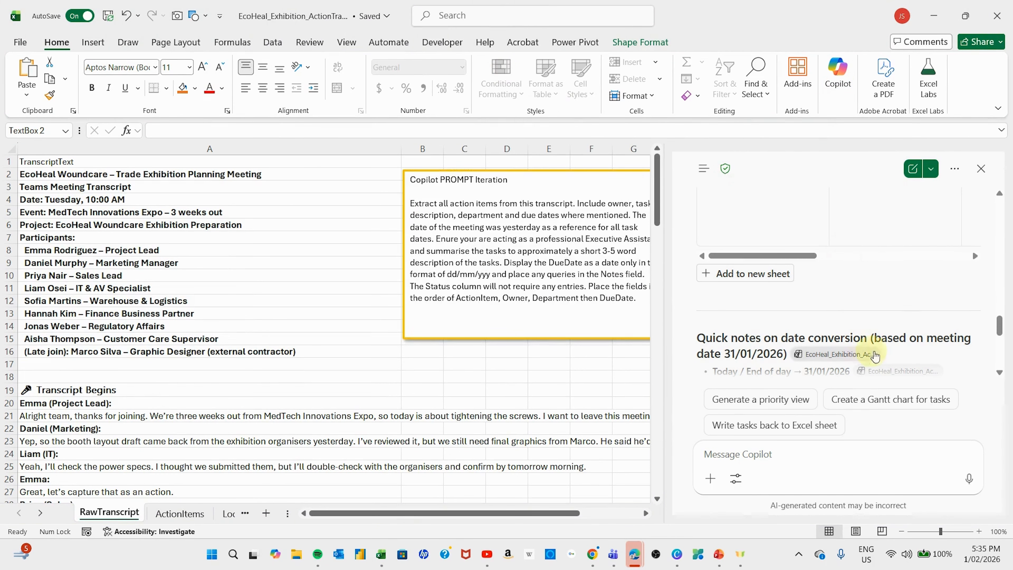
{"action": "left_click", "coordinate": [913, 169]}
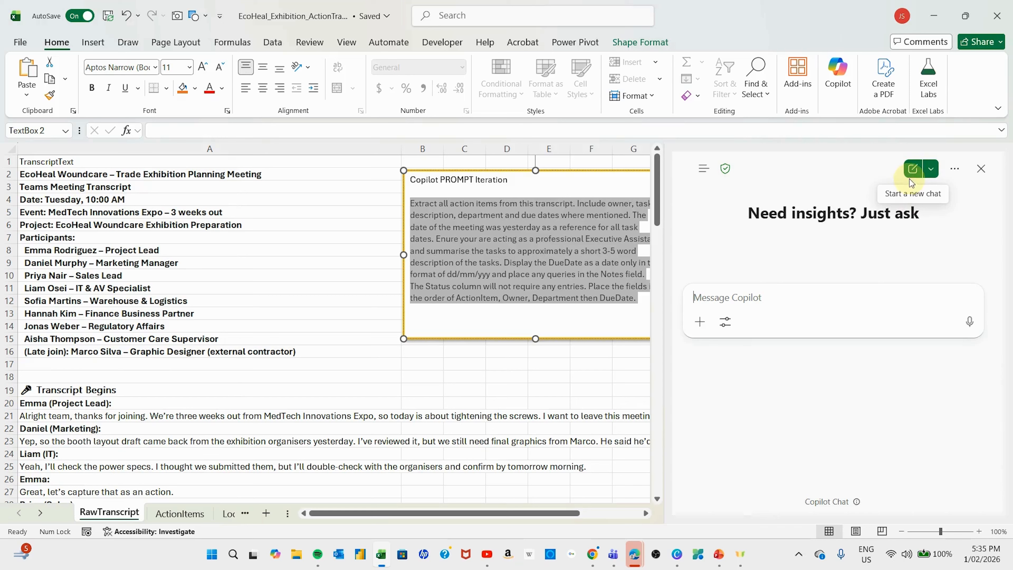
{"action": "left_click", "coordinate": [734, 300]}
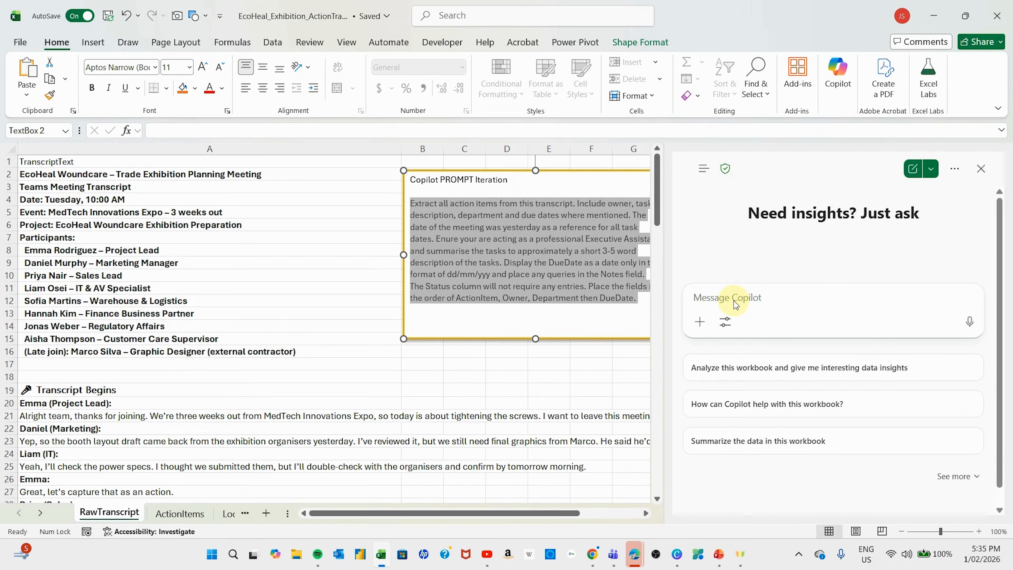
{"action": "key", "text": "ctrl+v"}
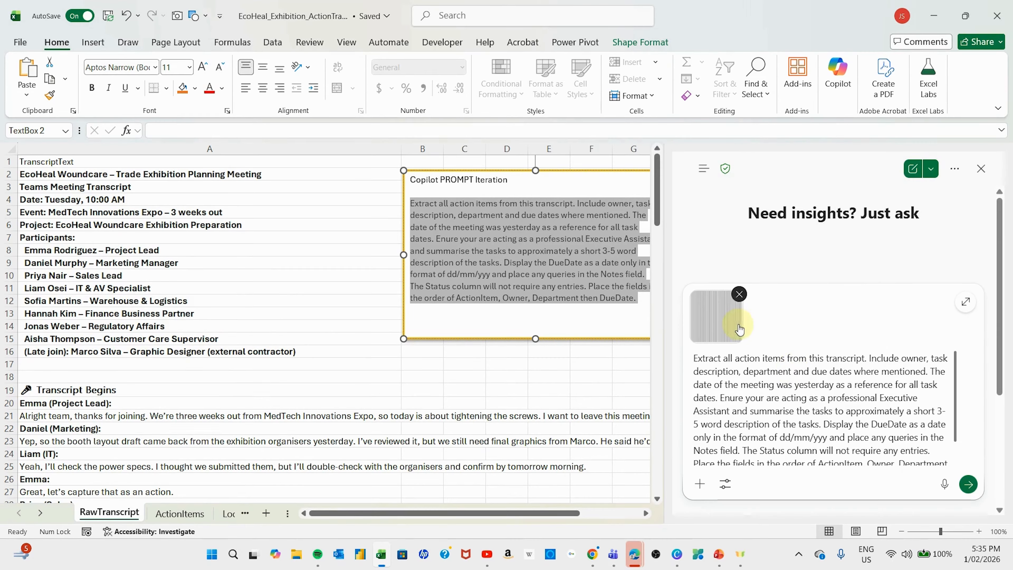
- Remove the pasted image and correct 'Enure' to 'Ensure' and 'summarise' to 'summarize'
{"action": "left_click", "coordinate": [739, 294]}
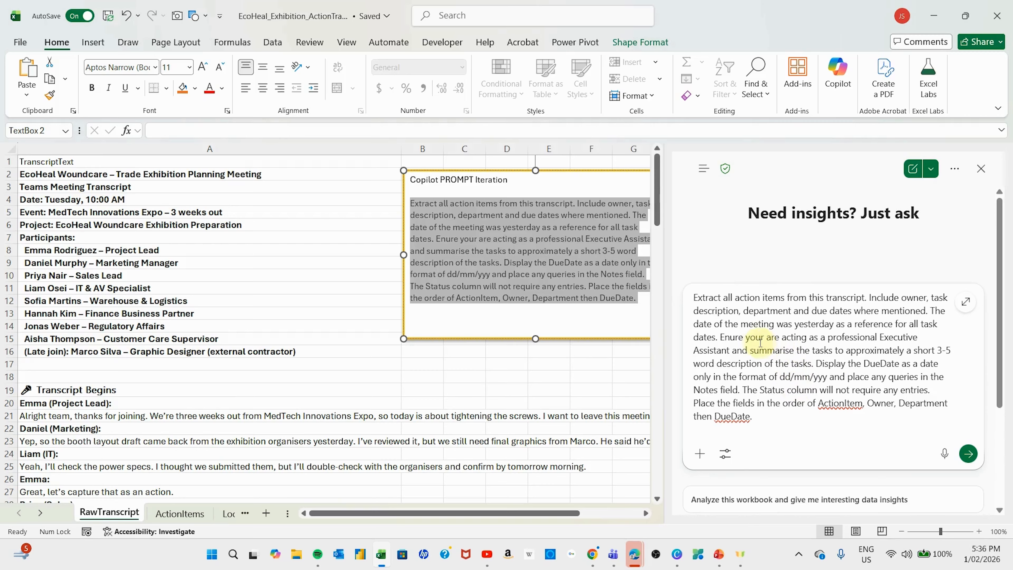
{"action": "left_click", "coordinate": [729, 338]}
{"action": "type", "text": "s"}
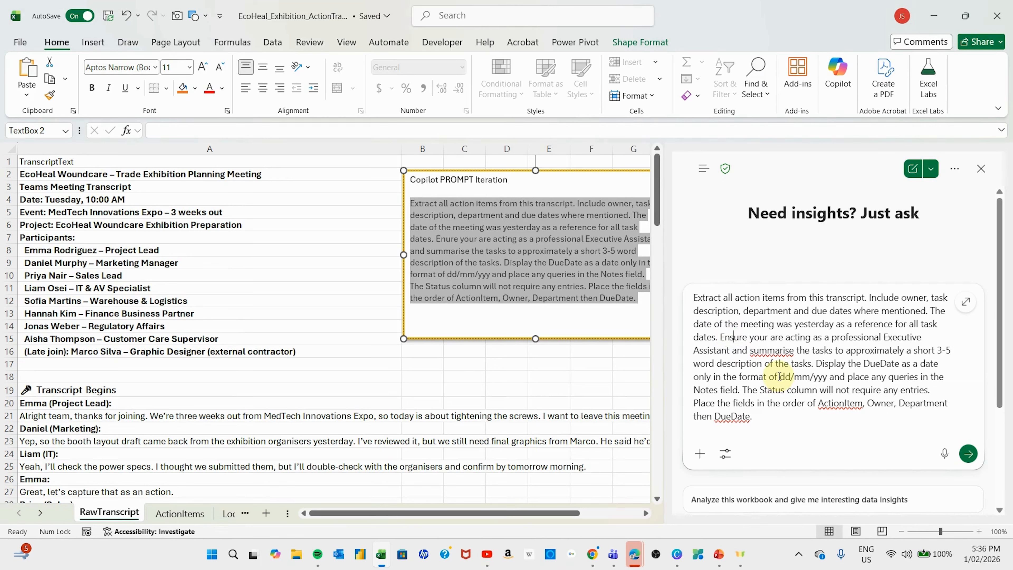
{"action": "left_click", "coordinate": [788, 350]}
{"action": "key", "text": "BackSpace"}
{"action": "type", "text": "z"}
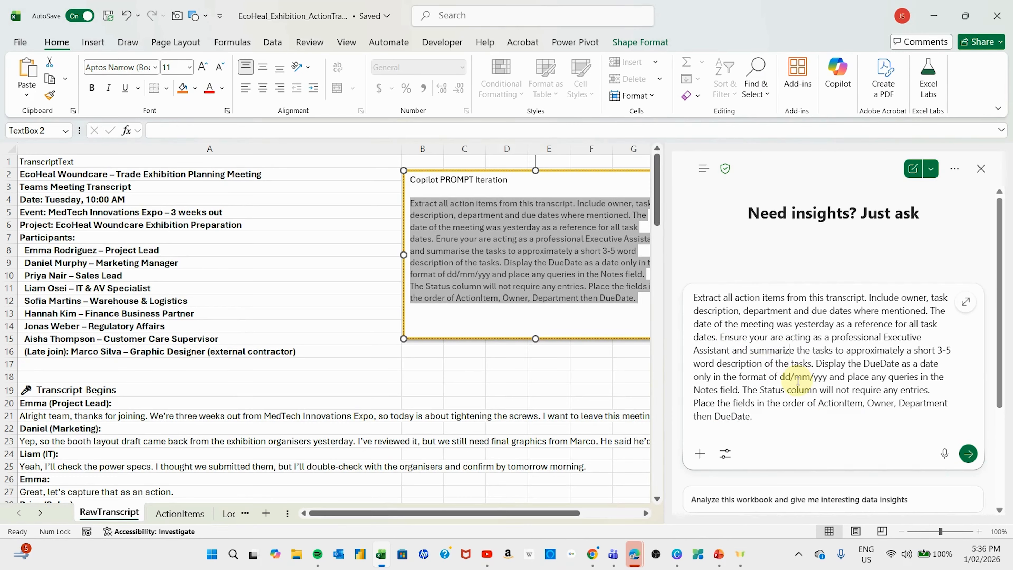
{"action": "left_click", "coordinate": [813, 402]}
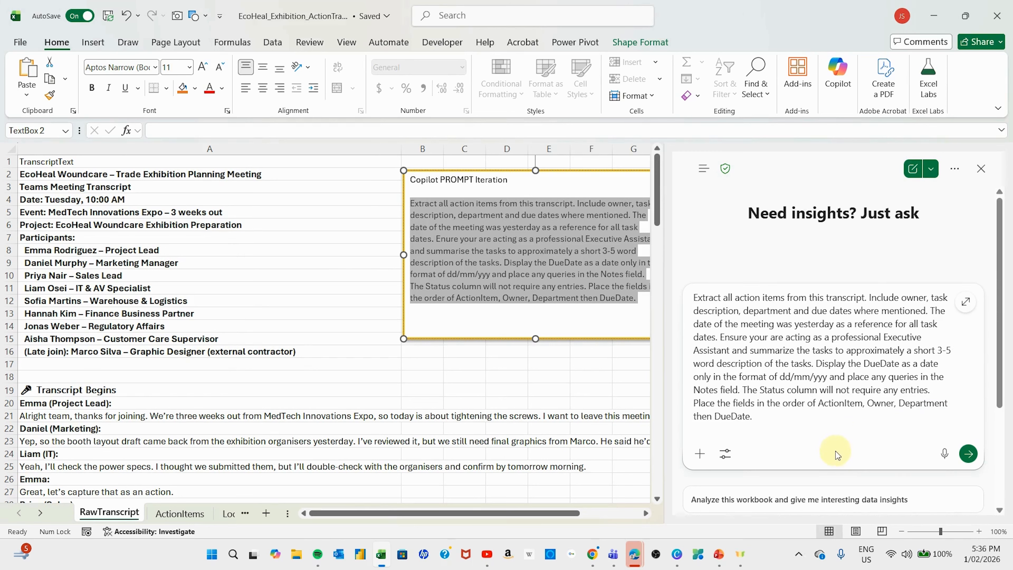
- Send the prompt to Copilot and scroll through the returned Action Items table
{"action": "left_click", "coordinate": [969, 453]}
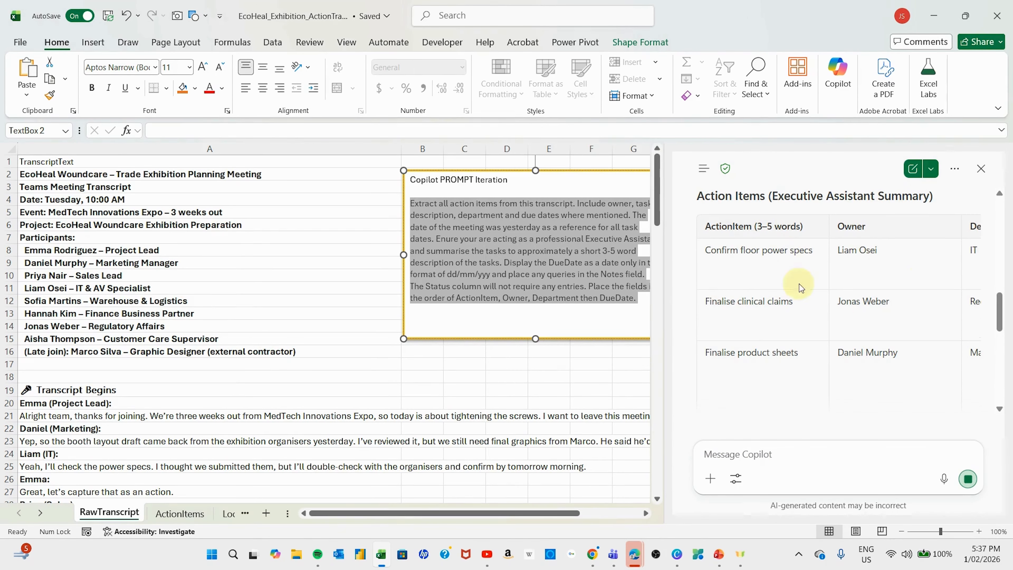
{"action": "scroll", "coordinate": [841, 340], "scroll_direction": "down", "scroll_amount": 3}
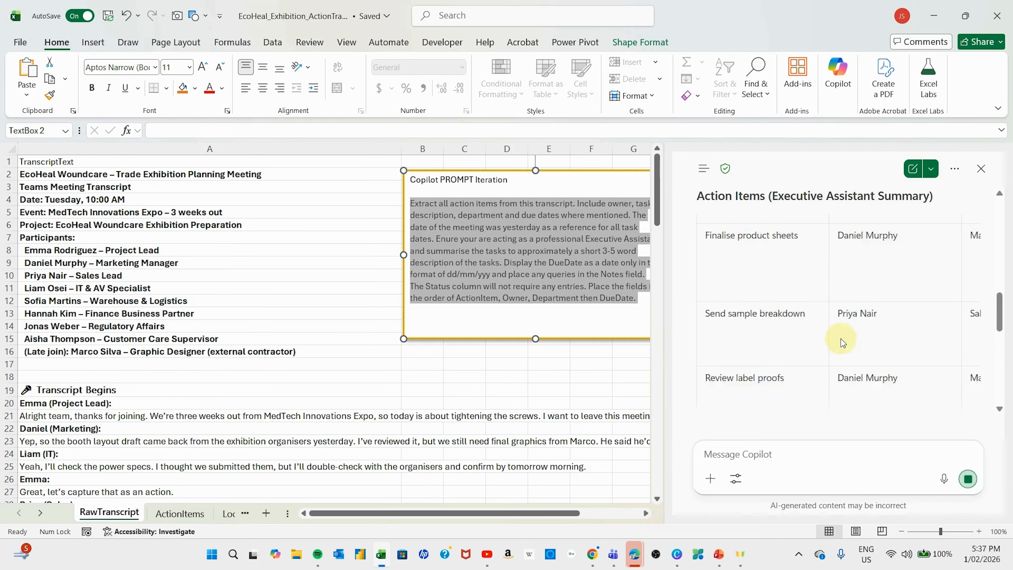
{"action": "scroll", "coordinate": [840, 339], "scroll_direction": "down", "scroll_amount": 5}
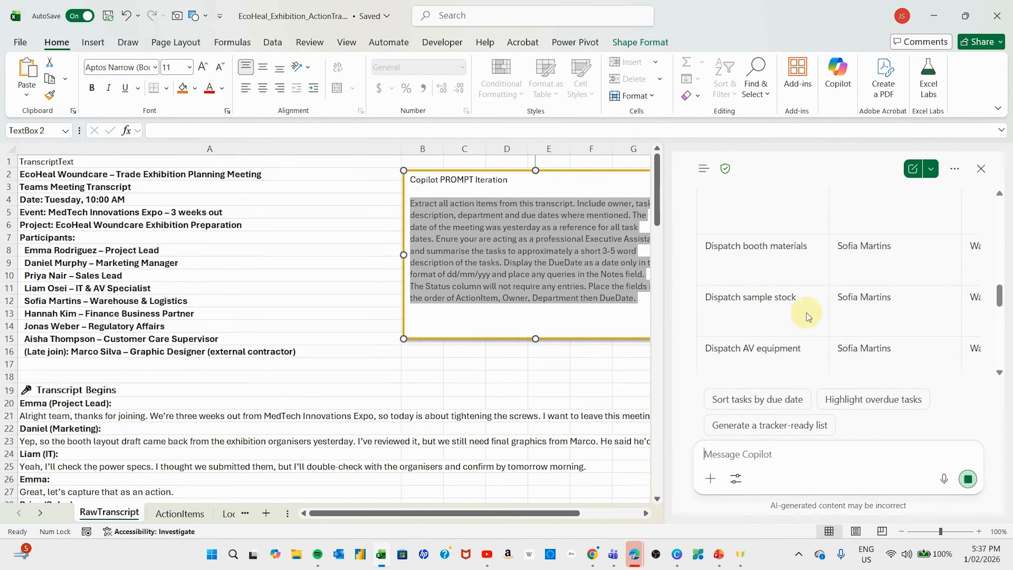
{"action": "scroll", "coordinate": [806, 313], "scroll_direction": "down", "scroll_amount": 5}
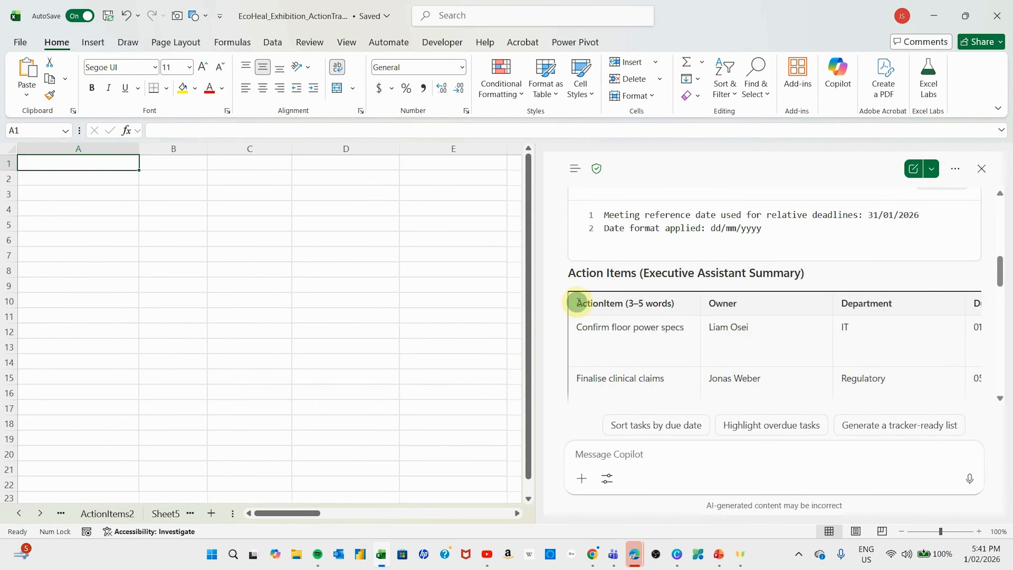
- Copy Copilot's action-items table into Sheet6 at cell A1 and narrow the Copilot pane
{"action": "left_click_drag", "start_coordinate": [577, 305], "coordinate": [963, 262]}
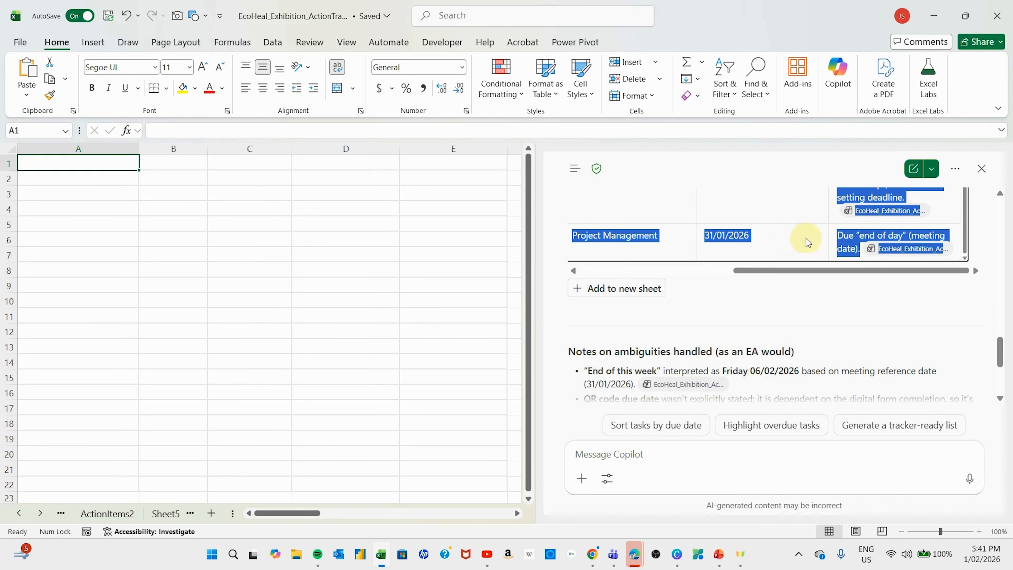
{"action": "right_click", "coordinate": [49, 170]}
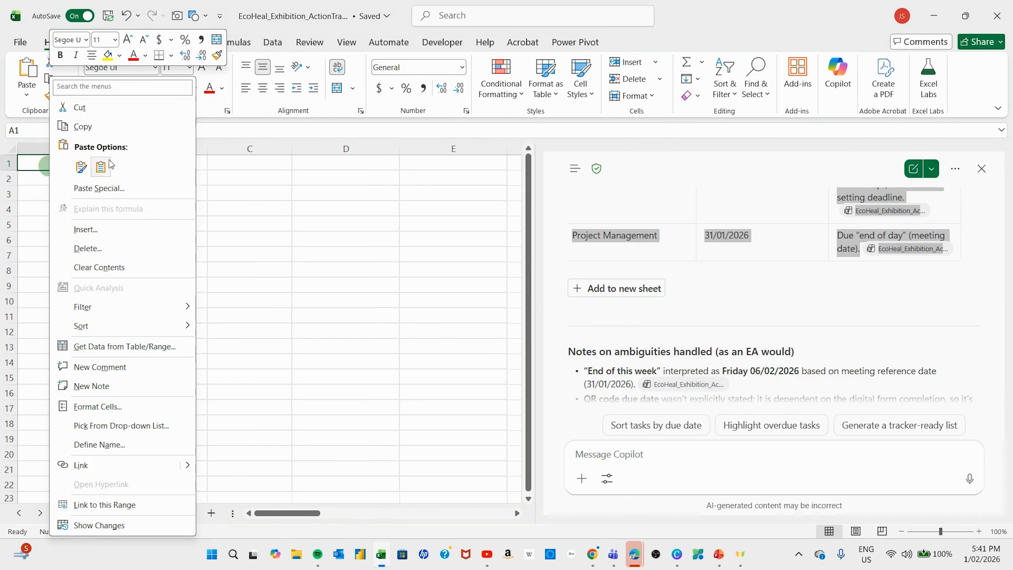
{"action": "left_click", "coordinate": [81, 166]}
{"action": "left_click", "coordinate": [211, 267]}
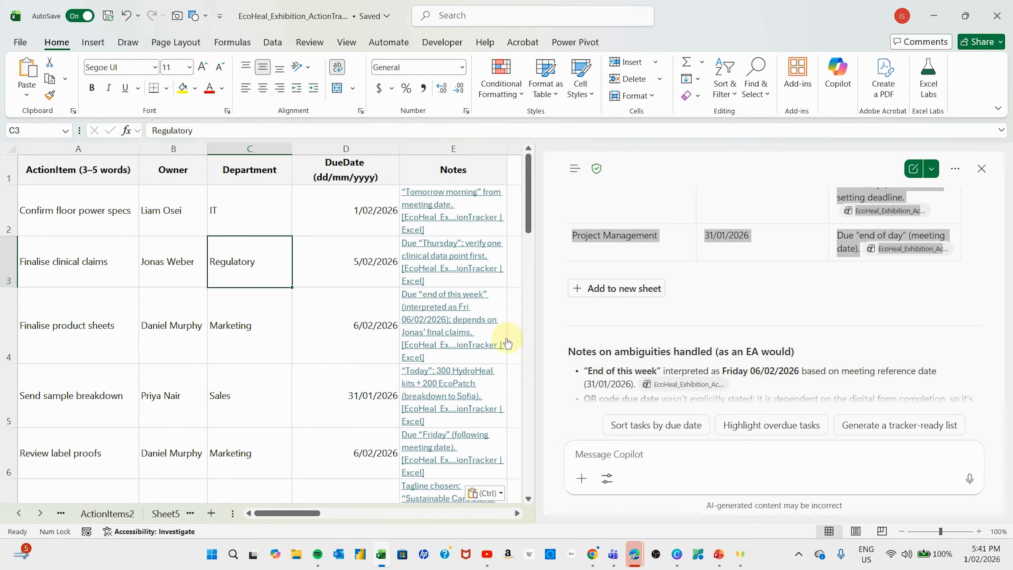
{"action": "left_click_drag", "start_coordinate": [536, 337], "coordinate": [821, 337]}
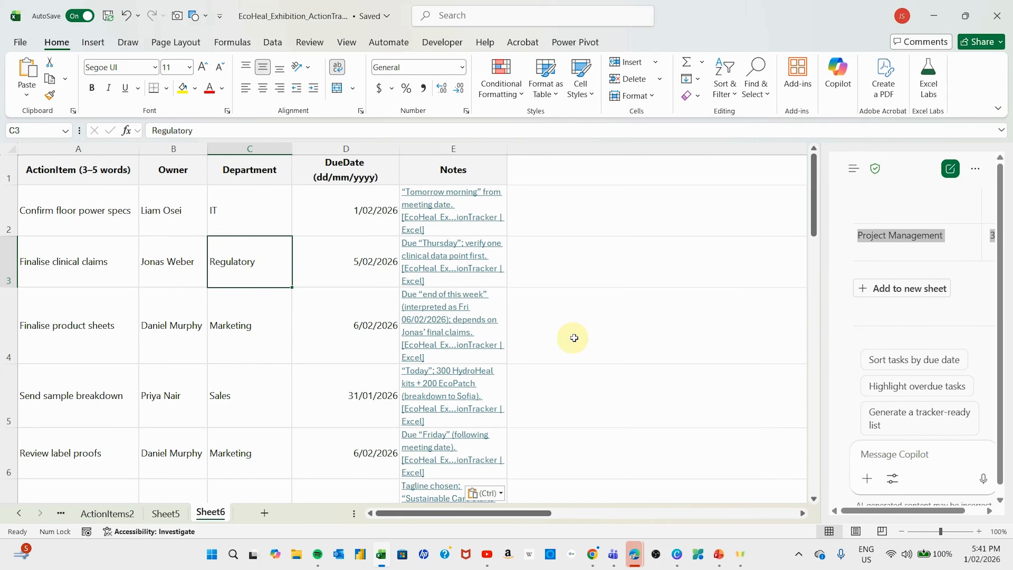
{"action": "left_click", "coordinate": [78, 213]}
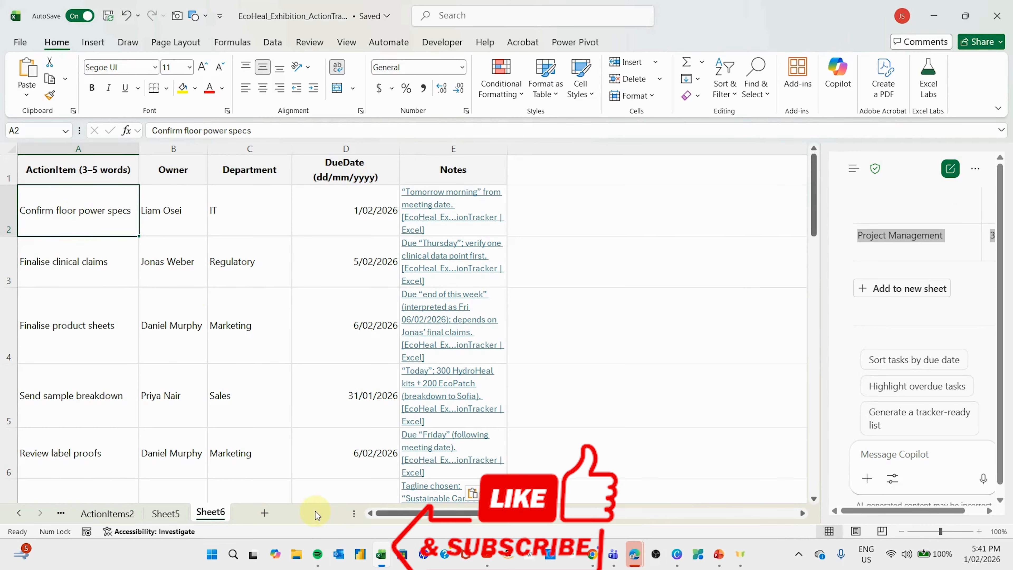
- Widen the Notes column E on Sheet6 and scroll through the pasted task list
{"action": "left_click_drag", "start_coordinate": [353, 514], "coordinate": [281, 513]}
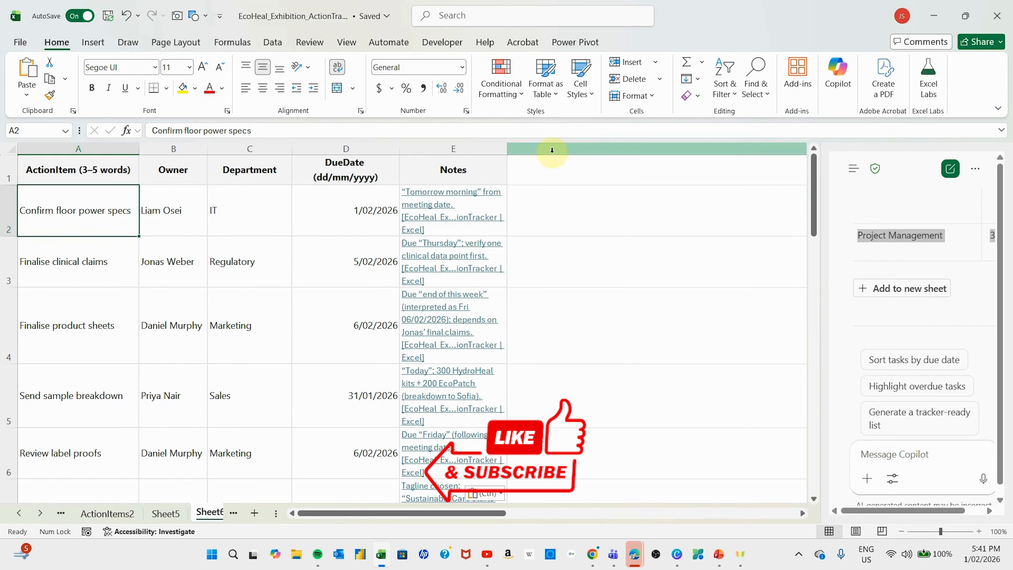
{"action": "left_click_drag", "start_coordinate": [509, 148], "coordinate": [658, 148]}
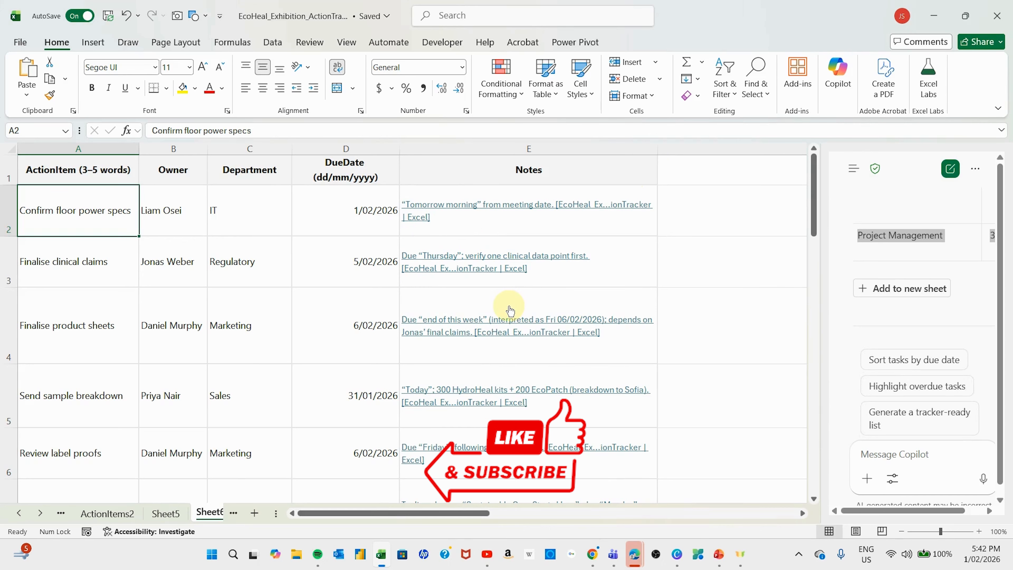
{"action": "scroll", "coordinate": [510, 310], "scroll_direction": "down", "scroll_amount": 3}
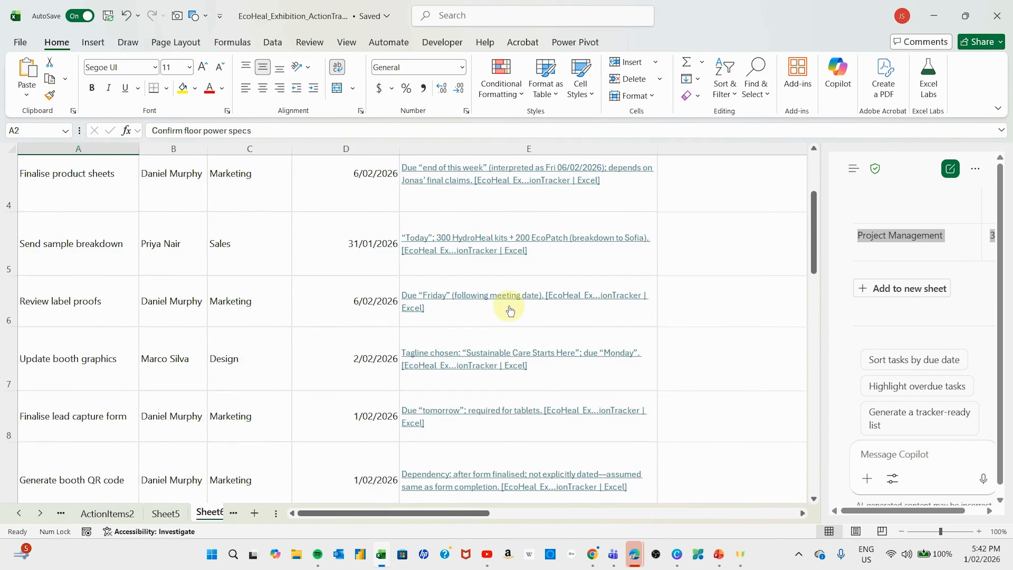
{"action": "scroll", "coordinate": [510, 311], "scroll_direction": "down", "scroll_amount": 5}
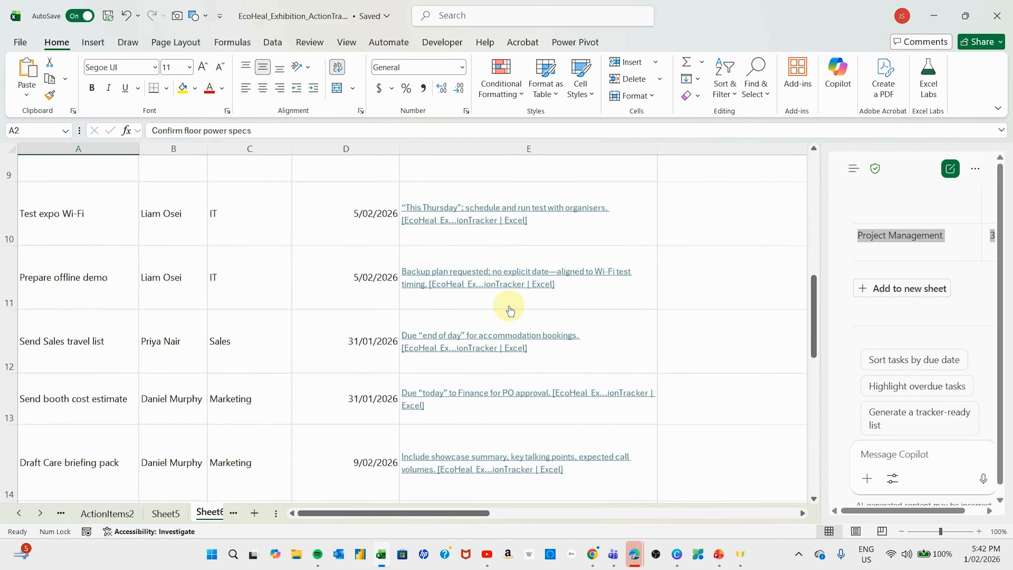
{"action": "scroll", "coordinate": [510, 310], "scroll_direction": "down", "scroll_amount": 3}
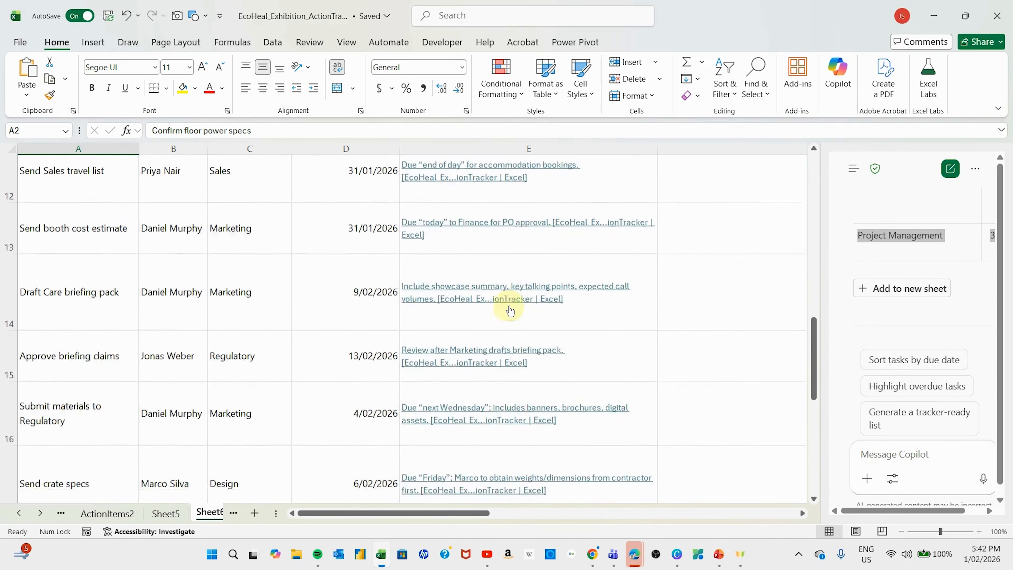
{"action": "scroll", "coordinate": [510, 311], "scroll_direction": "down", "scroll_amount": 5}
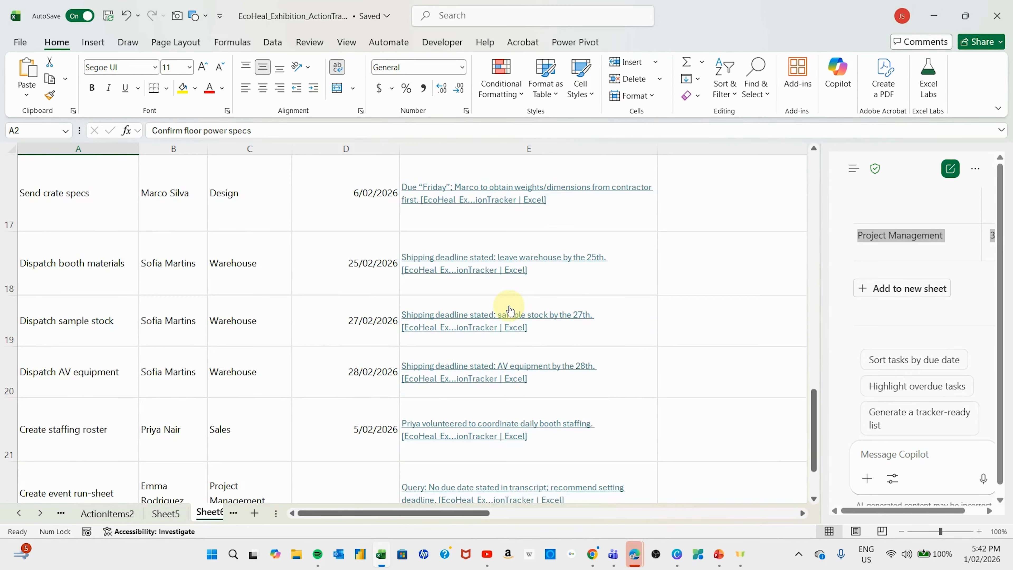
{"action": "scroll", "coordinate": [510, 311], "scroll_direction": "down", "scroll_amount": 3}
{"action": "scroll", "coordinate": [499, 358], "scroll_direction": "up", "scroll_amount": 10}
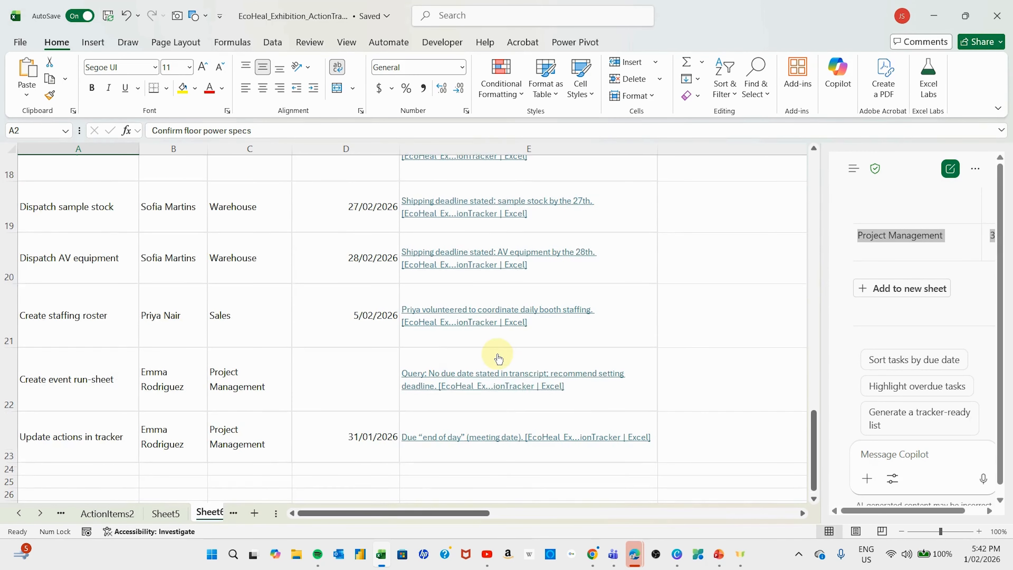
{"action": "scroll", "coordinate": [499, 358], "scroll_direction": "up", "scroll_amount": 9}
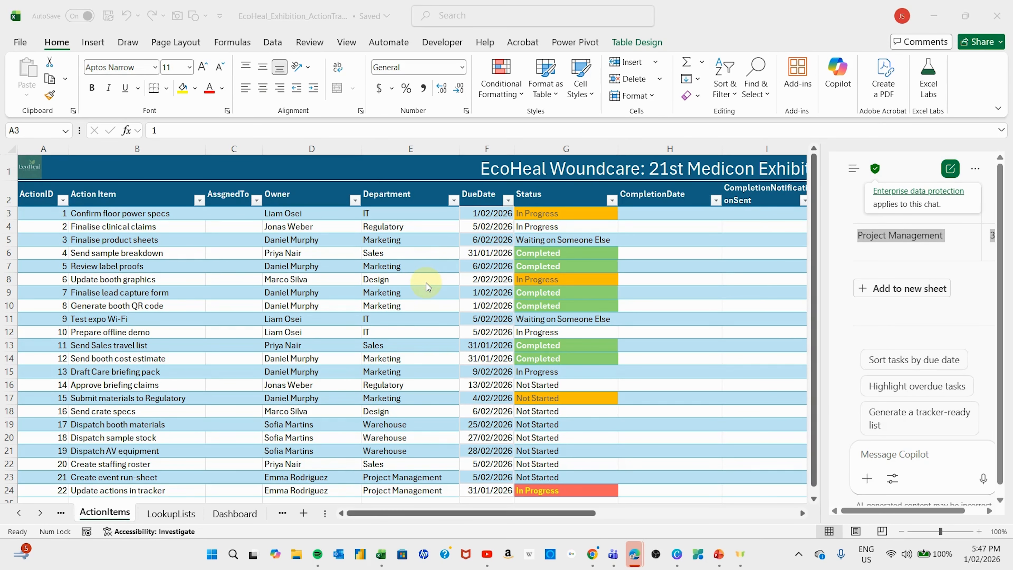
- Review the ActionItems tracker, selecting the Test expo Wi-Fi and Generate booth QR code tasks
{"action": "left_click", "coordinate": [435, 285]}
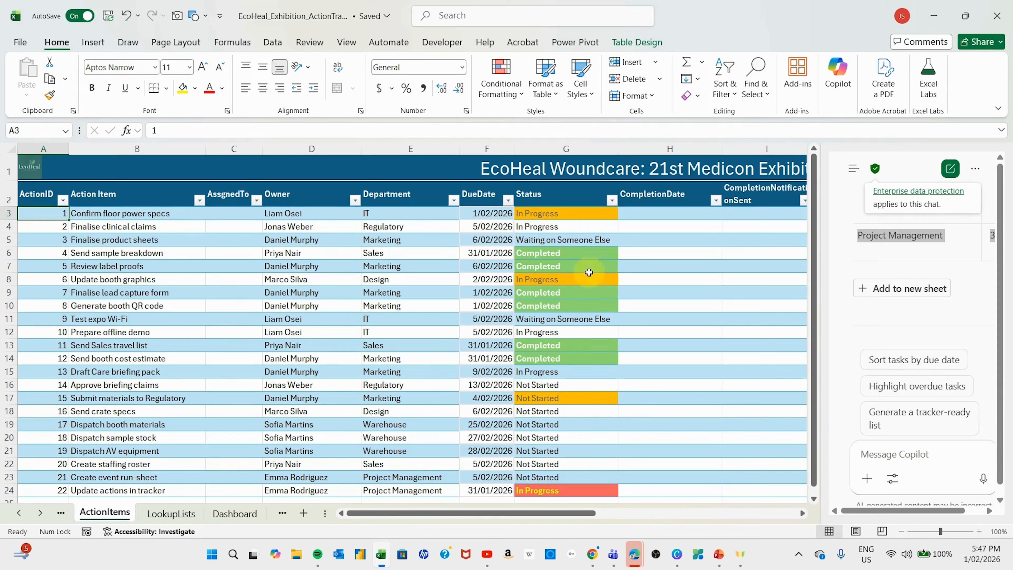
{"action": "scroll", "coordinate": [582, 351], "scroll_direction": "down", "scroll_amount": 2}
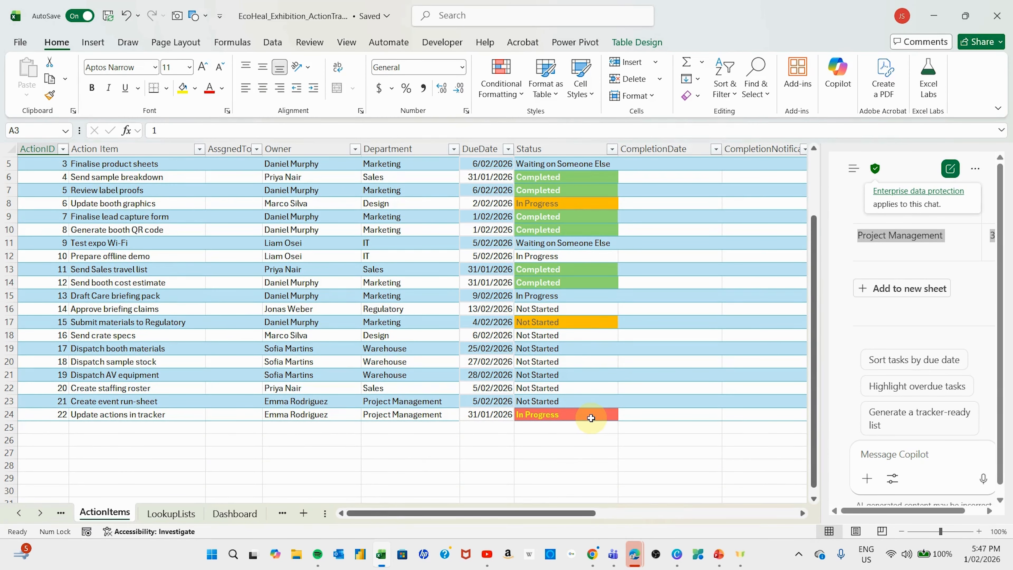
{"action": "scroll", "coordinate": [571, 351], "scroll_direction": "up", "scroll_amount": 2}
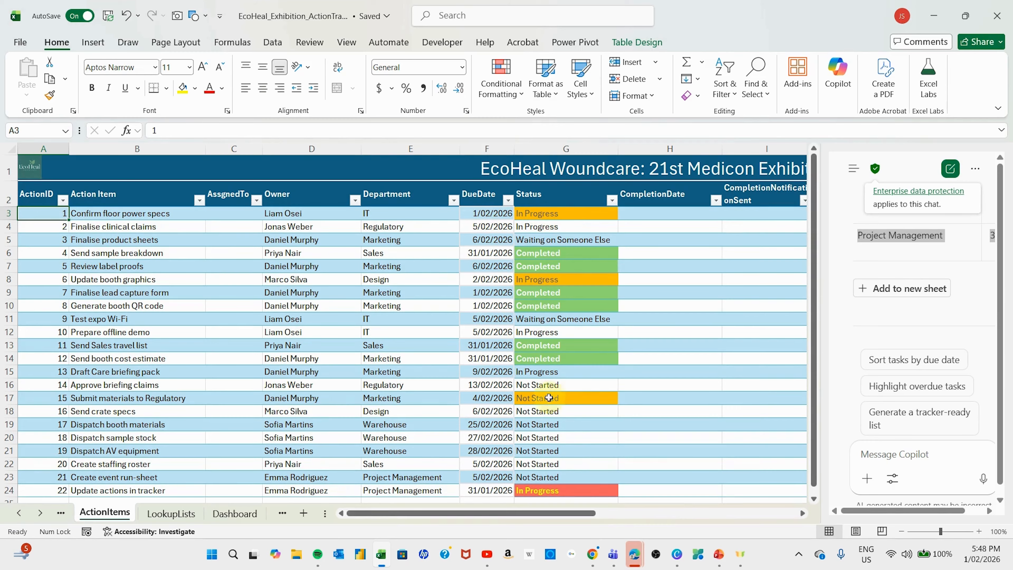
{"action": "scroll", "coordinate": [593, 453], "scroll_direction": "down", "scroll_amount": 2}
{"action": "scroll", "coordinate": [580, 445], "scroll_direction": "up", "scroll_amount": 2}
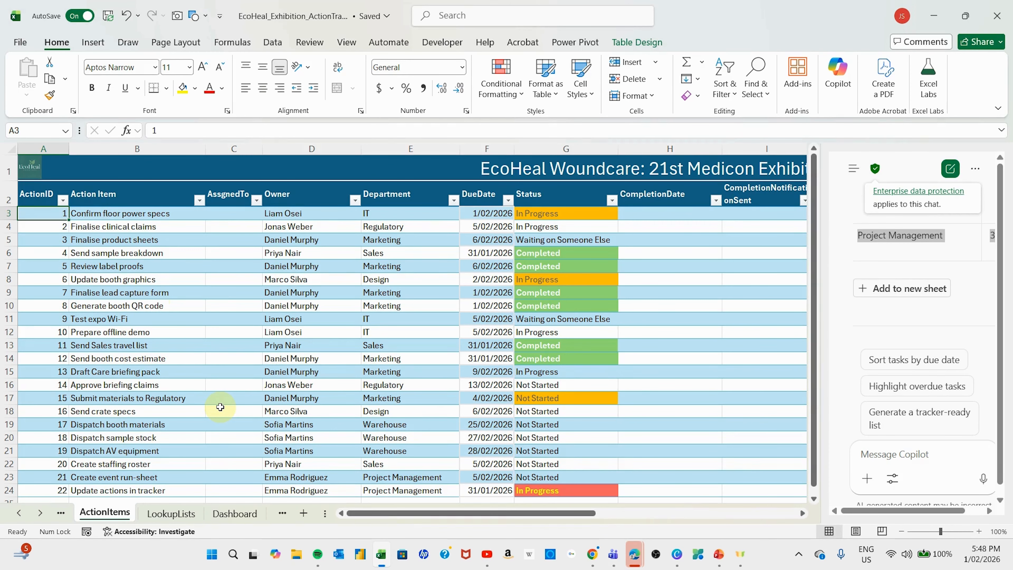
{"action": "left_click", "coordinate": [201, 321]}
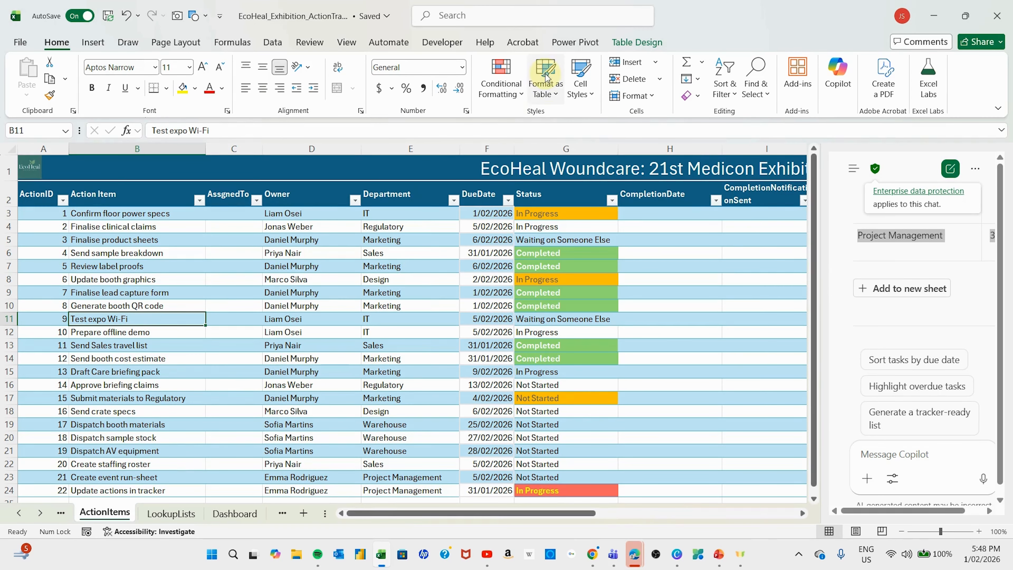
{"action": "left_click", "coordinate": [198, 302]}
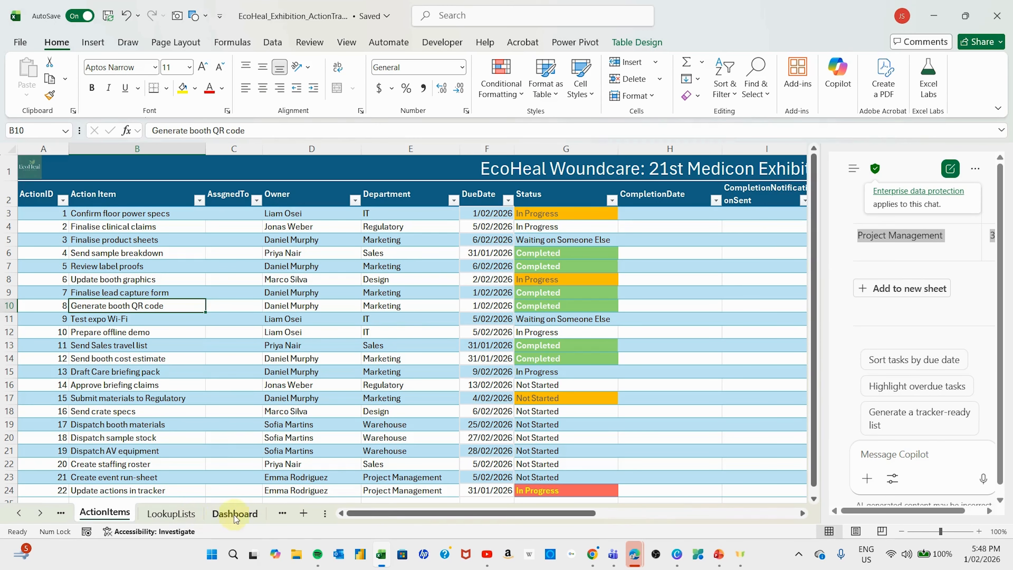
- Return to Sheet6 through the sheet list on the navigation arrows
{"action": "right_click", "coordinate": [45, 522]}
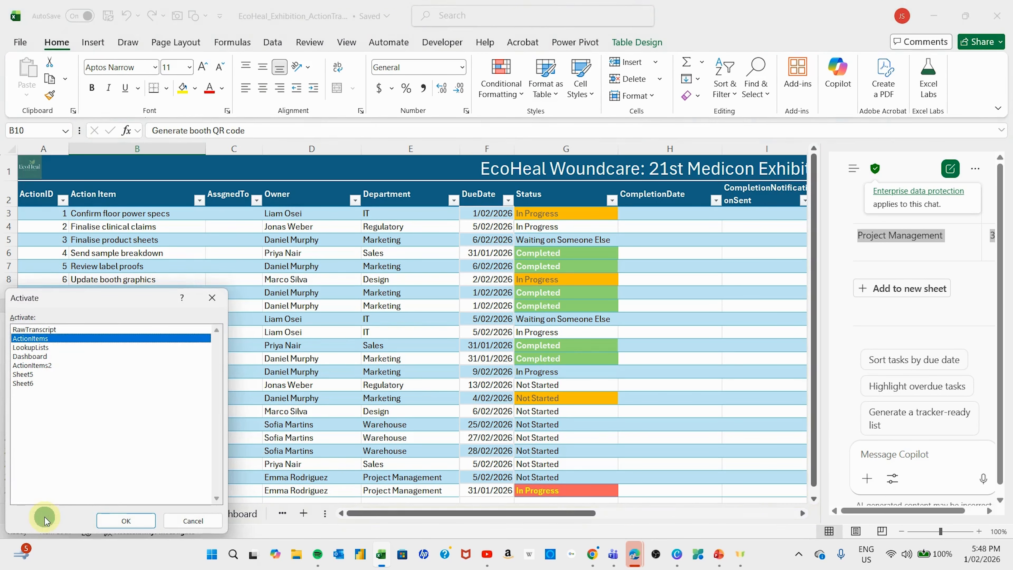
{"action": "left_click", "coordinate": [35, 384]}
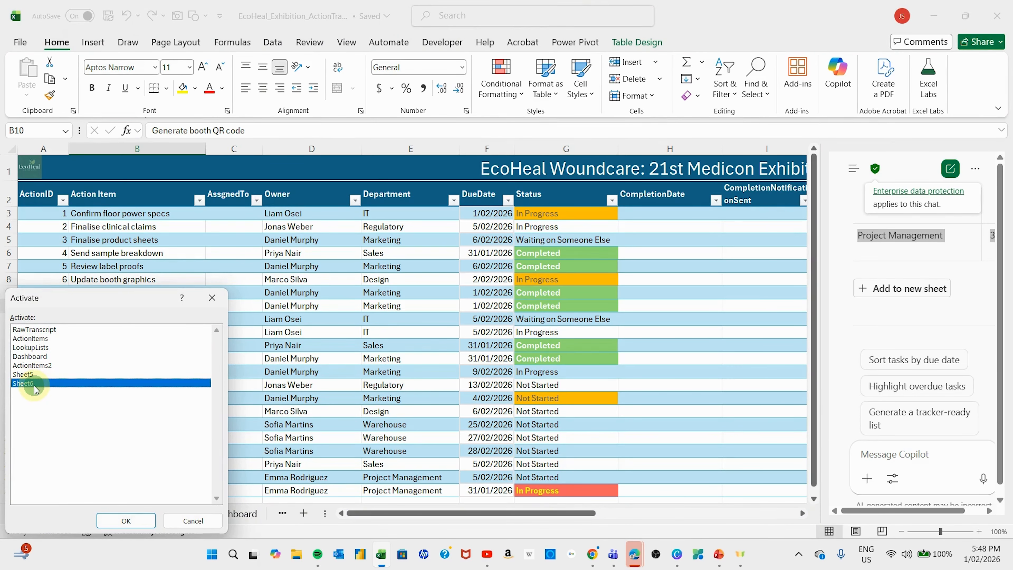
{"action": "double_click", "coordinate": [35, 384]}
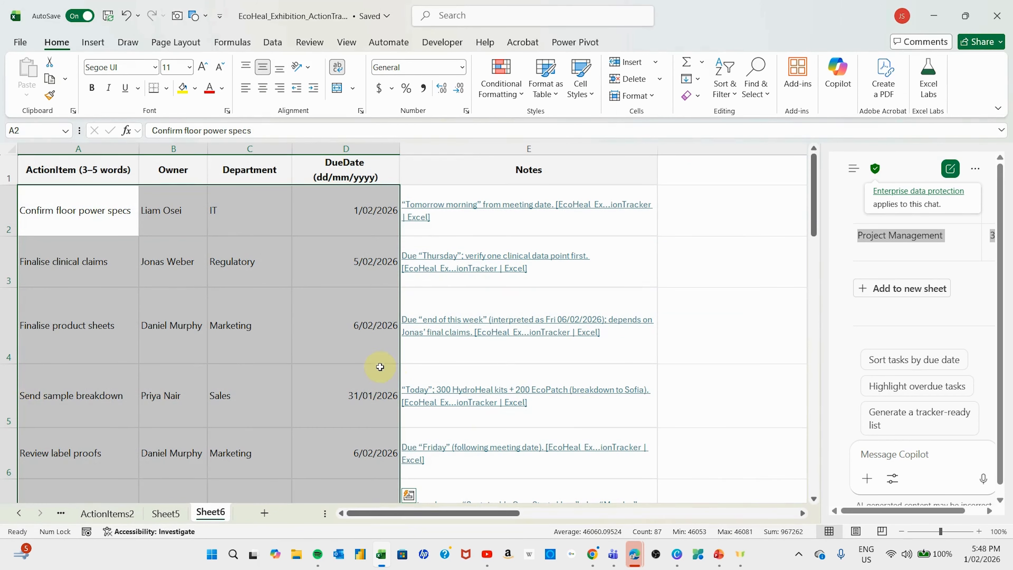
- Select cell A2 of the Sheet6 task list and start Create Table with Ctrl+T
{"action": "left_click", "coordinate": [311, 357]}
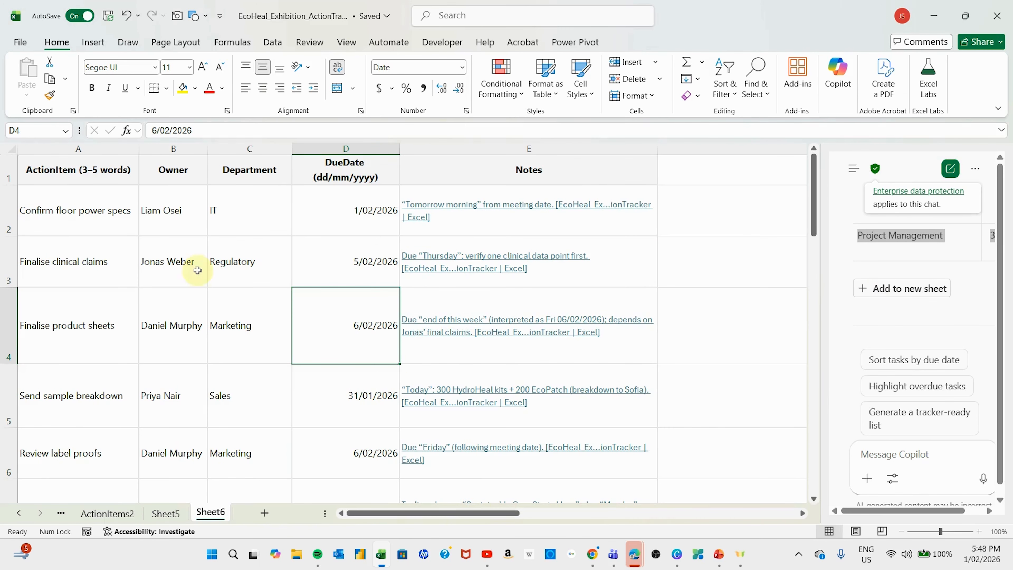
{"action": "left_click", "coordinate": [155, 266]}
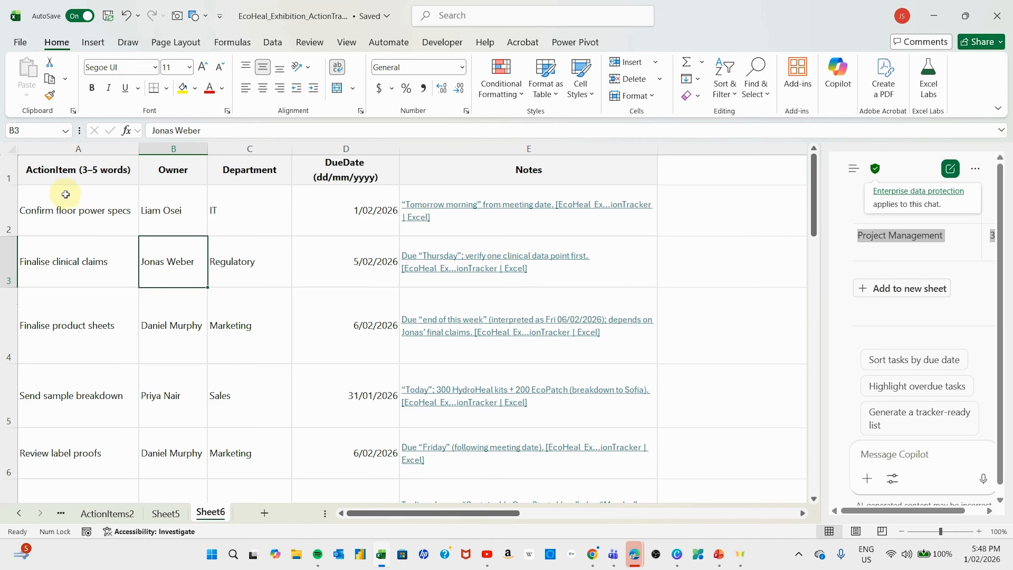
{"action": "left_click", "coordinate": [60, 177]}
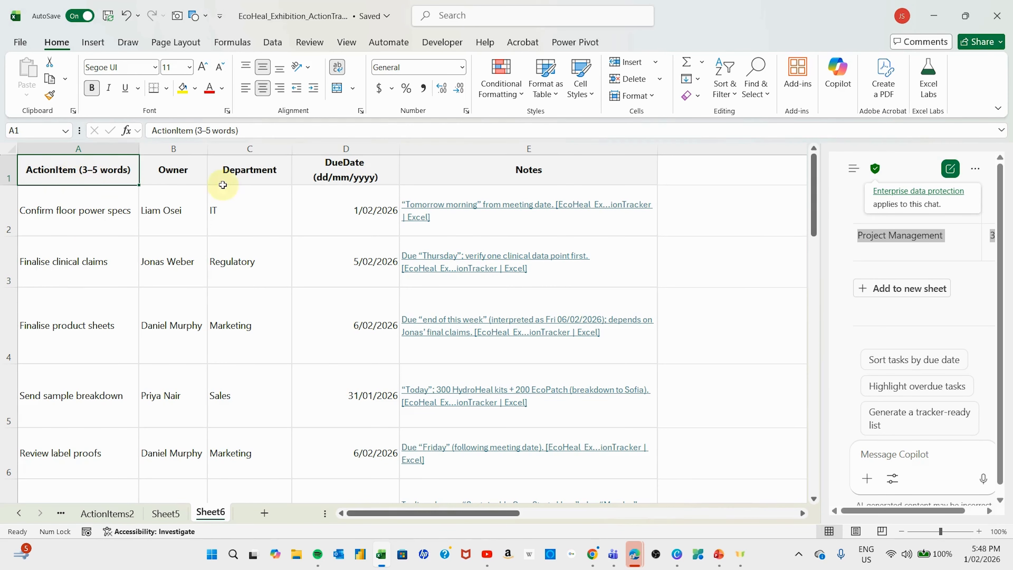
{"action": "left_click", "coordinate": [114, 226]}
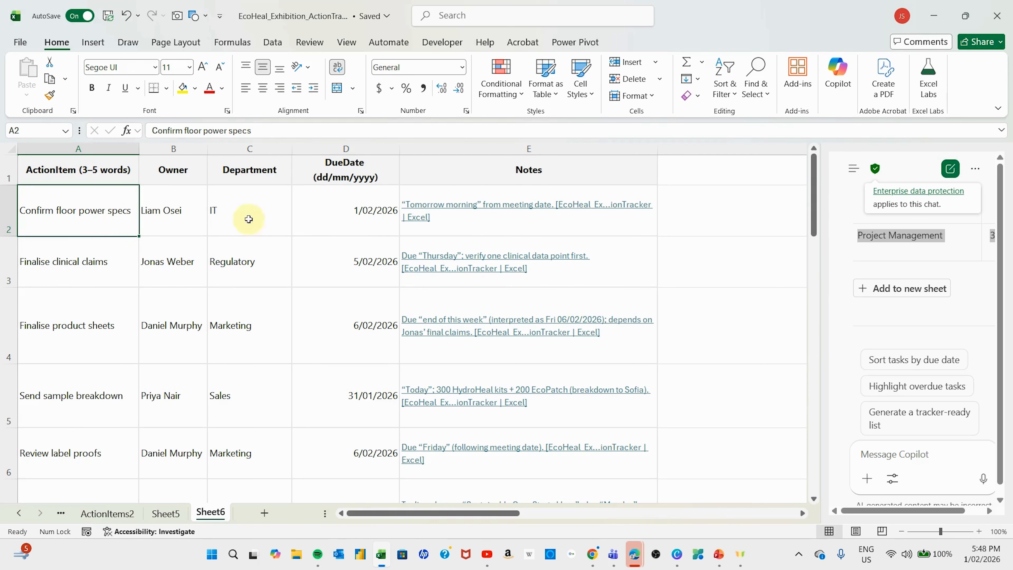
{"action": "left_click", "coordinate": [164, 333]}
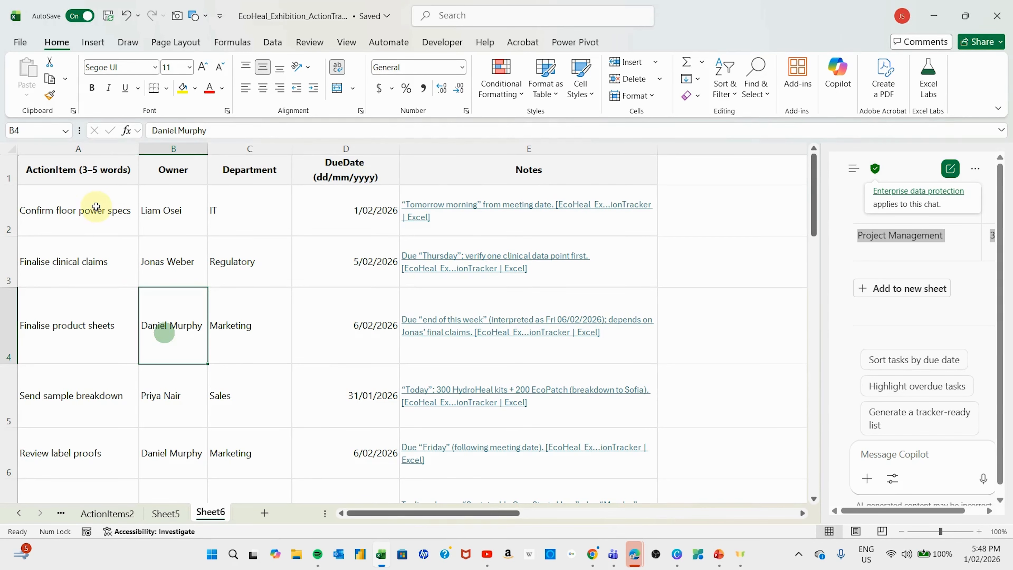
{"action": "left_click", "coordinate": [97, 207]}
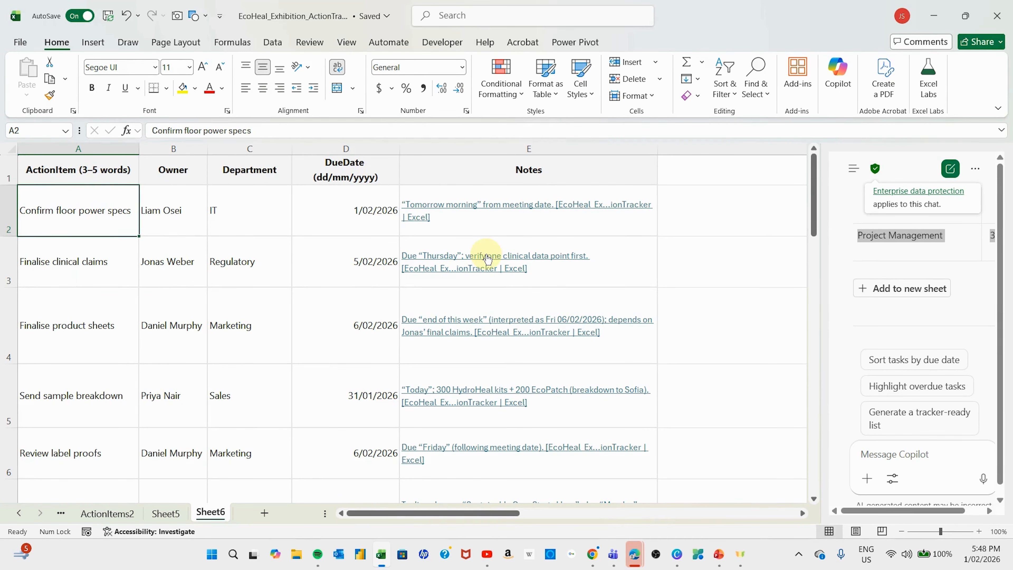
{"action": "key", "text": "ctrl+t"}
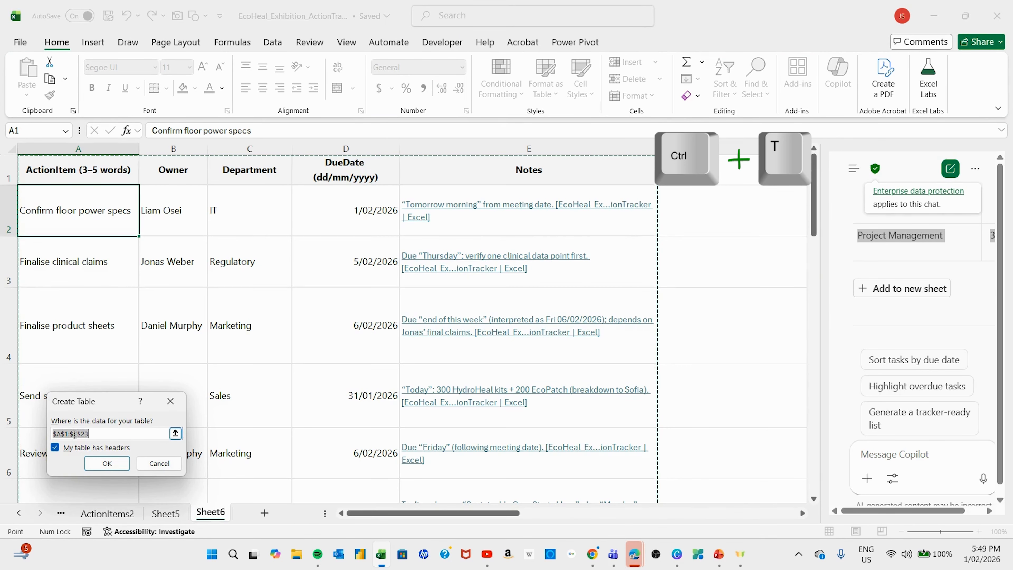
- Create the table over A1:E23 with headers
{"action": "left_click", "coordinate": [100, 464]}
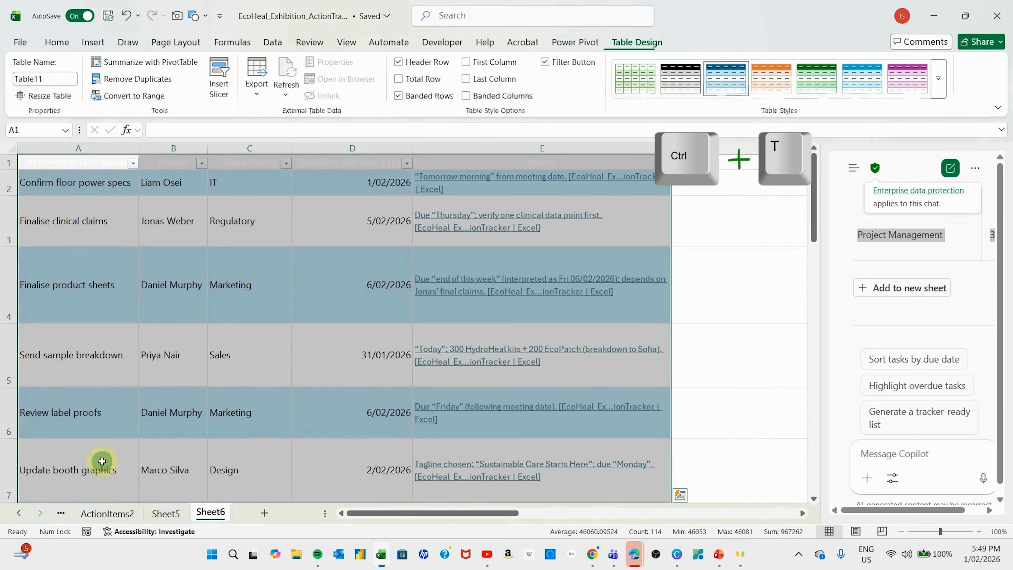
{"action": "left_click", "coordinate": [232, 366]}
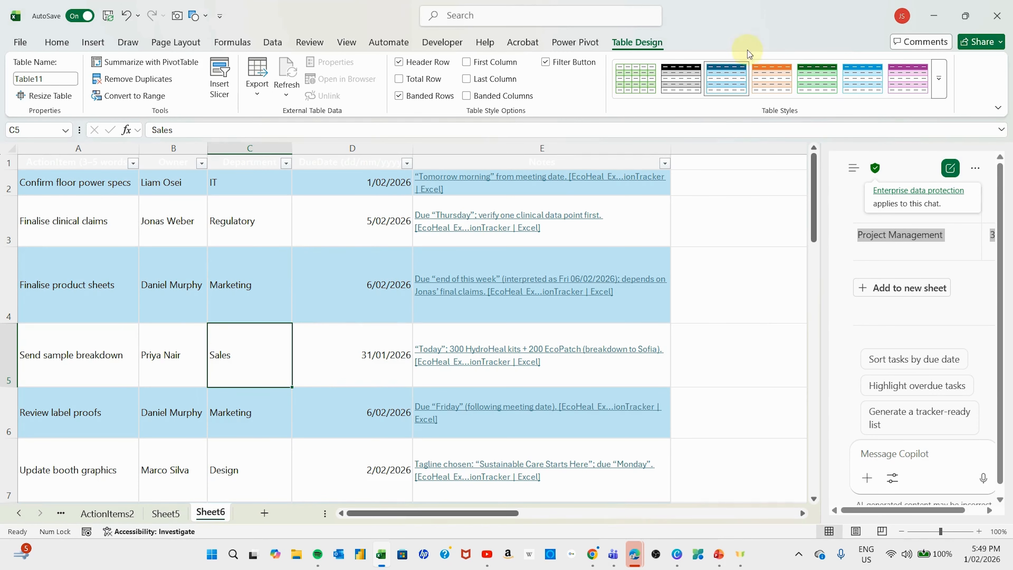
{"action": "left_click", "coordinate": [698, 59]}
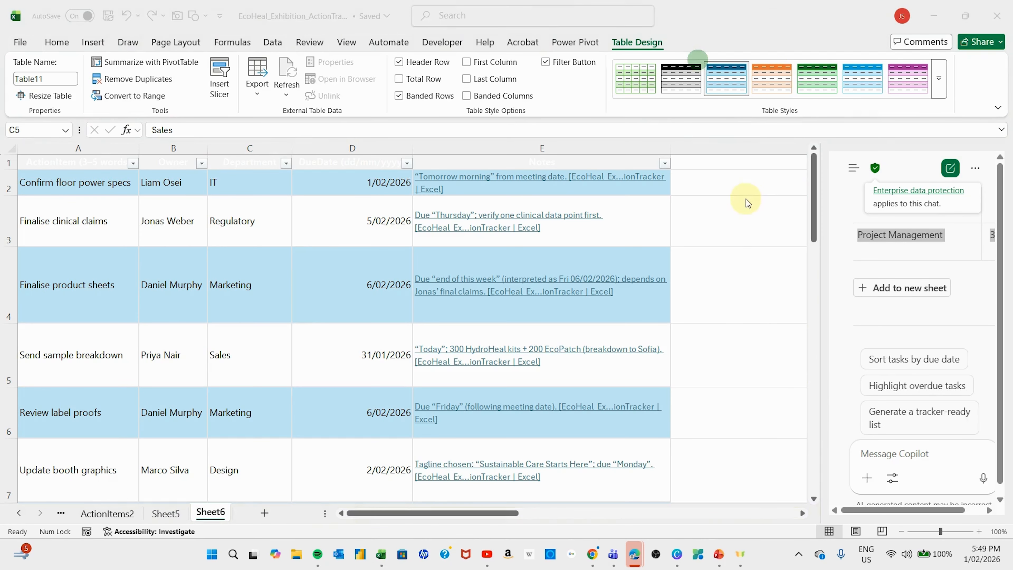
{"action": "left_click", "coordinate": [104, 302]}
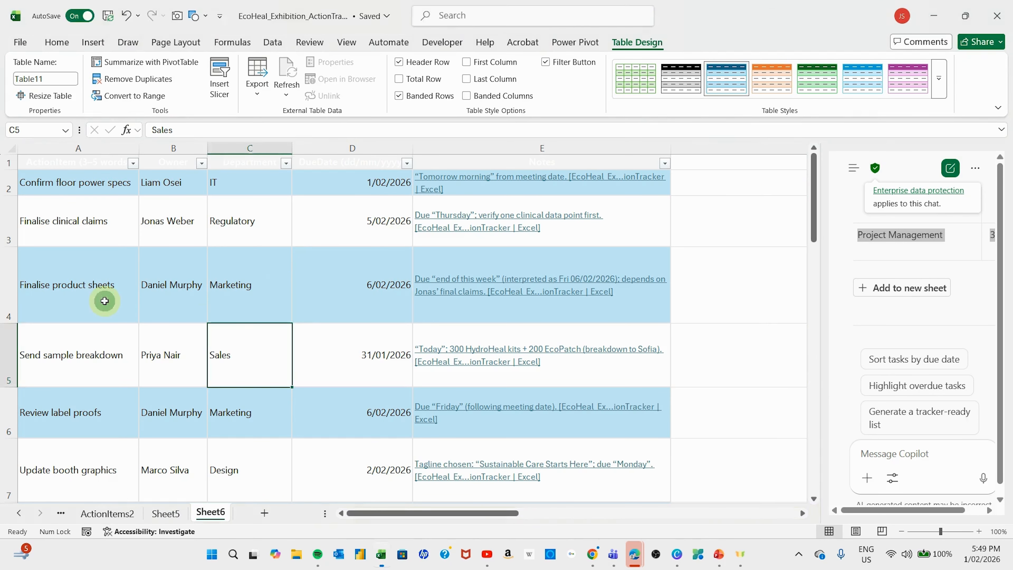
- Apply the black-and-grey banded table style and select header row A1:E1
{"action": "left_click", "coordinate": [685, 84]}
{"action": "left_click", "coordinate": [200, 262]}
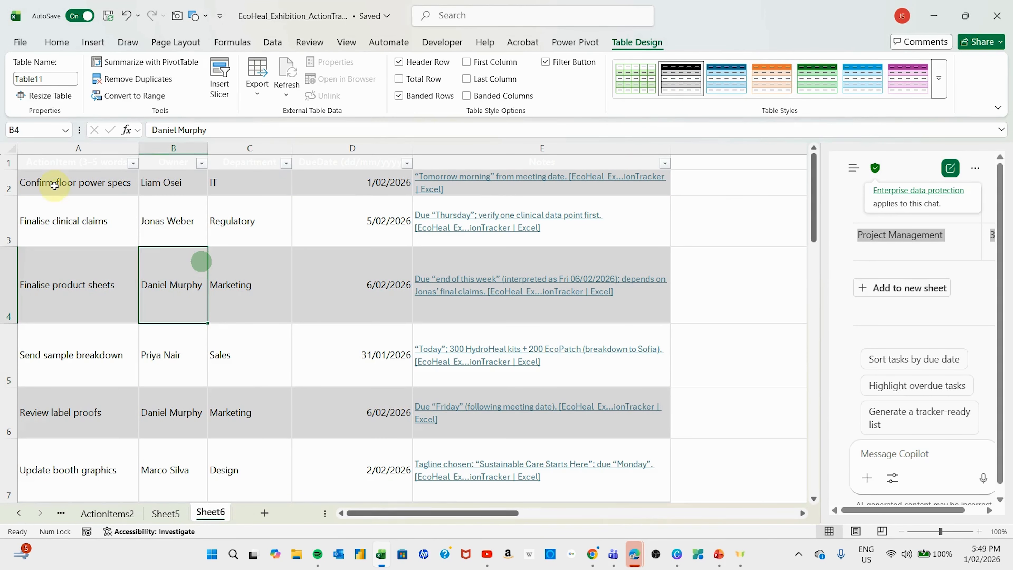
{"action": "left_click_drag", "start_coordinate": [49, 165], "coordinate": [449, 140]}
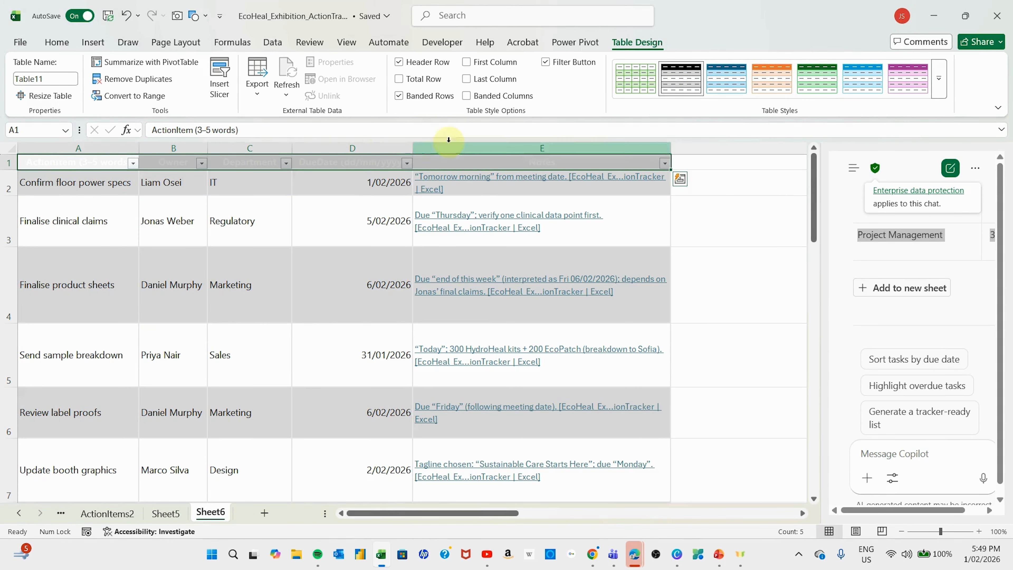
{"action": "left_click", "coordinate": [58, 40]}
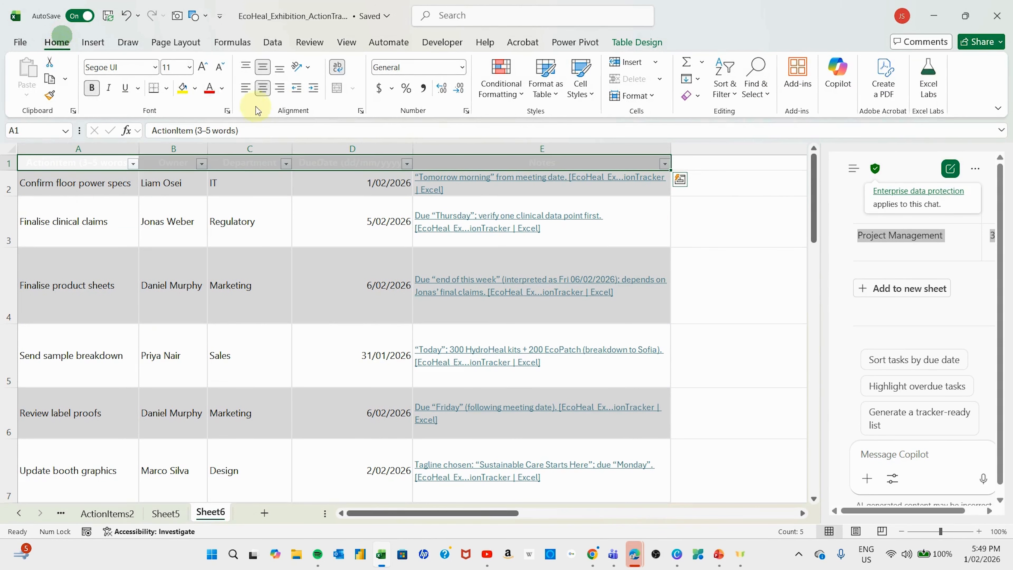
- Set the header text to Automatic black and check the table name Table11
{"action": "left_click", "coordinate": [223, 94]}
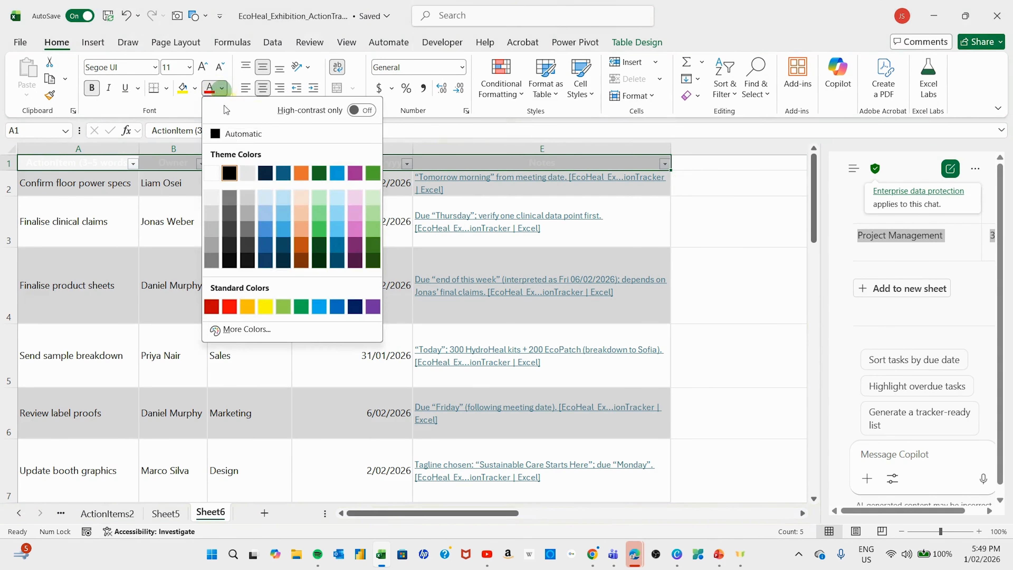
{"action": "left_click", "coordinate": [228, 134]}
{"action": "left_click", "coordinate": [194, 241]}
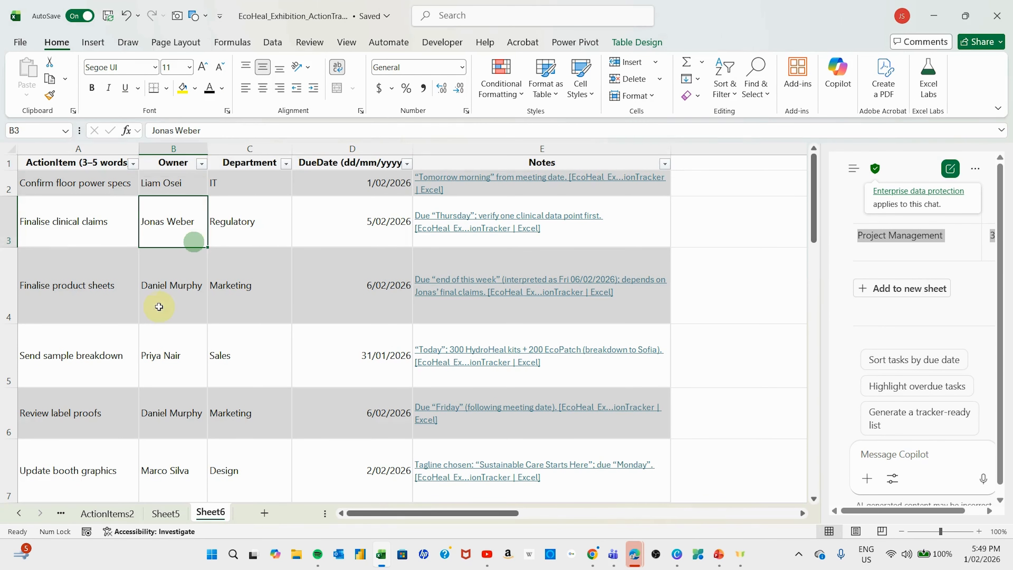
{"action": "left_click", "coordinate": [234, 304]}
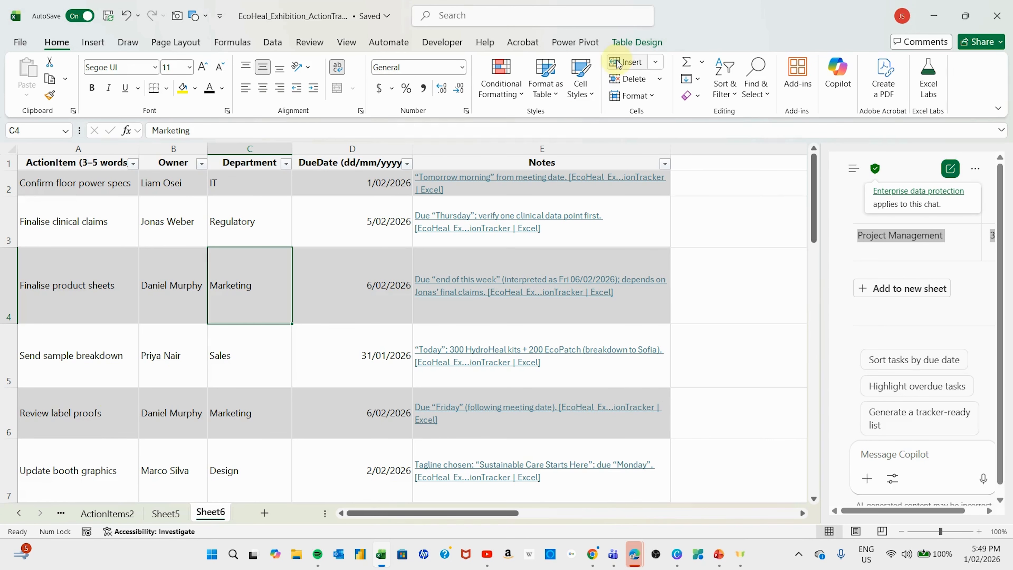
{"action": "left_click", "coordinate": [625, 43]}
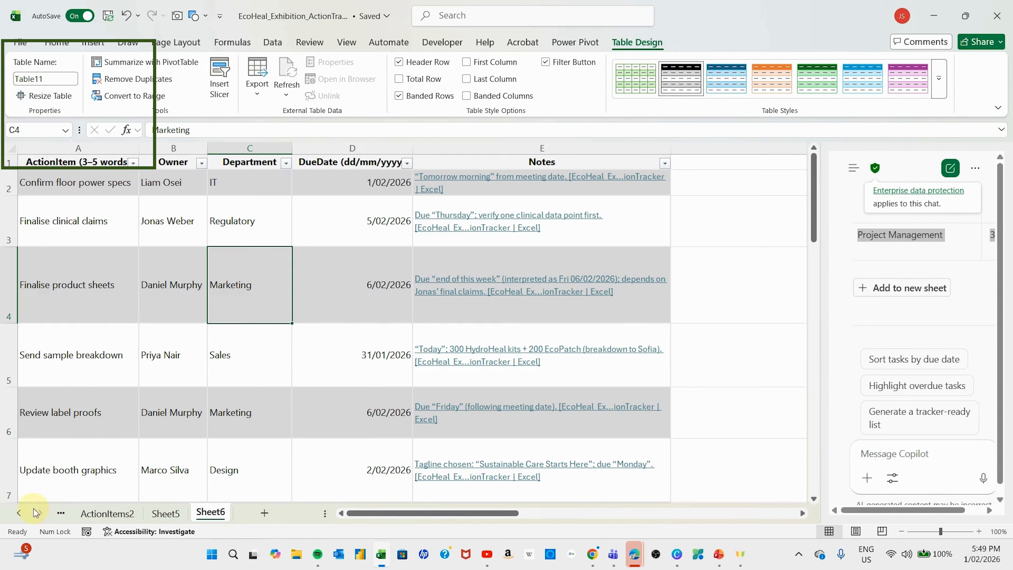
- Scroll back to the first sheet tabs, open ActionItems and select a row in TasksTable
{"action": "left_click", "coordinate": [24, 514]}
{"action": "left_click", "coordinate": [24, 514]}
{"action": "left_click", "coordinate": [24, 514]}
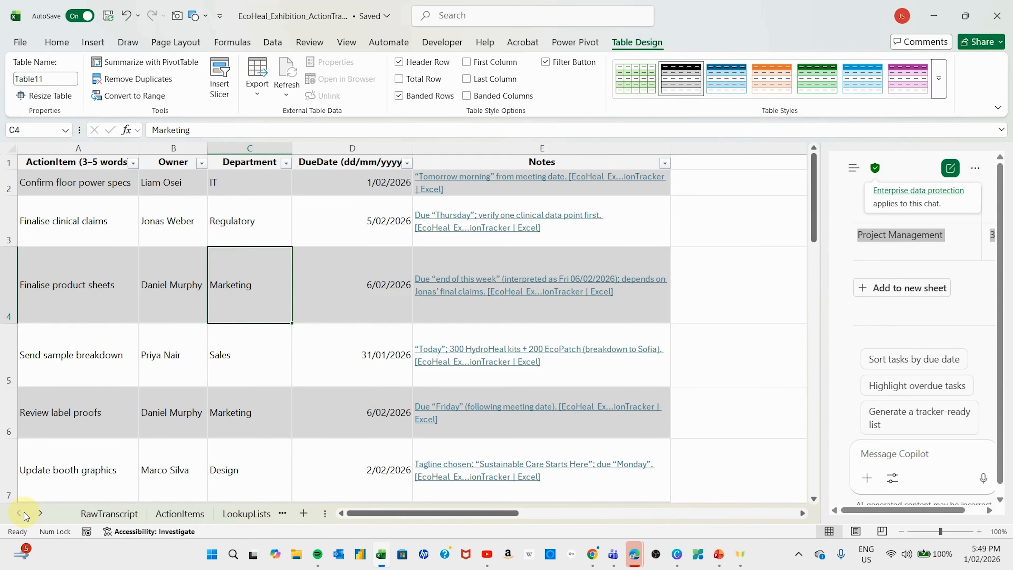
{"action": "left_click", "coordinate": [176, 514]}
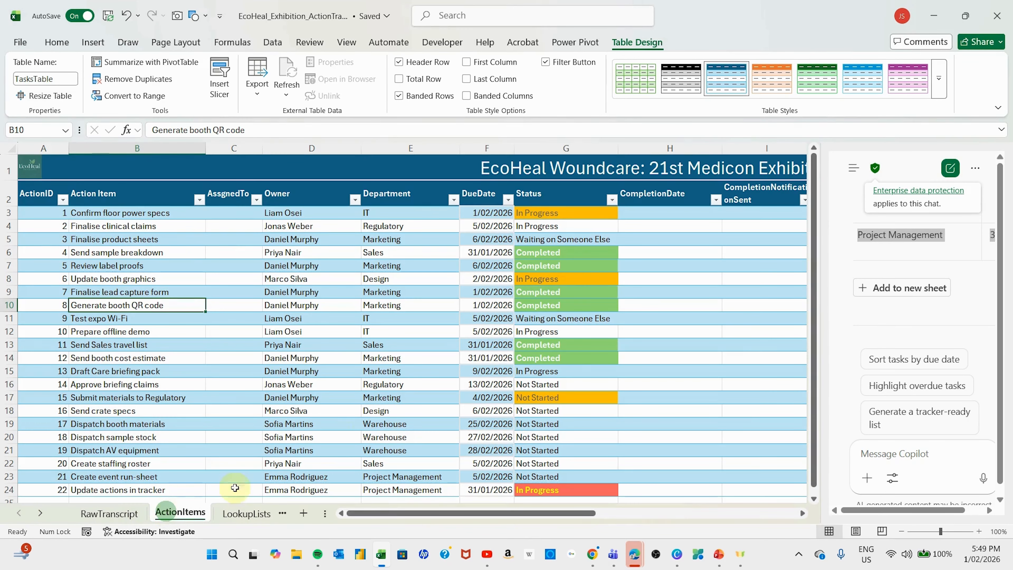
{"action": "left_click", "coordinate": [237, 294]}
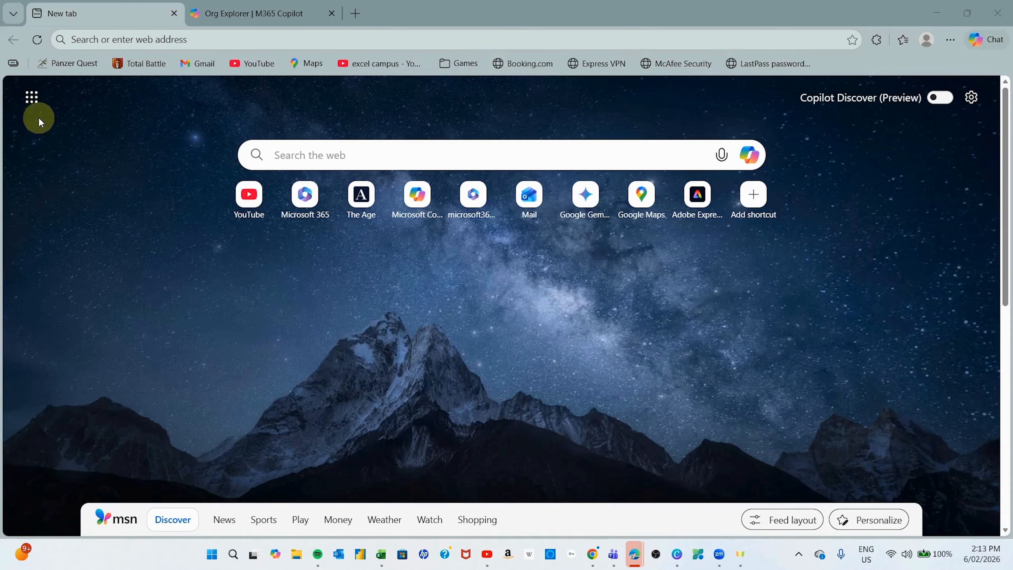
- Use the new tab's app launcher to reach the Microsoft 365 Apps page
{"action": "left_click", "coordinate": [32, 98]}
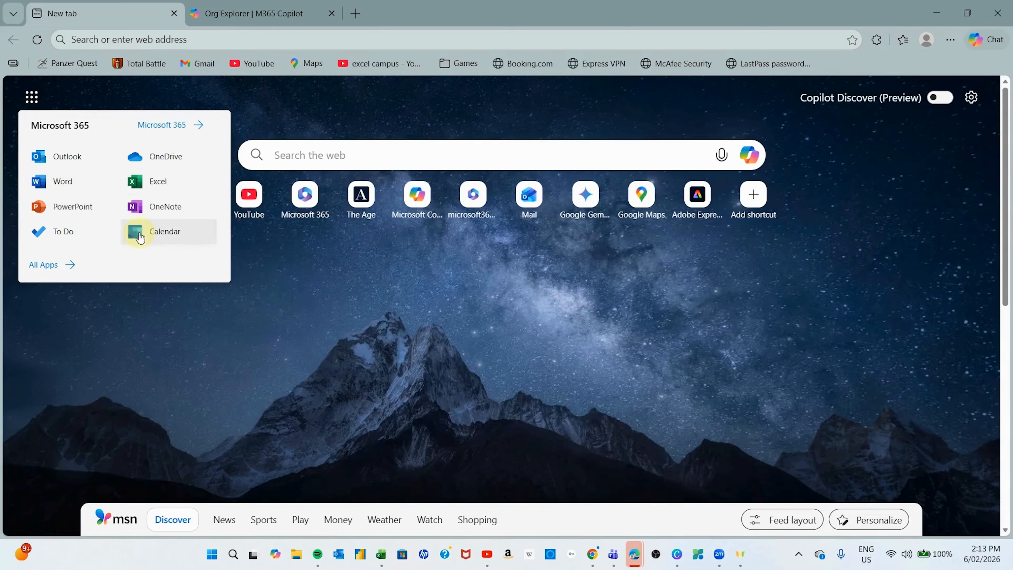
{"action": "left_click", "coordinate": [199, 125]}
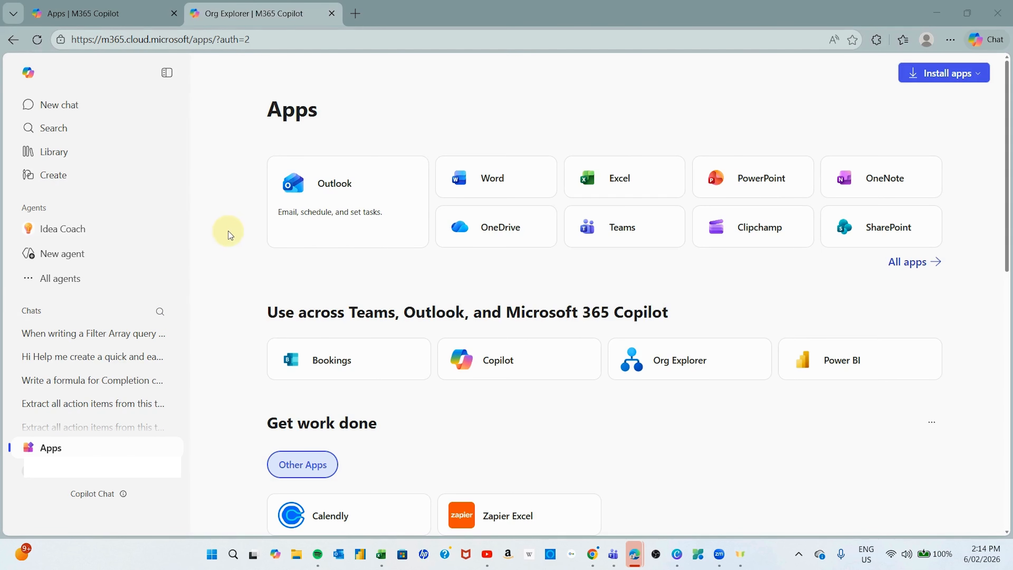
- In Apps > All apps, find the Power Automate card and launch it in a new tab
{"action": "left_click", "coordinate": [52, 448]}
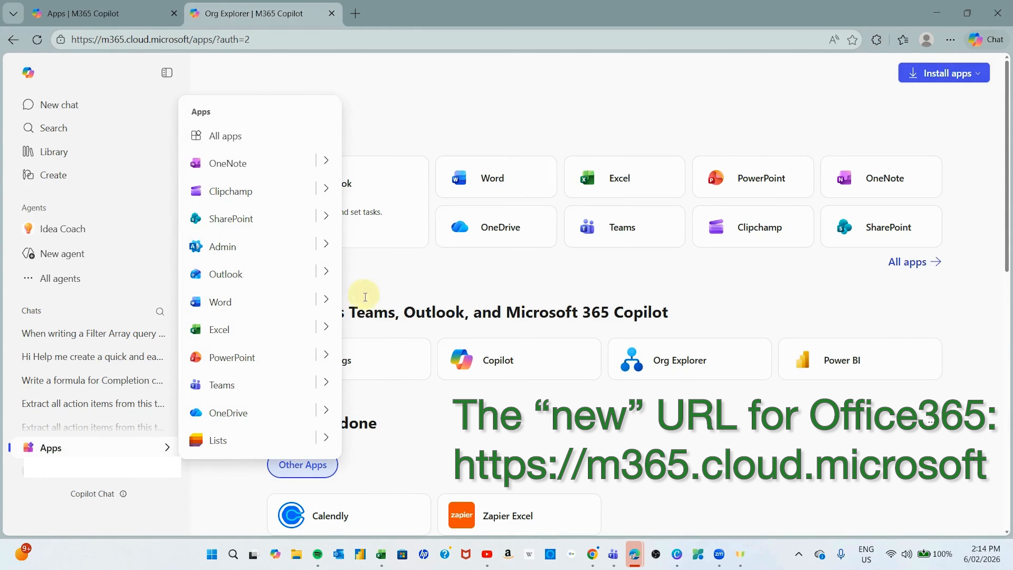
{"action": "left_click", "coordinate": [224, 136]}
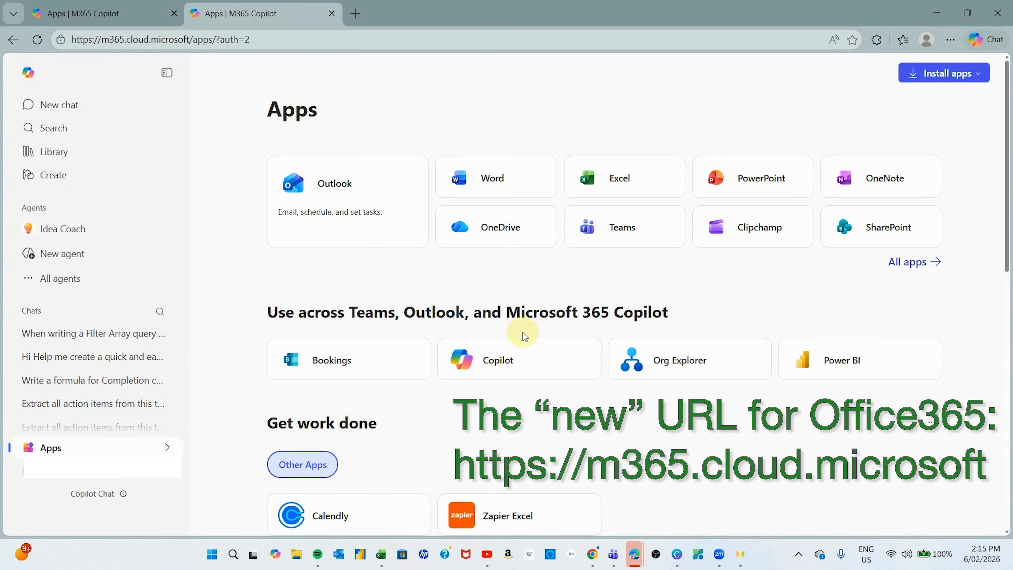
{"action": "scroll", "coordinate": [642, 373], "scroll_direction": "down", "scroll_amount": 5}
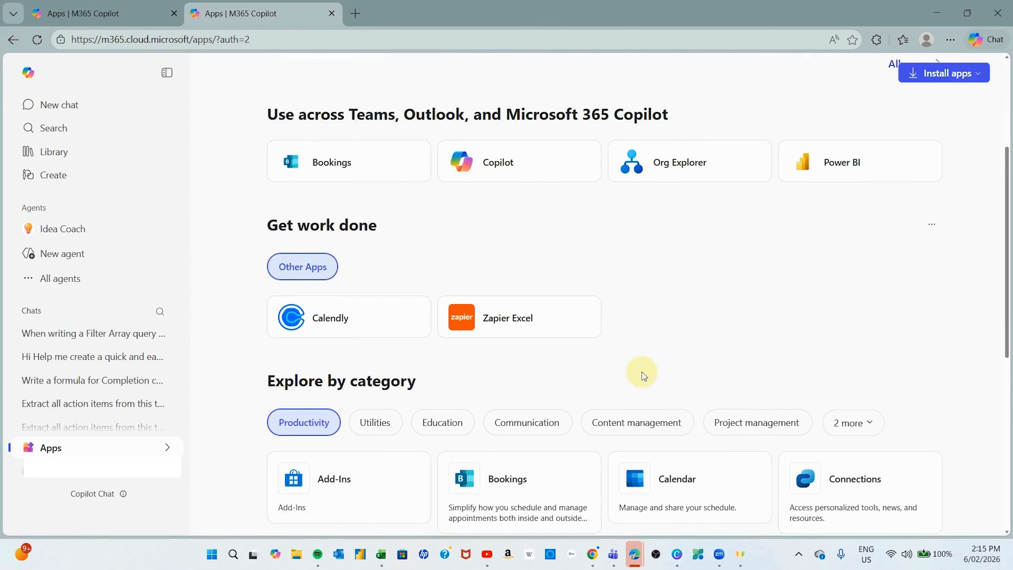
{"action": "scroll", "coordinate": [643, 372], "scroll_direction": "down", "scroll_amount": 10}
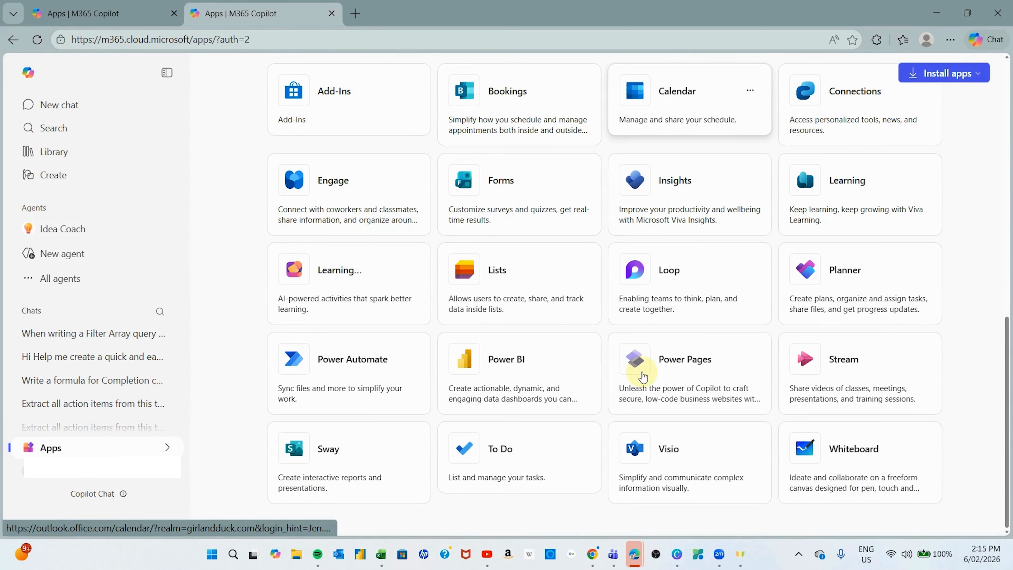
{"action": "left_click", "coordinate": [753, 443]}
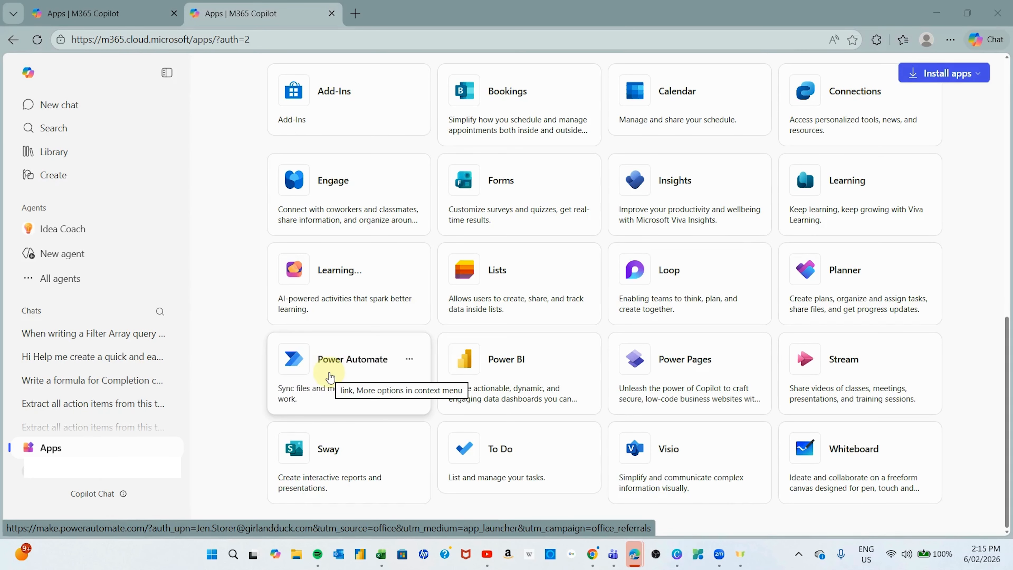
{"action": "left_click", "coordinate": [410, 360]}
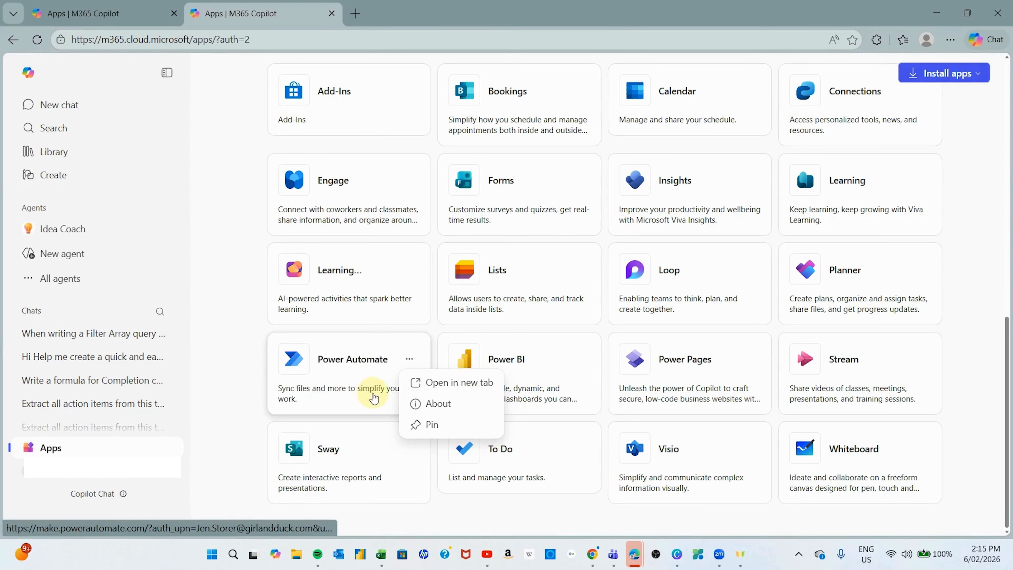
{"action": "left_click", "coordinate": [352, 369]}
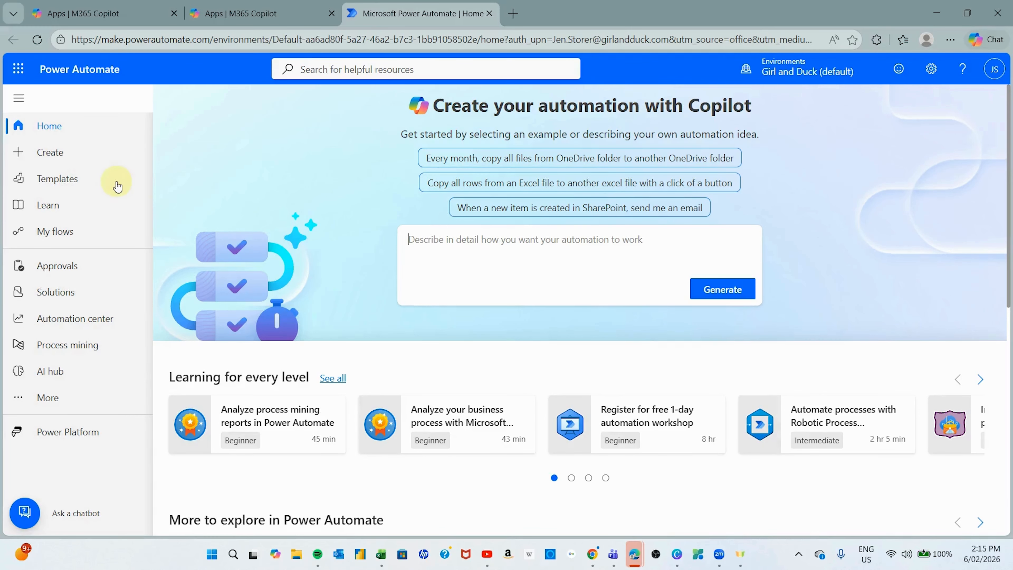
- Go to Power Automate's Create page from the left navigation pane
{"action": "left_click", "coordinate": [42, 157]}
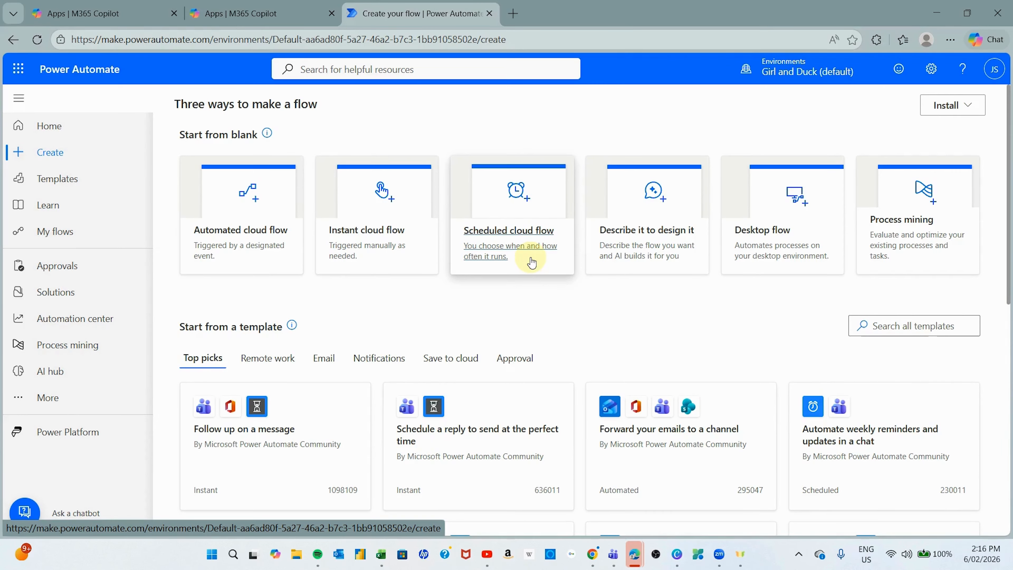
- Create scheduled cloud flow 'Project Tasks Report - Daily 8am' repeating every 1 Day at 08:00 AM
{"action": "left_click", "coordinate": [521, 250]}
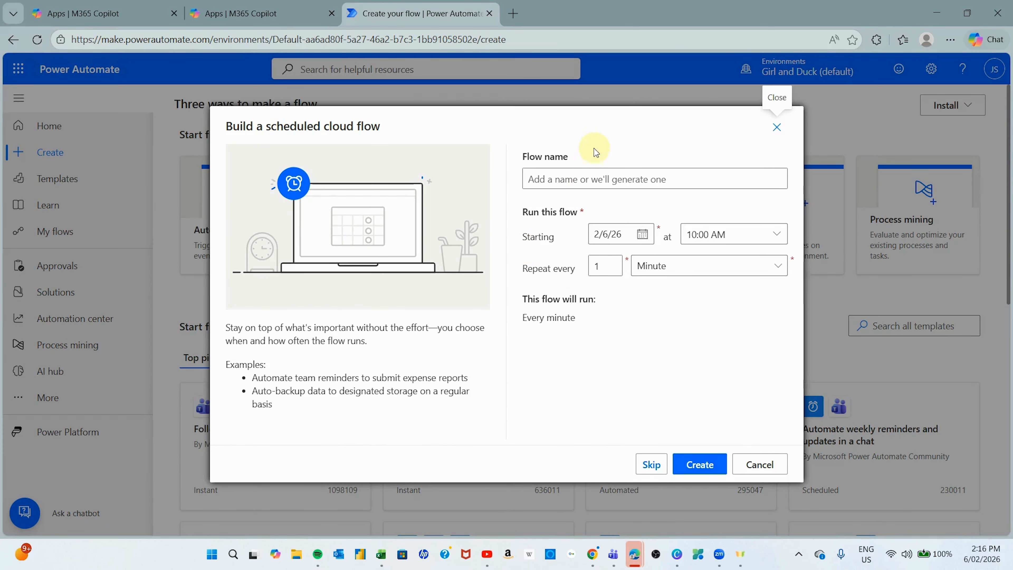
{"action": "left_click", "coordinate": [568, 181]}
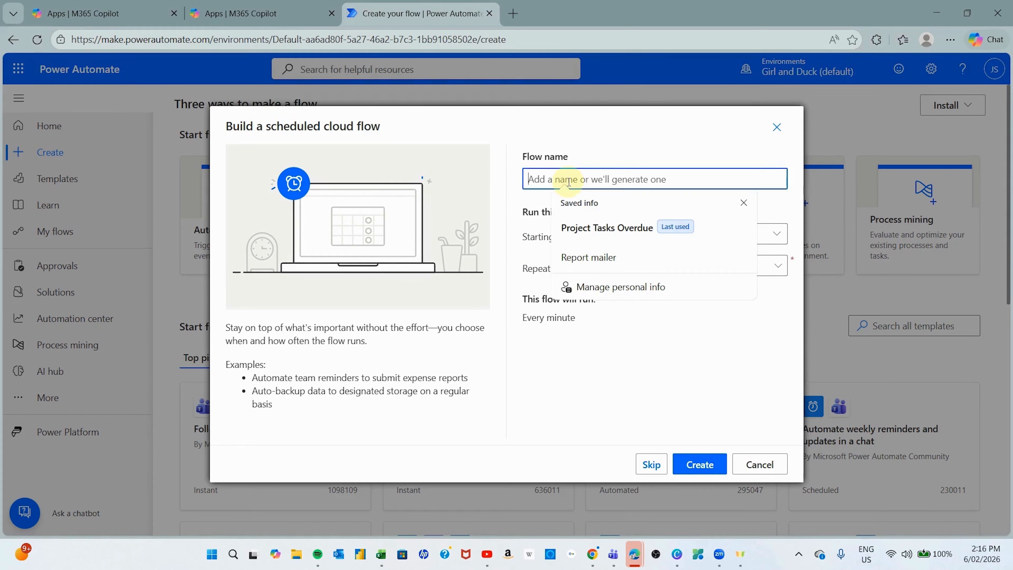
{"action": "type", "text": "Proje"}
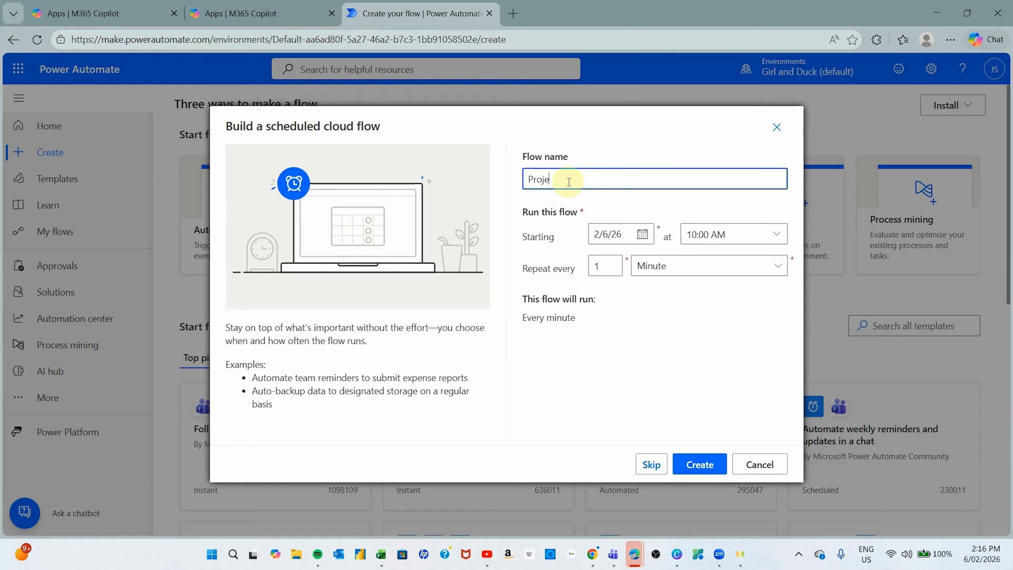
{"action": "type", "text": "ct Tasks R"}
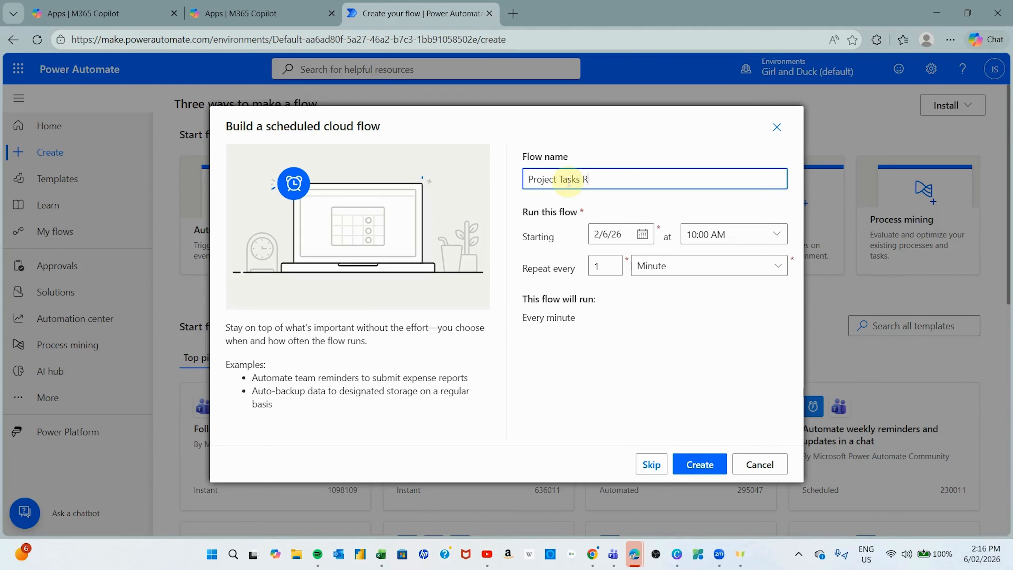
{"action": "type", "text": "eport - Dail"}
{"action": "type", "text": "y 8am"}
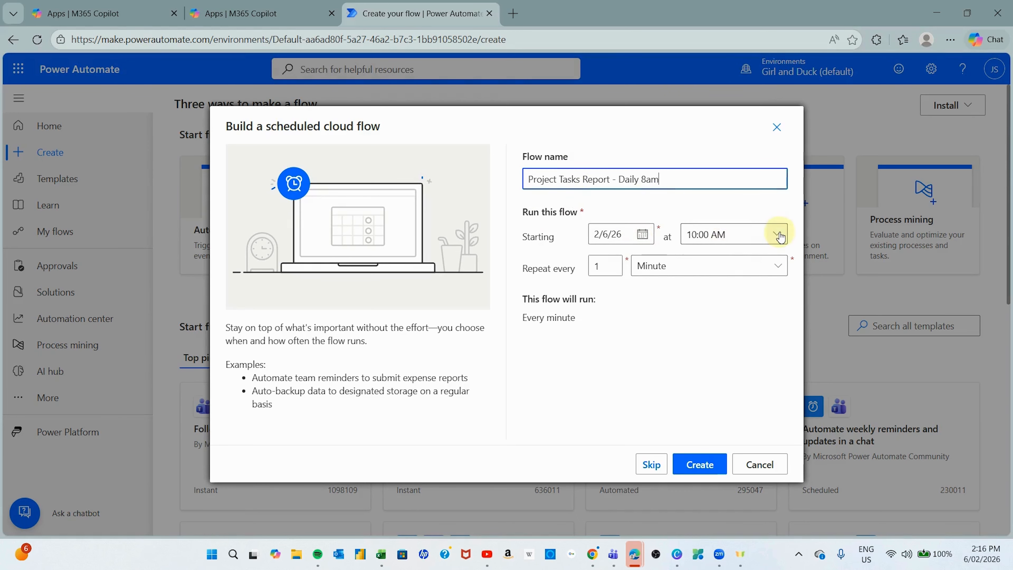
{"action": "left_click", "coordinate": [776, 233]}
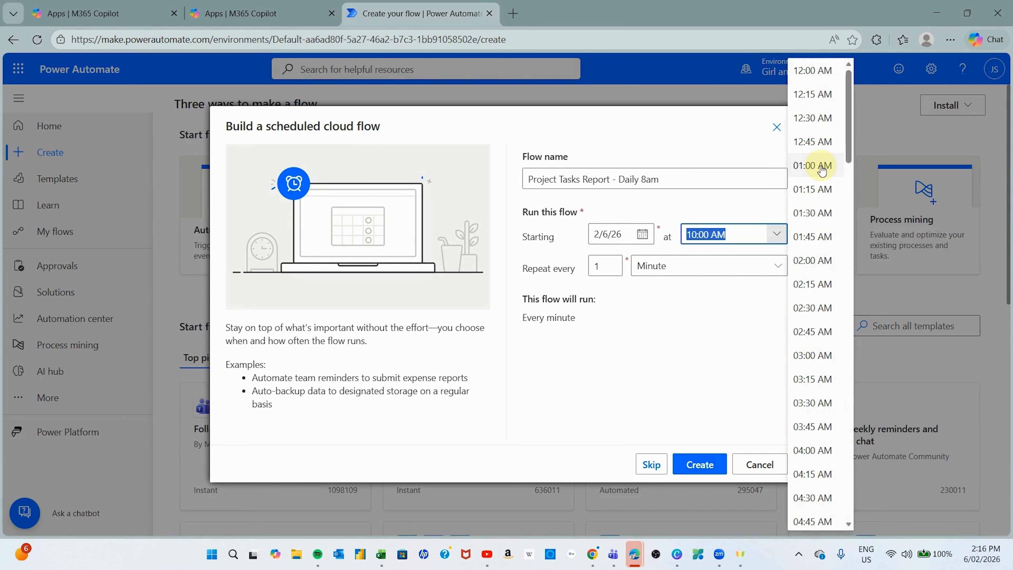
{"action": "scroll", "coordinate": [831, 163], "scroll_direction": "down", "scroll_amount": 7}
{"action": "scroll", "coordinate": [804, 208], "scroll_direction": "down", "scroll_amount": 4}
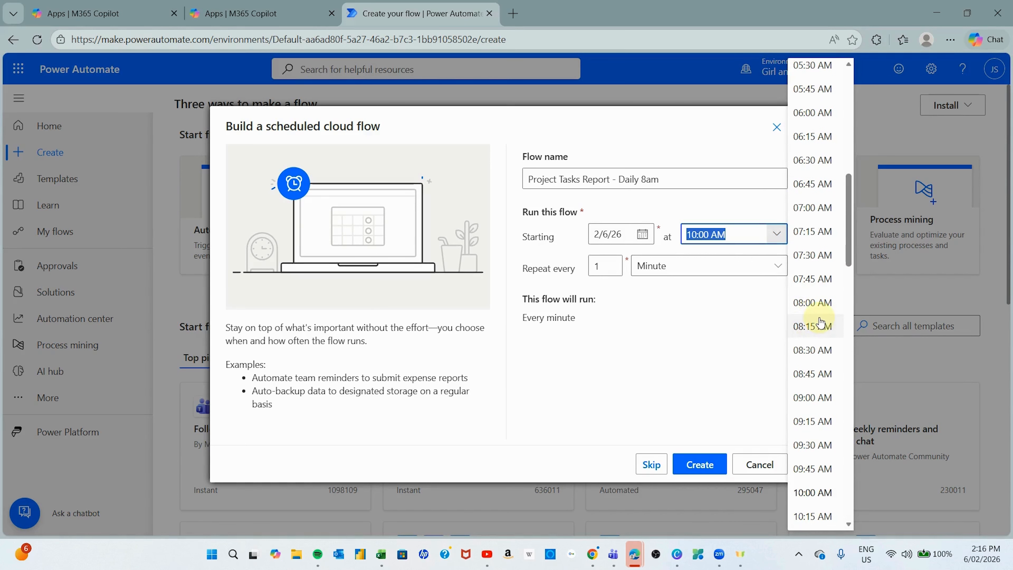
{"action": "left_click", "coordinate": [806, 302]}
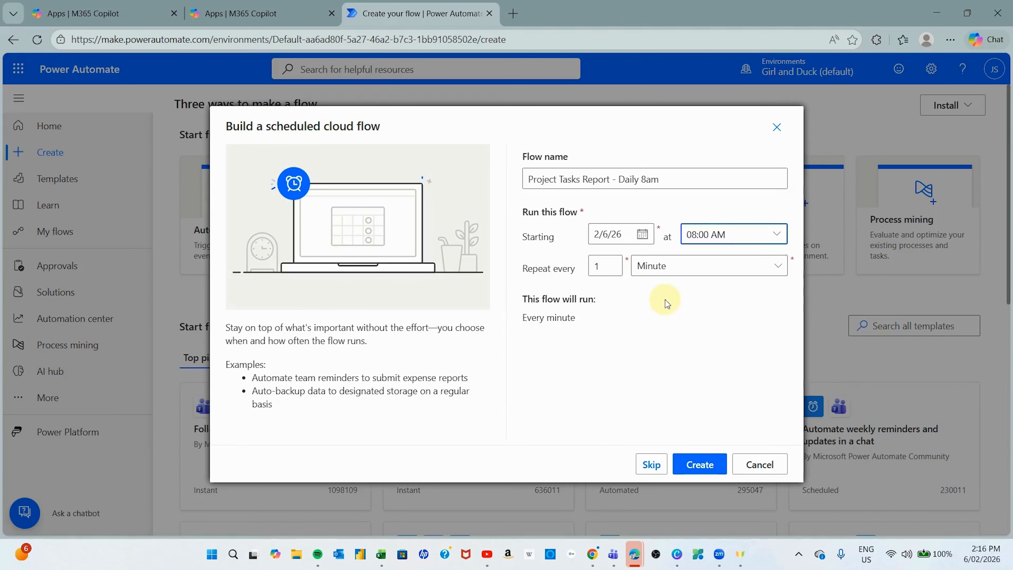
{"action": "left_click", "coordinate": [728, 268]}
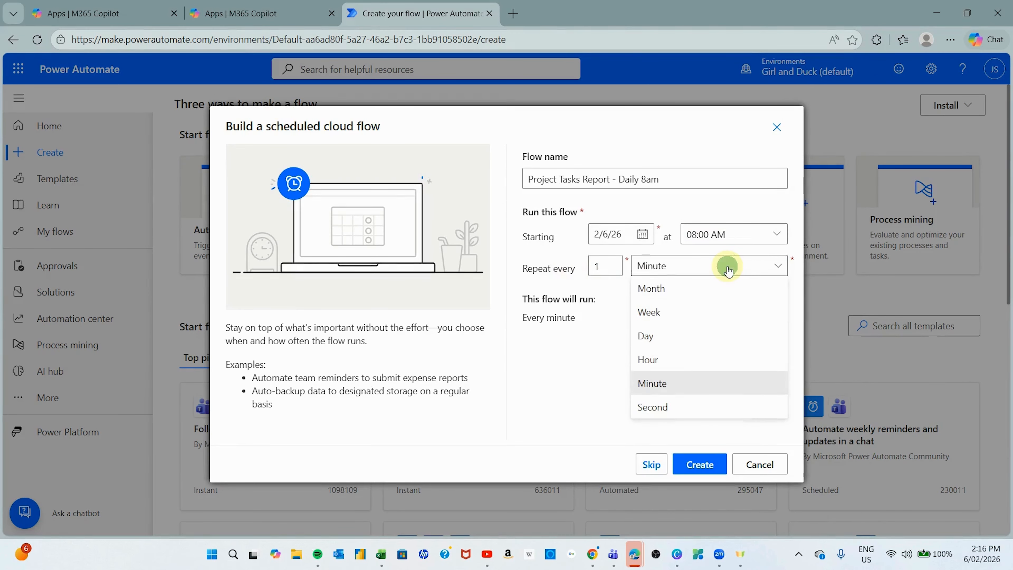
{"action": "left_click", "coordinate": [663, 335]}
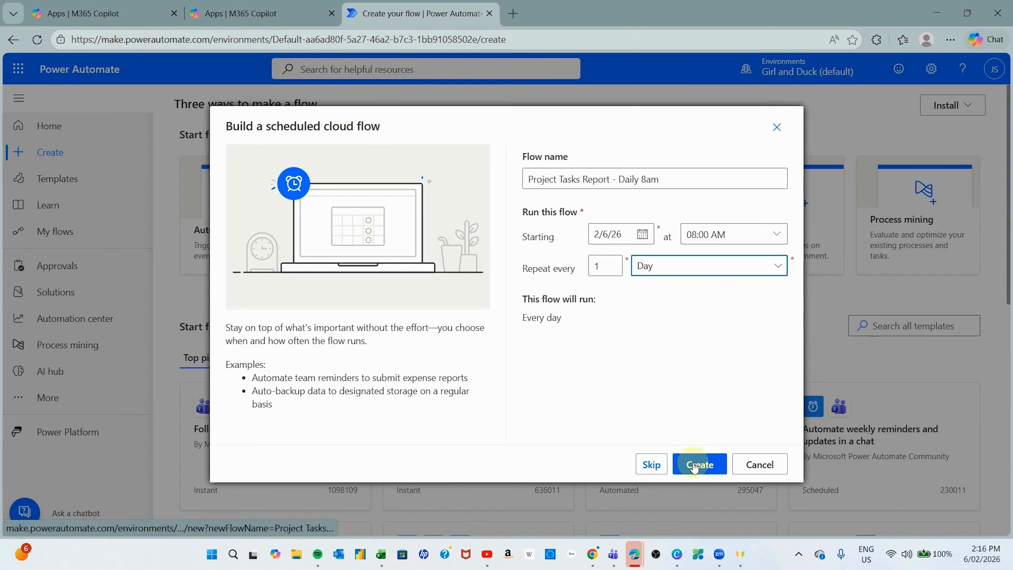
{"action": "left_click", "coordinate": [695, 466]}
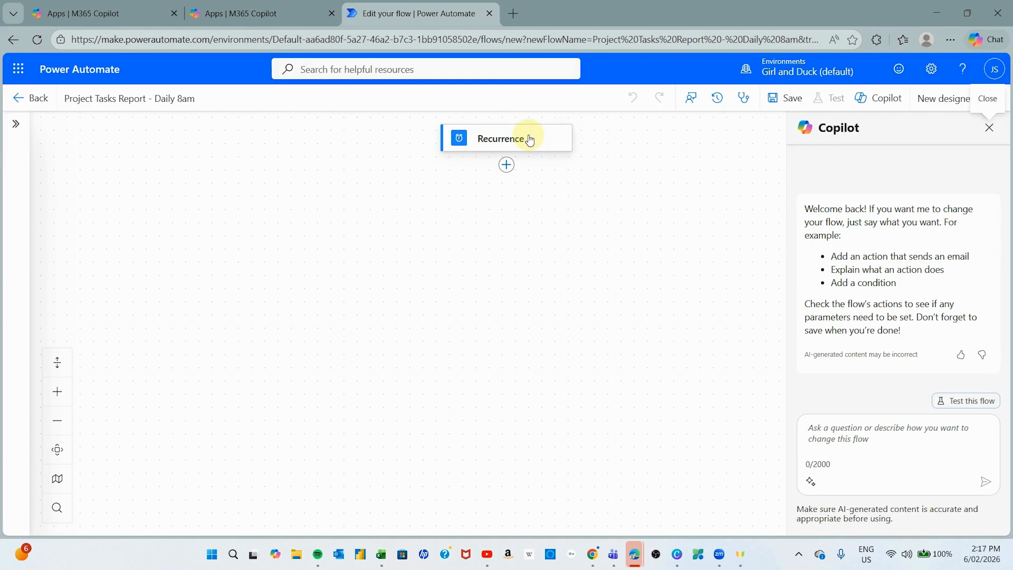
- Insert an Excel Online (Business) 'List rows present in a table' action below Recurrence
{"action": "left_click", "coordinate": [506, 166]}
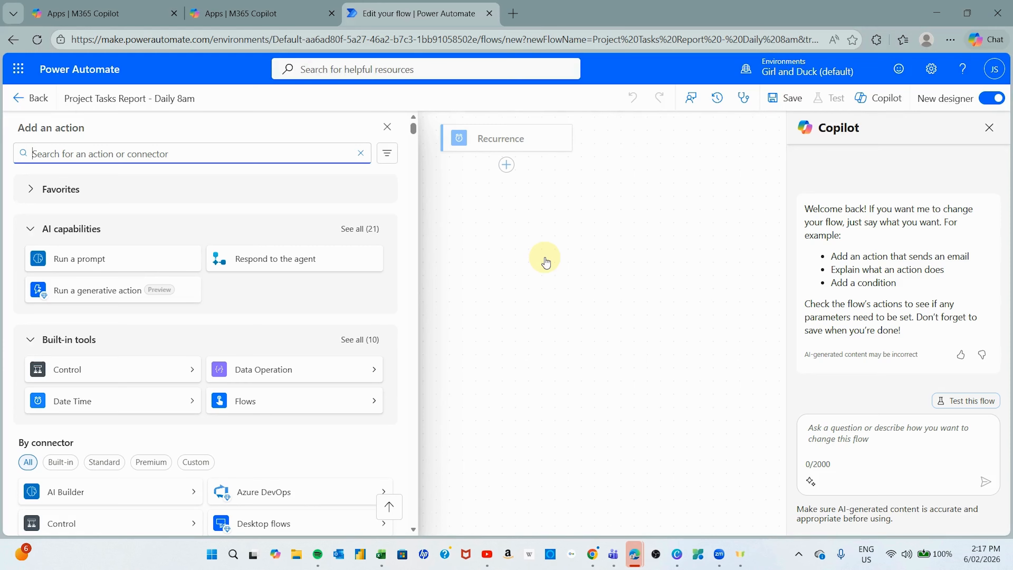
{"action": "left_click", "coordinate": [146, 155]}
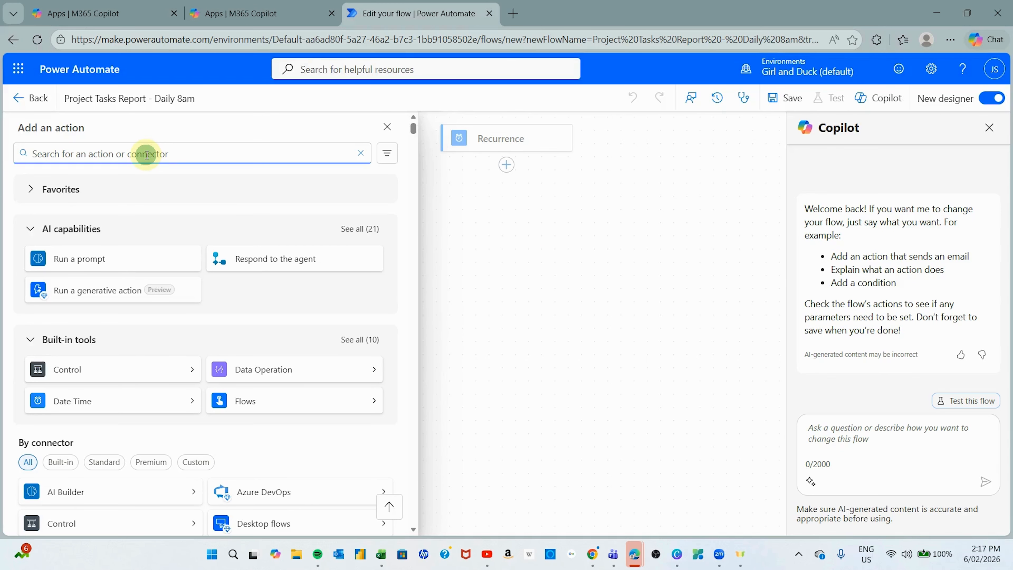
{"action": "type", "text": "excel"}
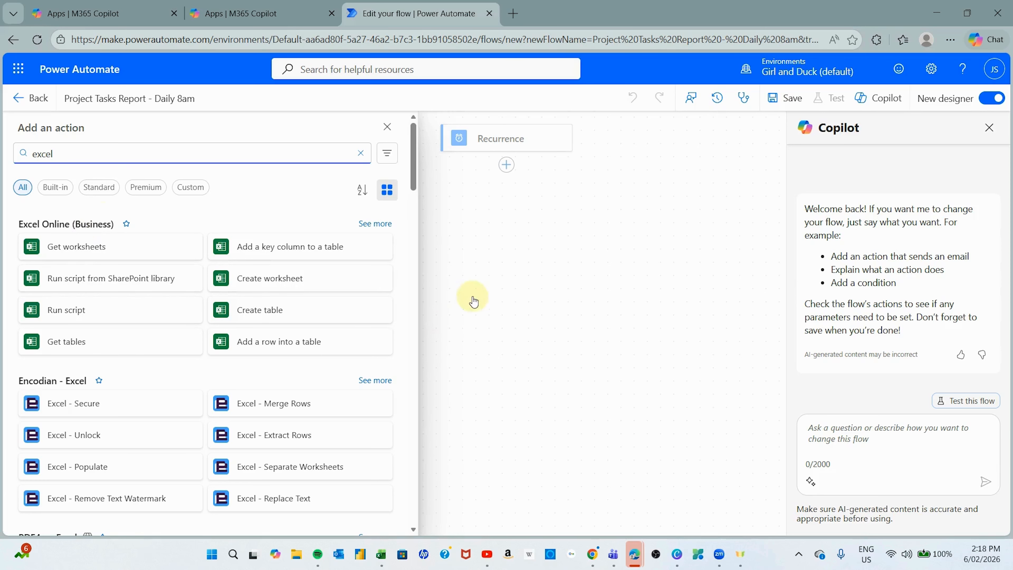
{"action": "left_click", "coordinate": [375, 222]}
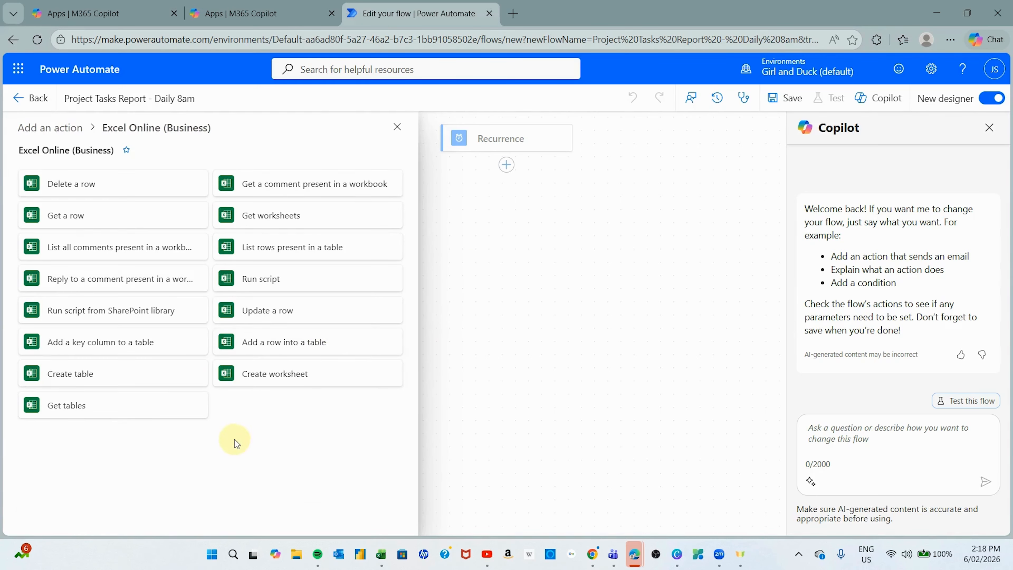
{"action": "left_click", "coordinate": [328, 249]}
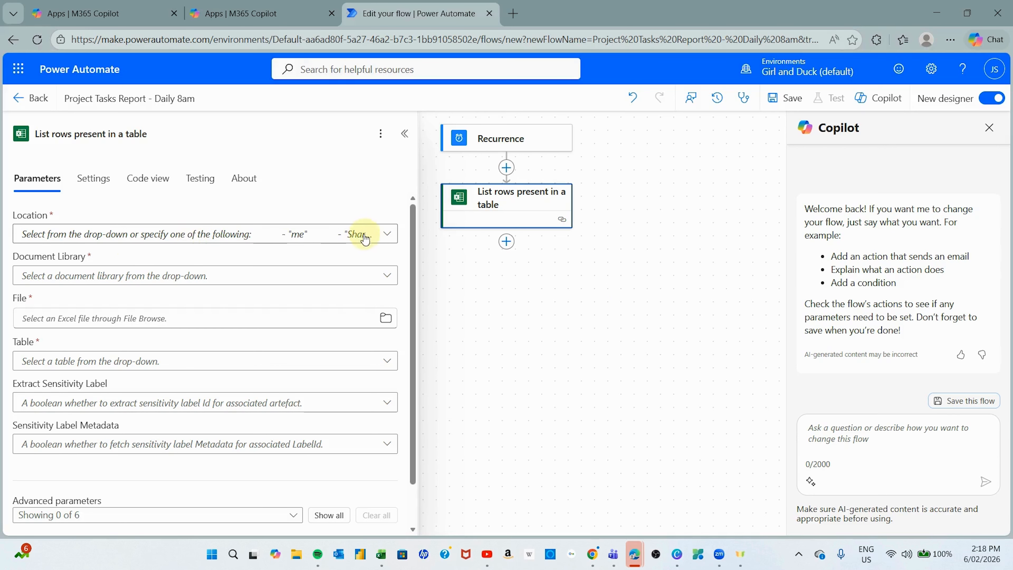
- Set List rows to OneDrive for Business, library OneDrive, EcoHeal_Exhibition_ActionTracker.xlsx, table TasksTable
{"action": "left_click", "coordinate": [387, 235]}
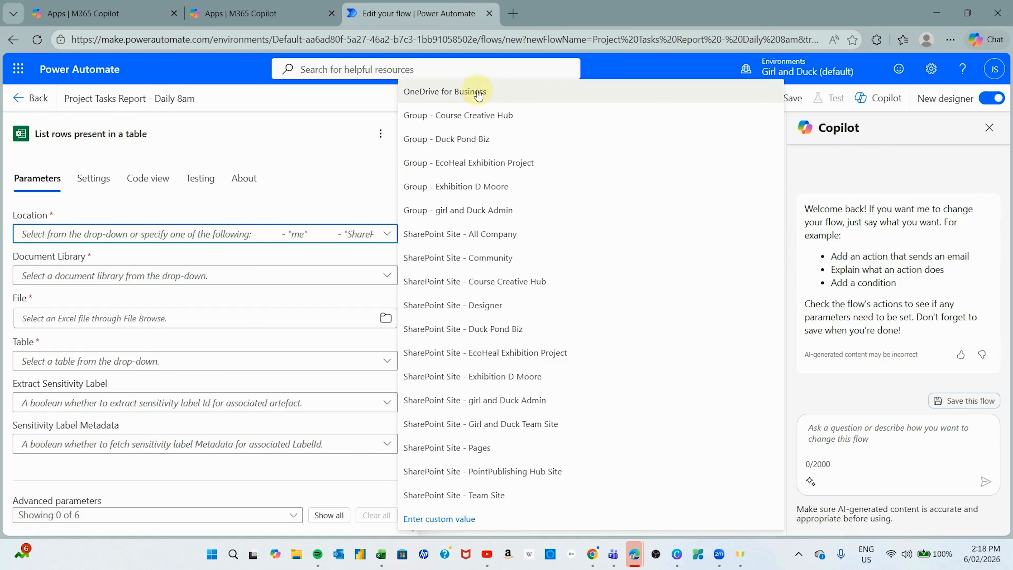
{"action": "left_click", "coordinate": [448, 96]}
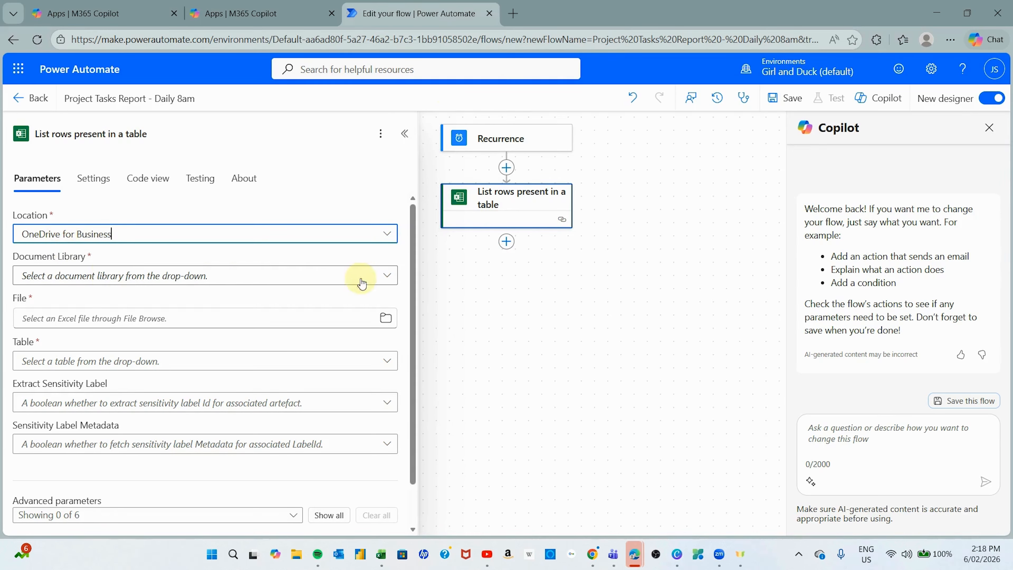
{"action": "left_click", "coordinate": [385, 280]}
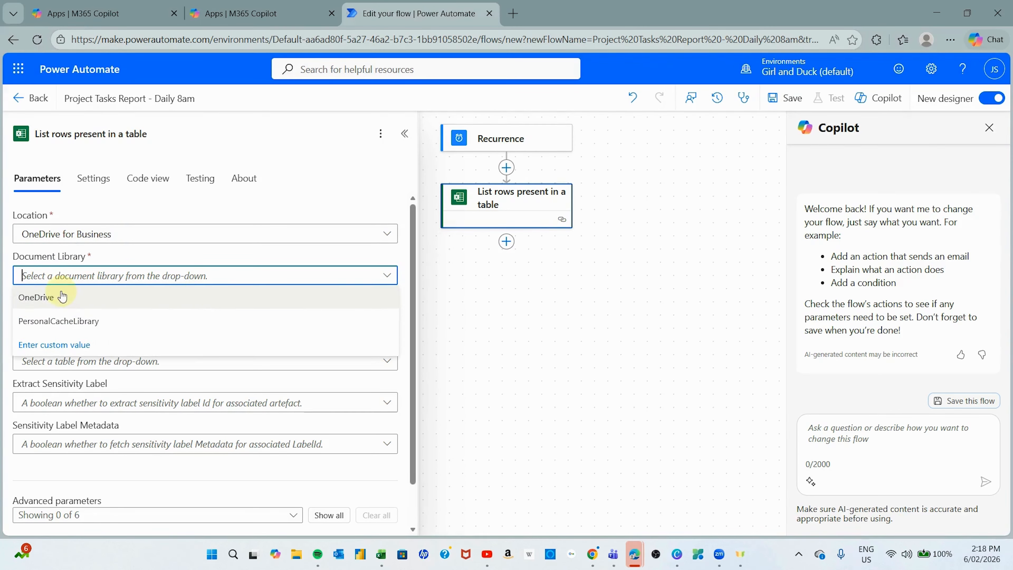
{"action": "left_click", "coordinate": [47, 297]}
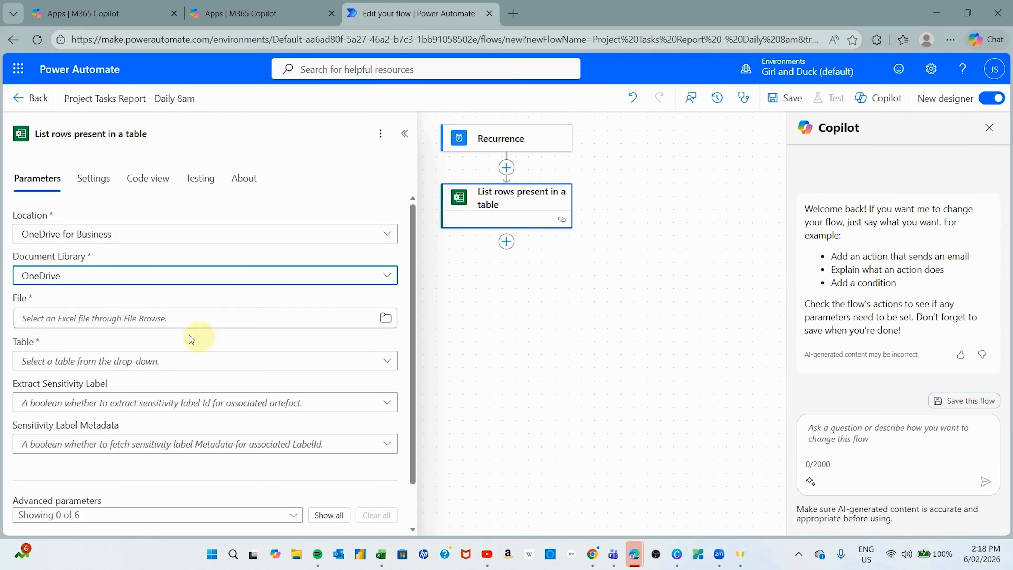
{"action": "left_click", "coordinate": [385, 318]}
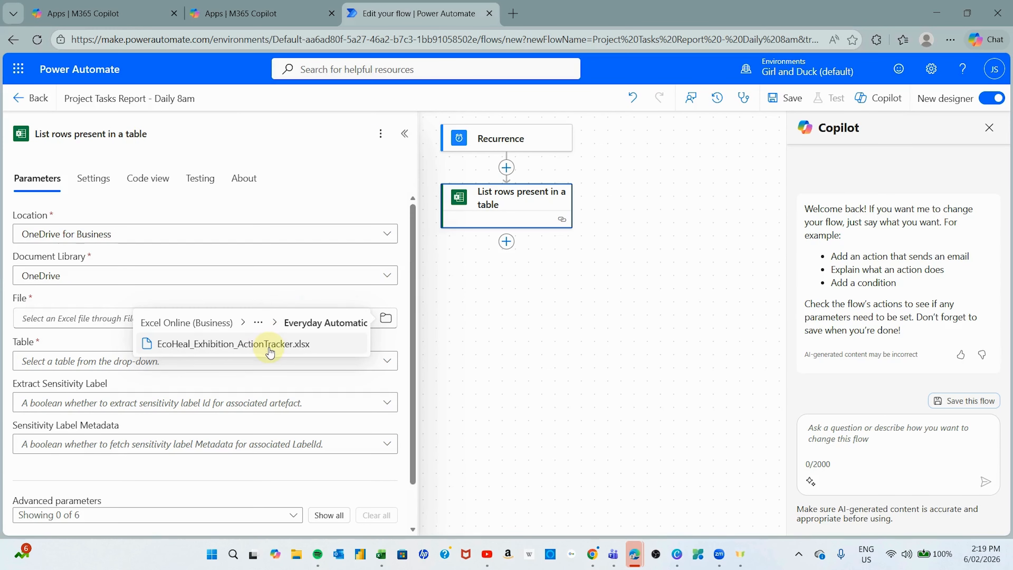
{"action": "left_click", "coordinate": [223, 356]}
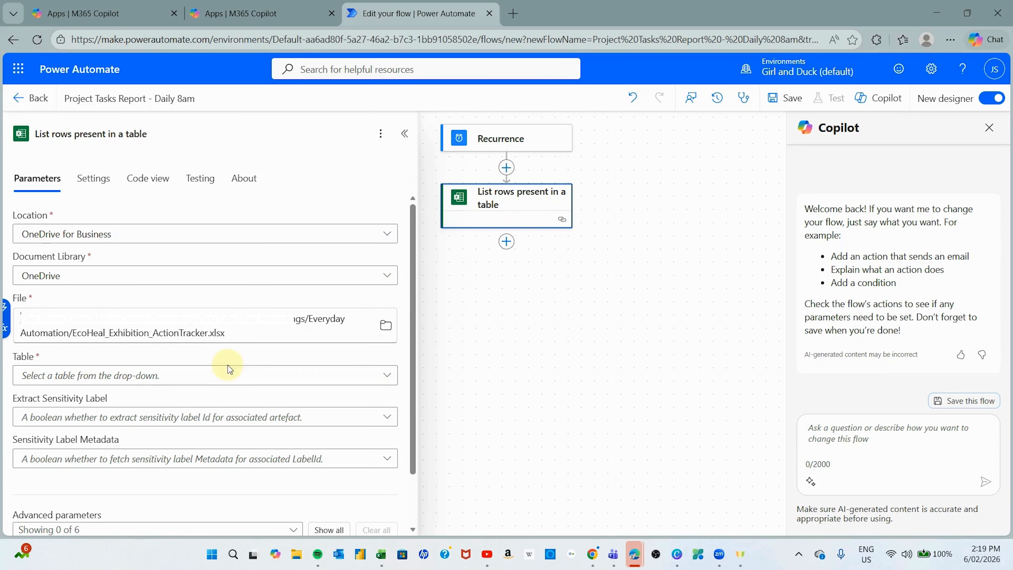
{"action": "left_click", "coordinate": [204, 377]}
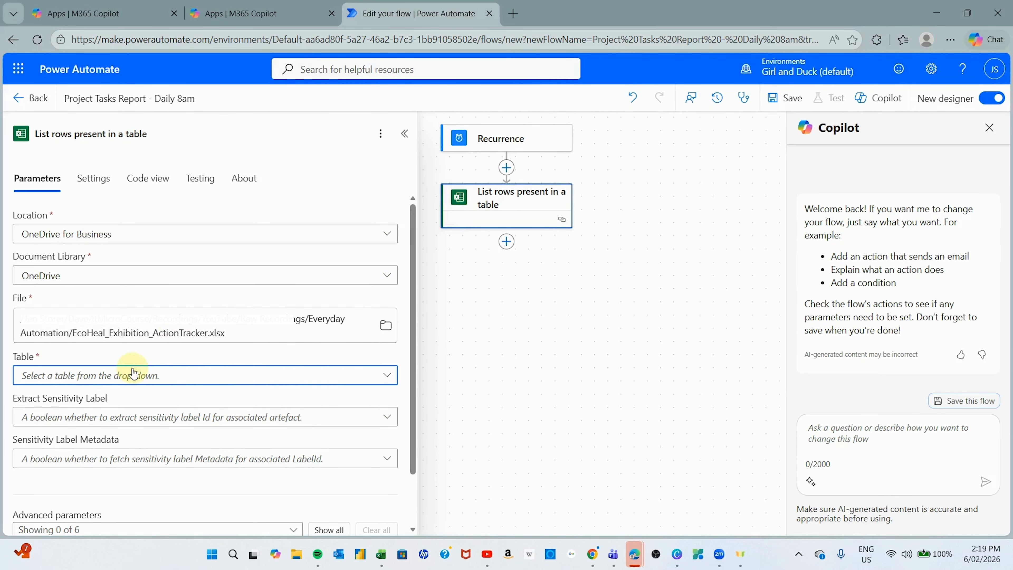
{"action": "left_click", "coordinate": [85, 377]}
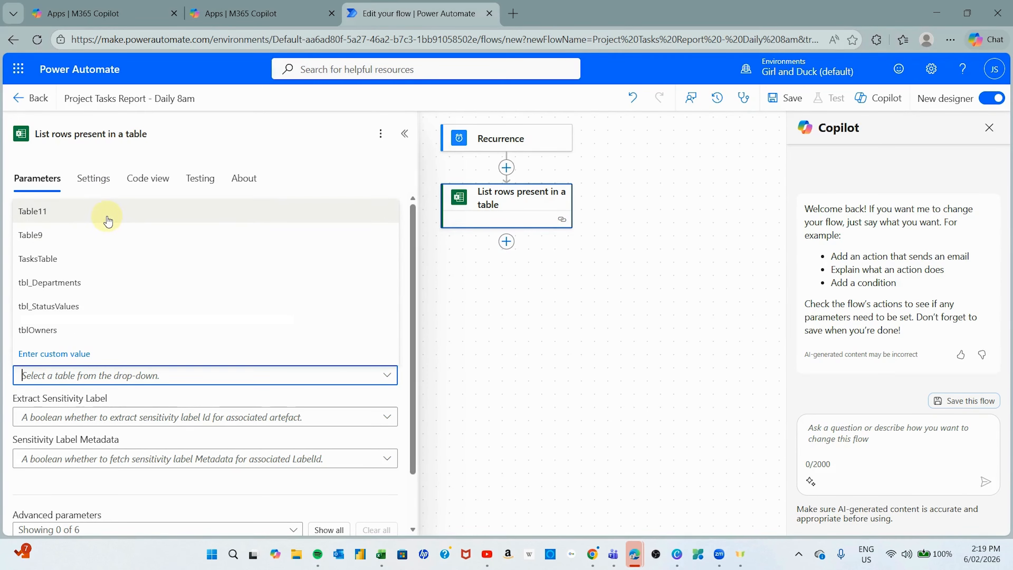
{"action": "left_click", "coordinate": [46, 259]}
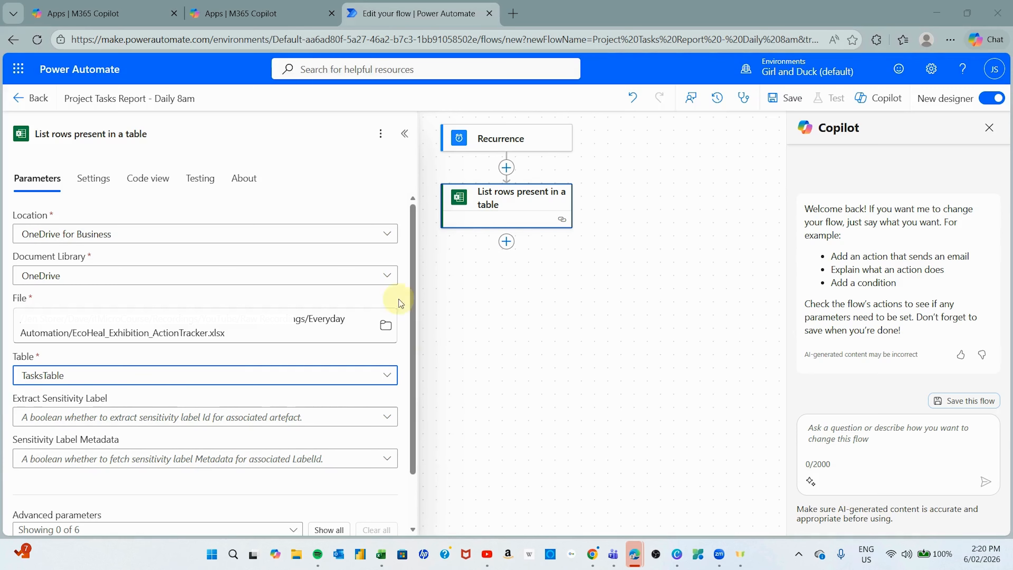
- Add a step after List rows, then inspect the Completion column's Overdue IF formula in Excel
{"action": "left_click", "coordinate": [507, 243]}
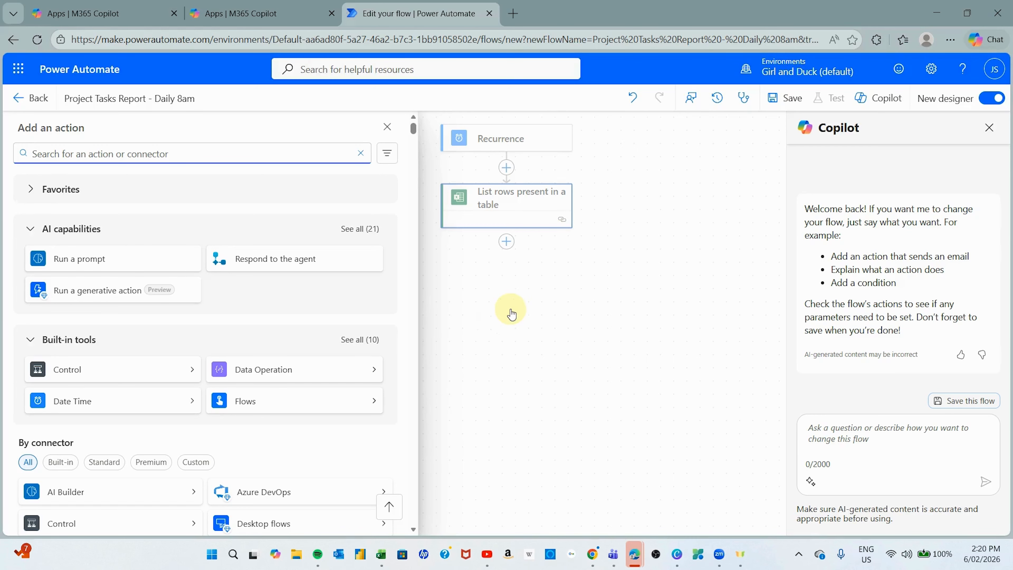
{"action": "mouse_move", "coordinate": [381, 557]}
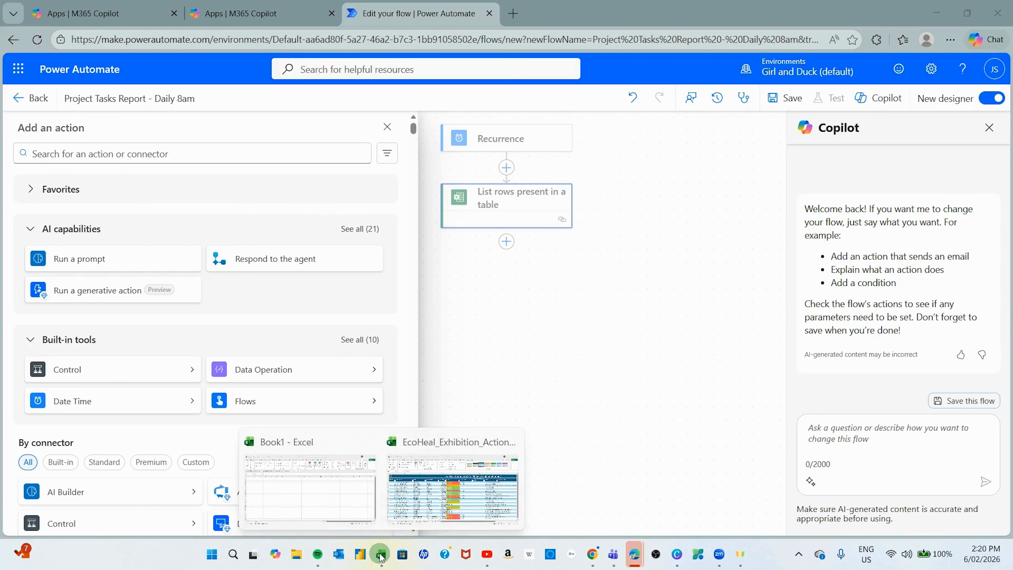
{"action": "left_click", "coordinate": [478, 479]}
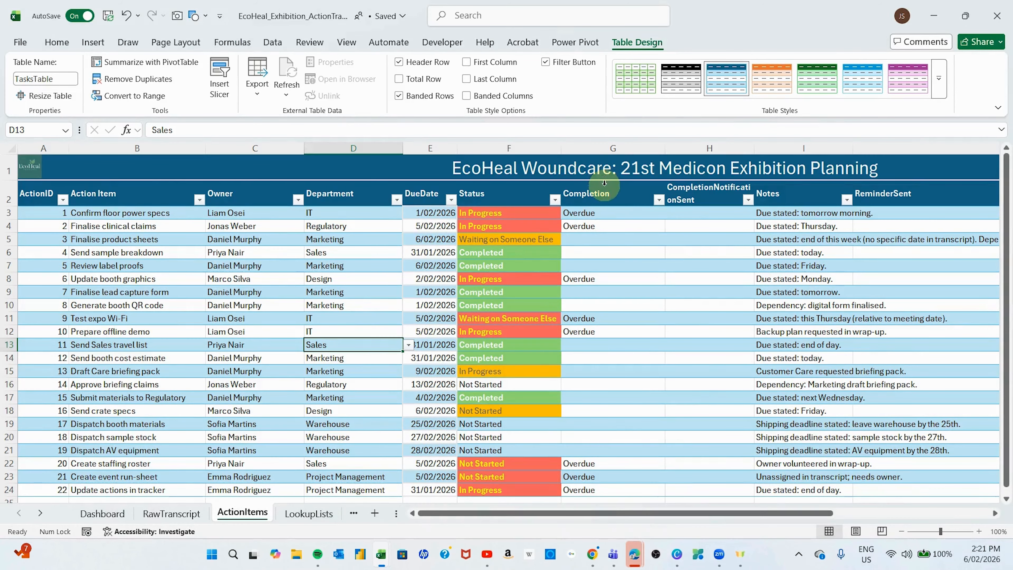
{"action": "left_click", "coordinate": [606, 196]}
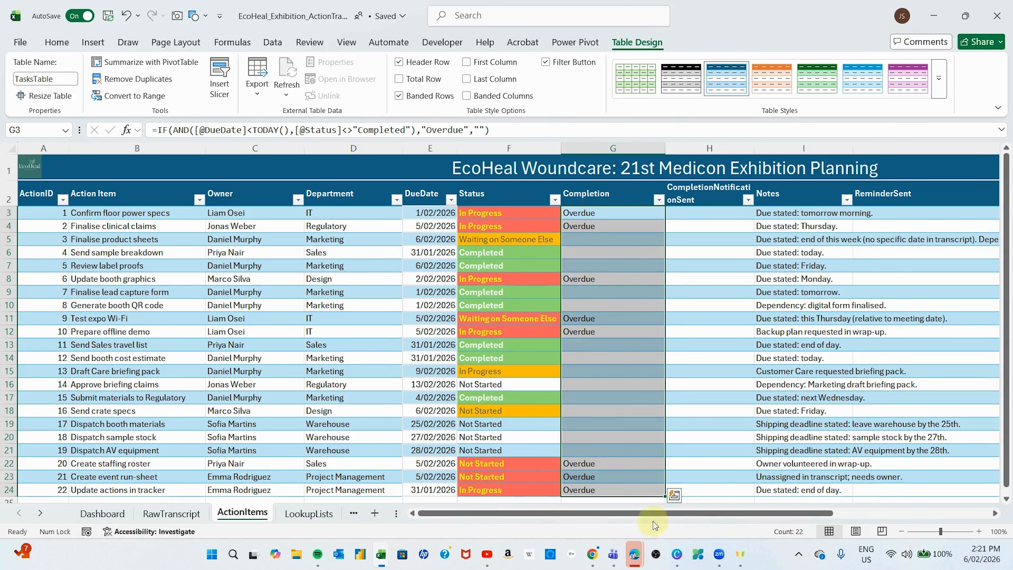
- Add a Filter array action with From set to List rows' body/value
{"action": "mouse_move", "coordinate": [638, 561]}
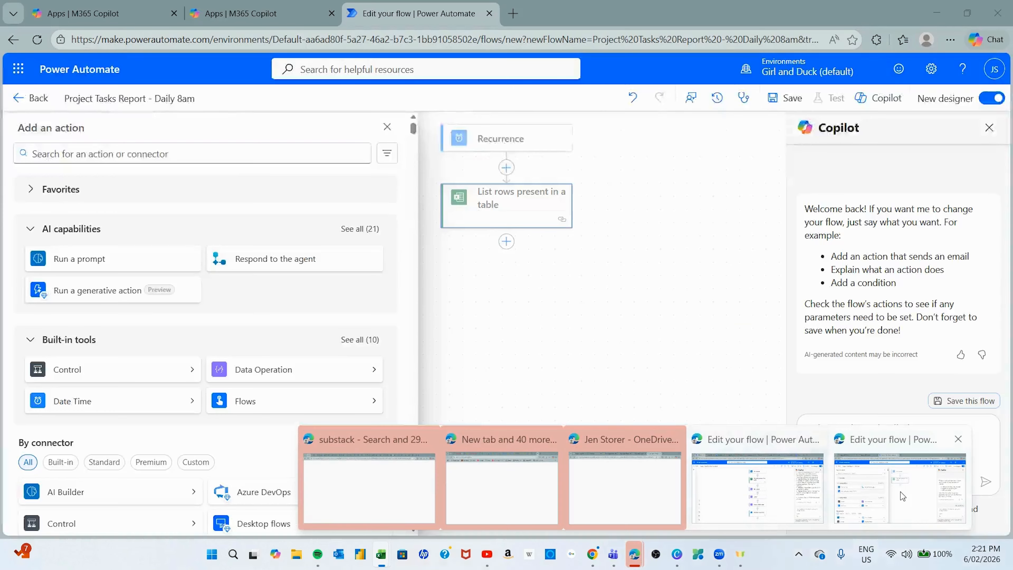
{"action": "left_click", "coordinate": [903, 496]}
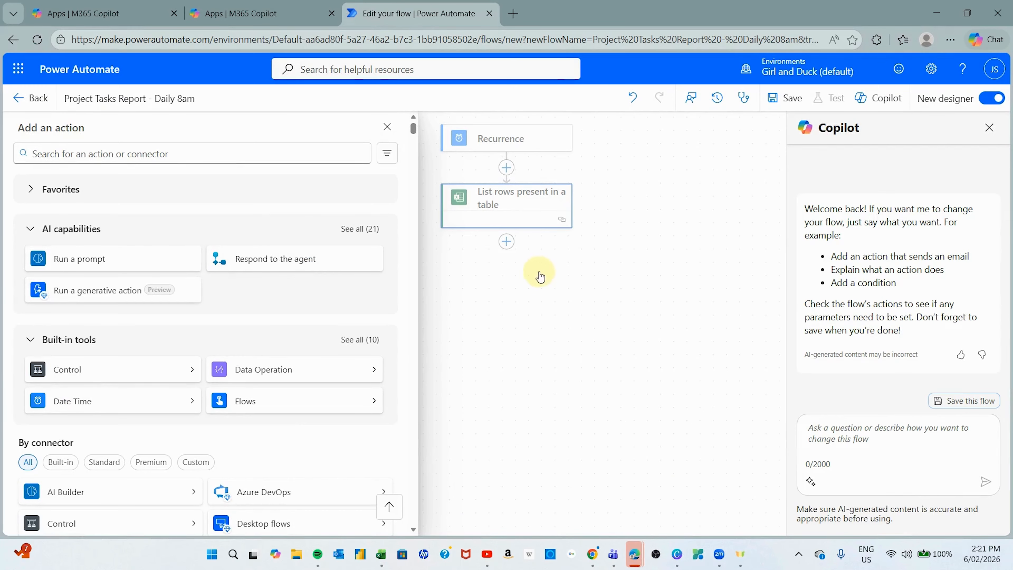
{"action": "left_click", "coordinate": [193, 159]}
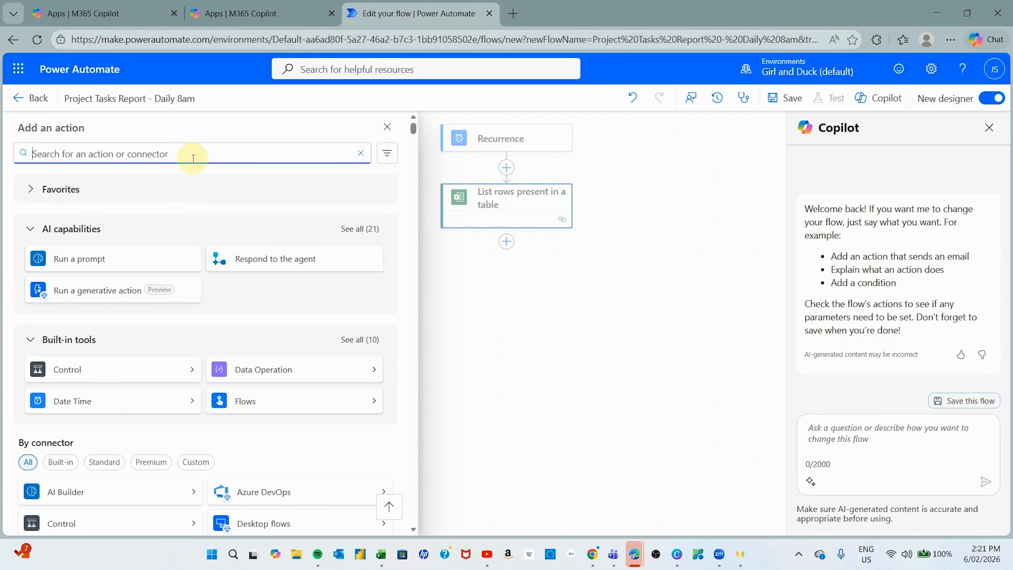
{"action": "type", "text": "filter"}
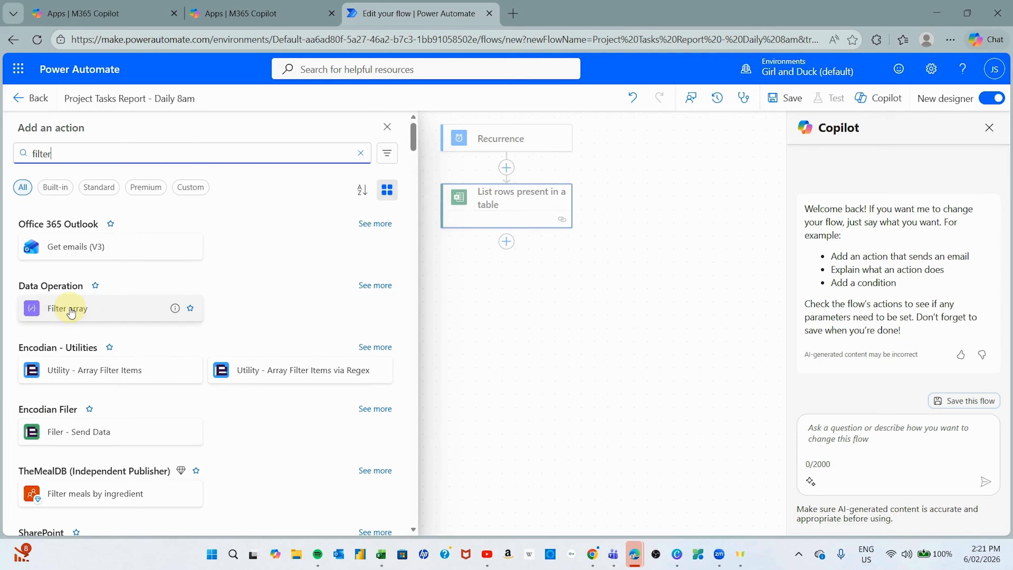
{"action": "left_click", "coordinate": [71, 309]}
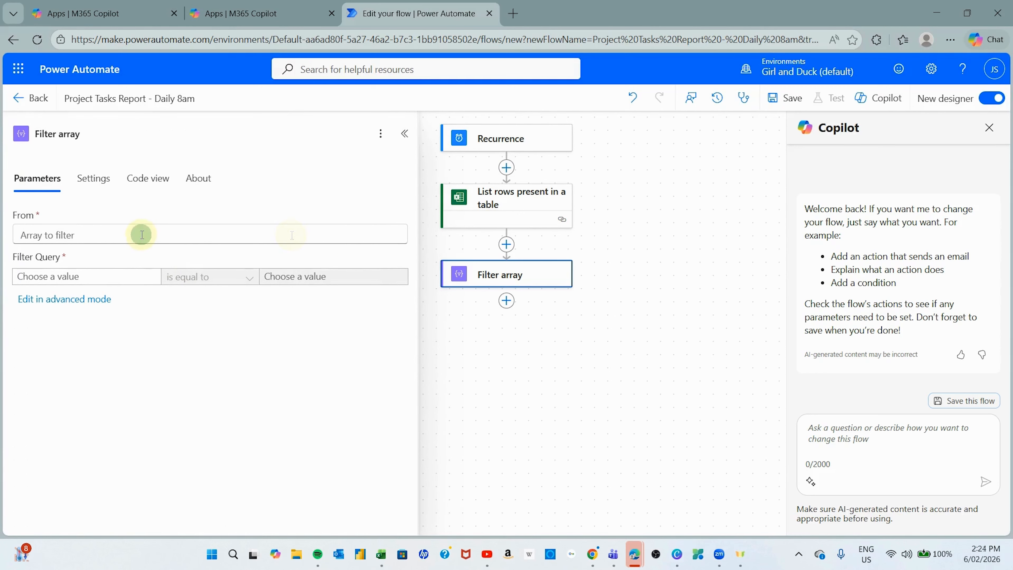
{"action": "left_click", "coordinate": [141, 235]}
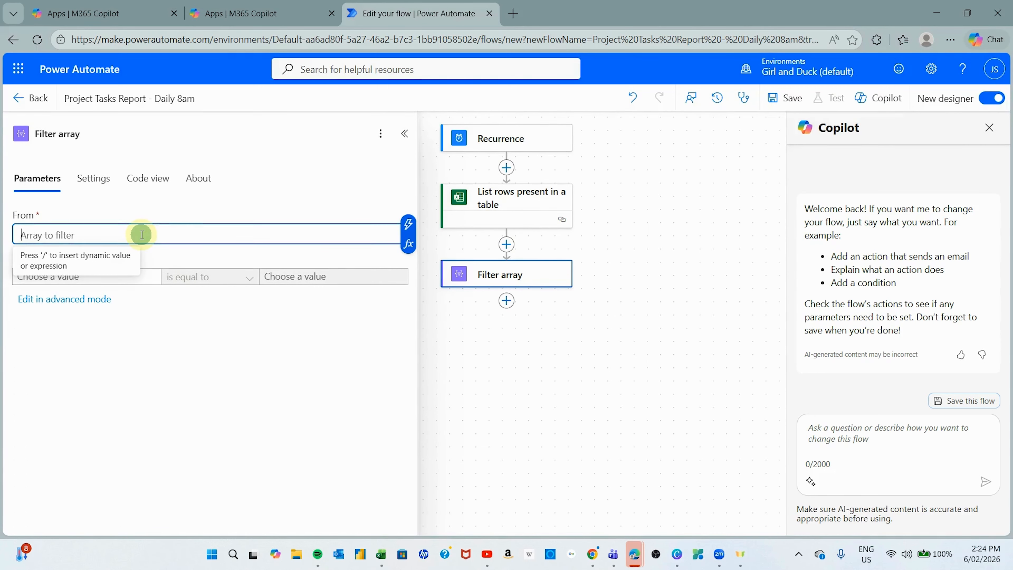
{"action": "left_click", "coordinate": [409, 225]}
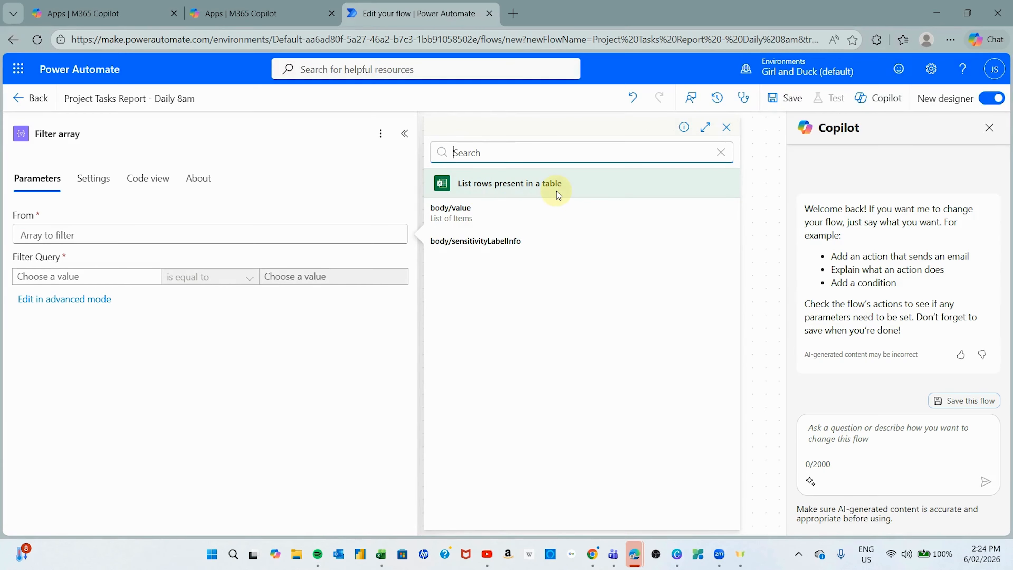
{"action": "left_click", "coordinate": [465, 215]}
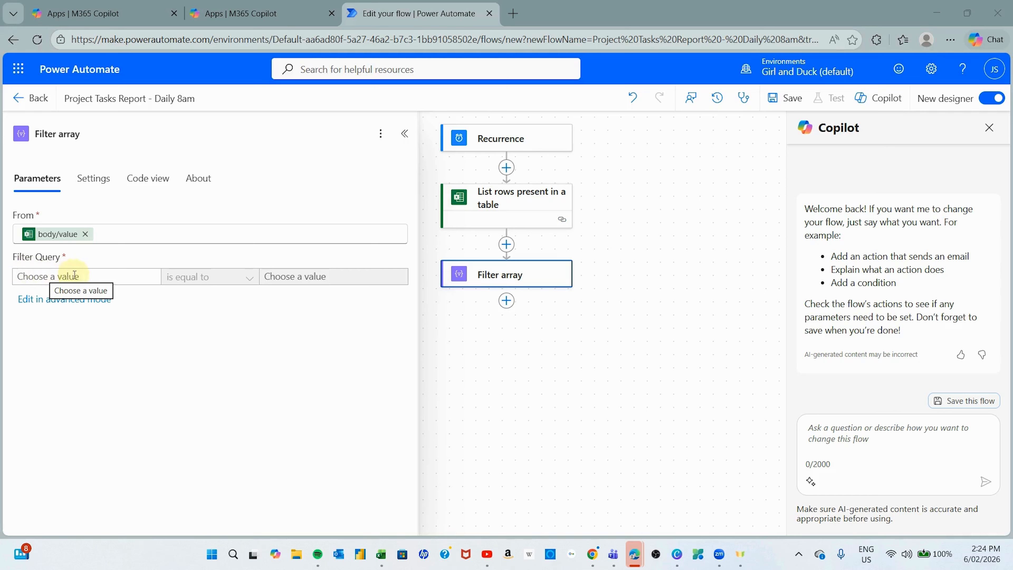
- Set the filter condition's left side to the Completion field from List rows
{"action": "left_click", "coordinate": [90, 278]}
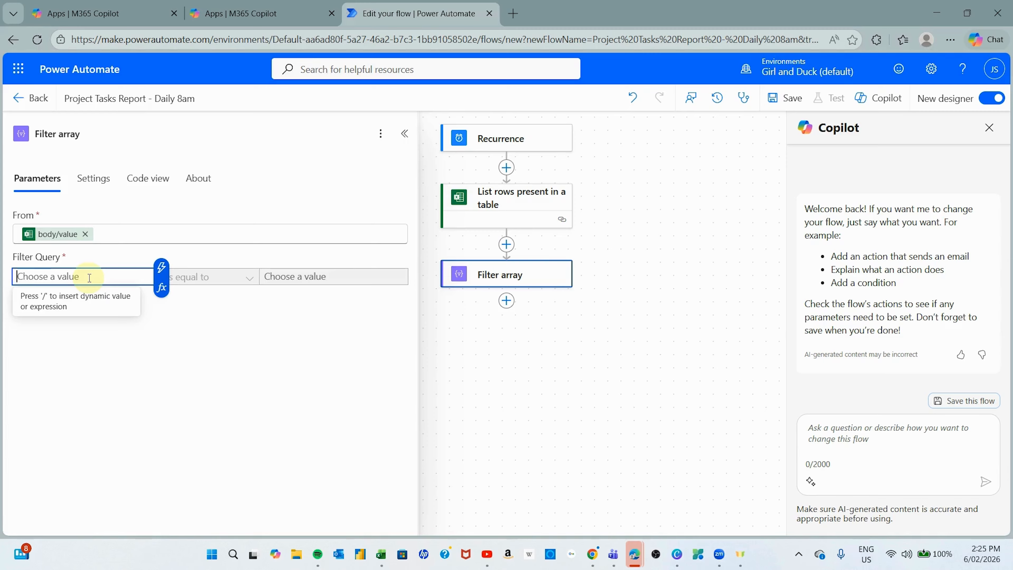
{"action": "type", "text": "/"}
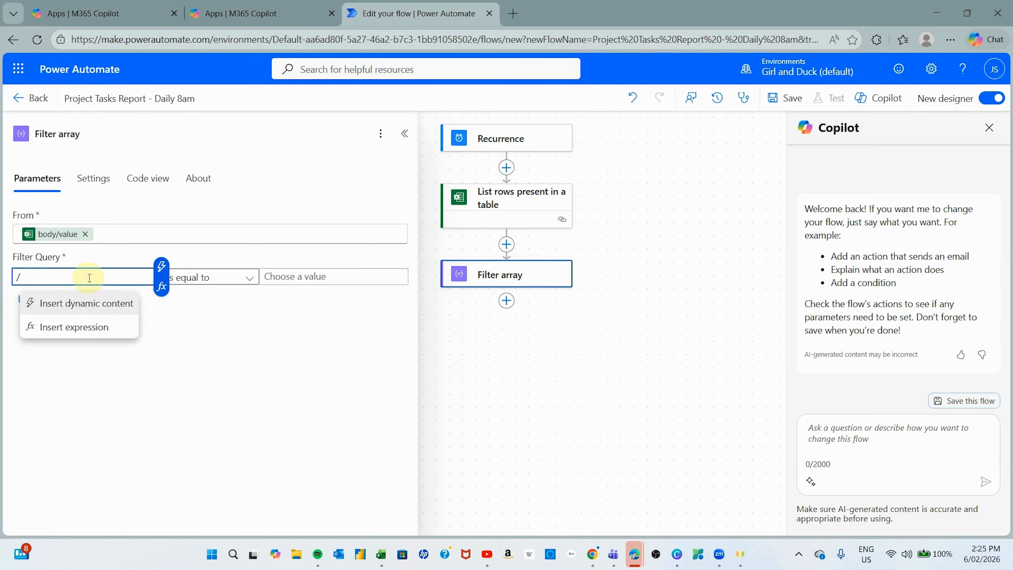
{"action": "left_click", "coordinate": [95, 302]}
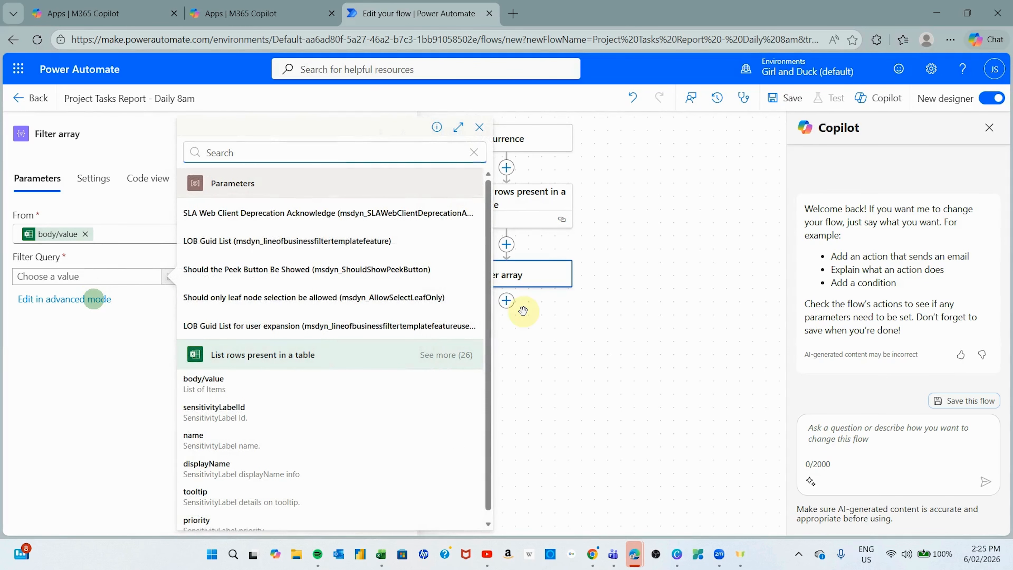
{"action": "scroll", "coordinate": [312, 387], "scroll_direction": "down", "scroll_amount": 1}
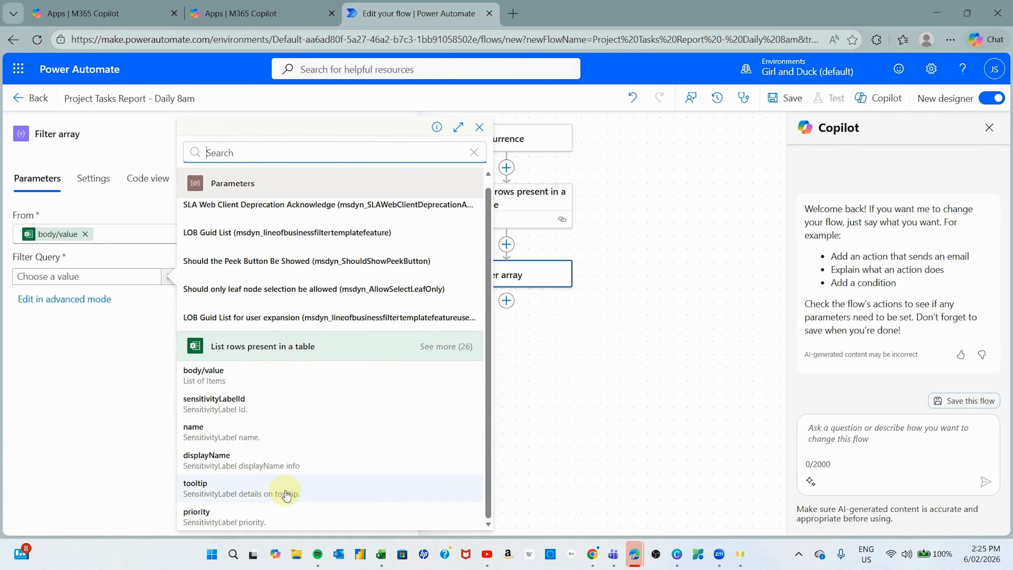
{"action": "left_click", "coordinate": [429, 353]}
{"action": "scroll", "coordinate": [399, 410], "scroll_direction": "down", "scroll_amount": 3}
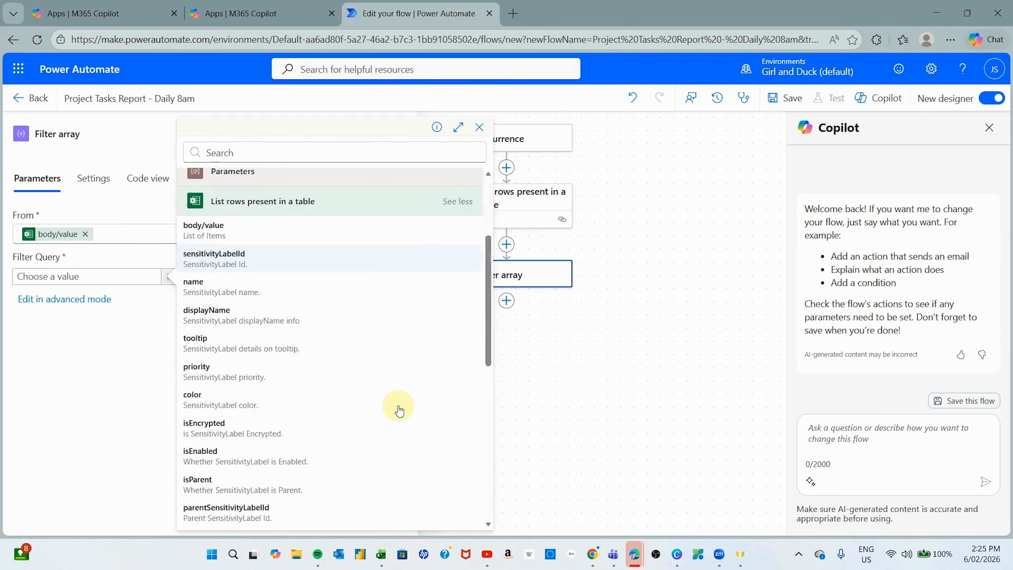
{"action": "scroll", "coordinate": [399, 410], "scroll_direction": "down", "scroll_amount": 15}
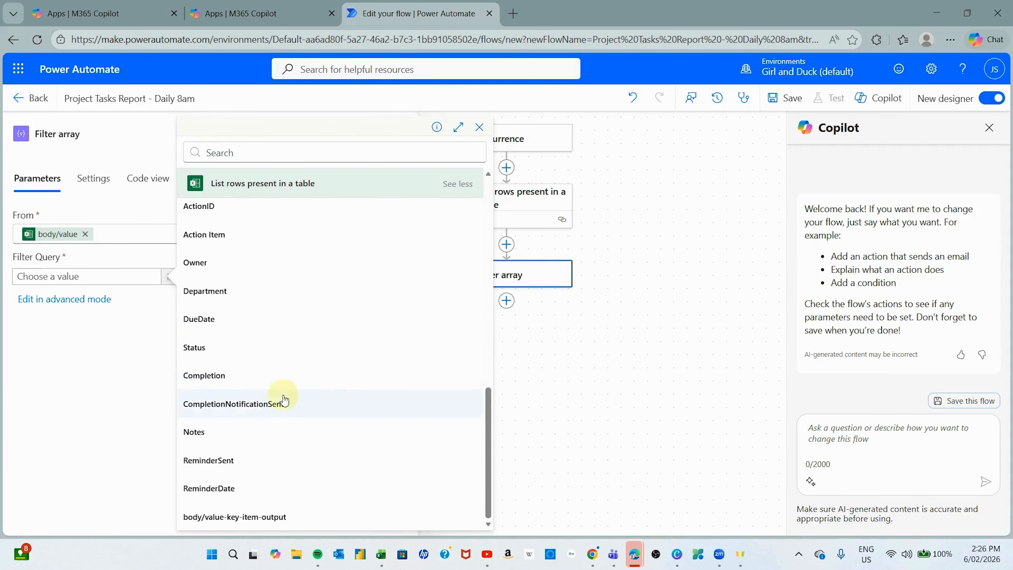
{"action": "left_click", "coordinate": [222, 377]}
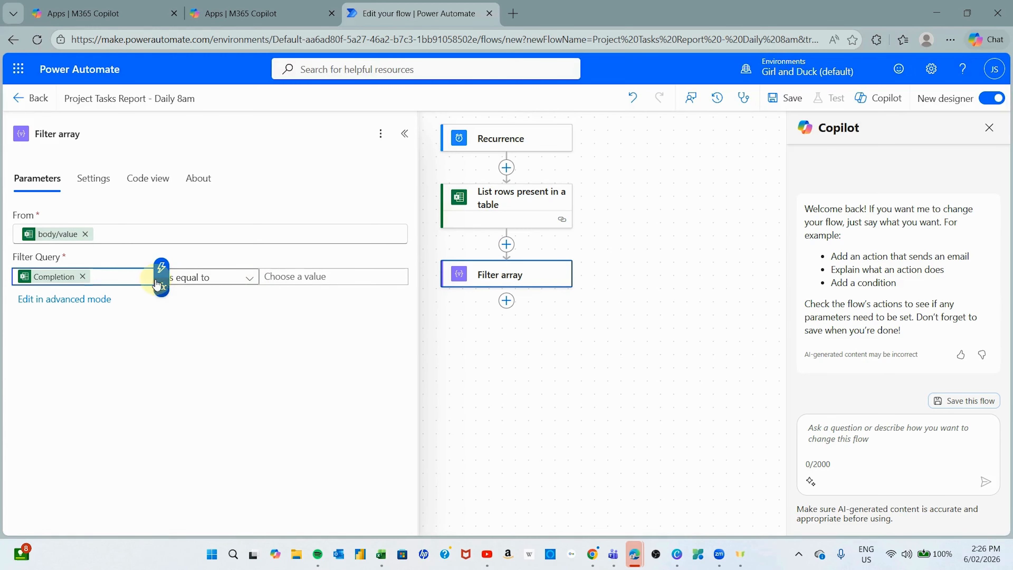
- Complete the condition as 'is equal to' Overdue
{"action": "left_click", "coordinate": [248, 278]}
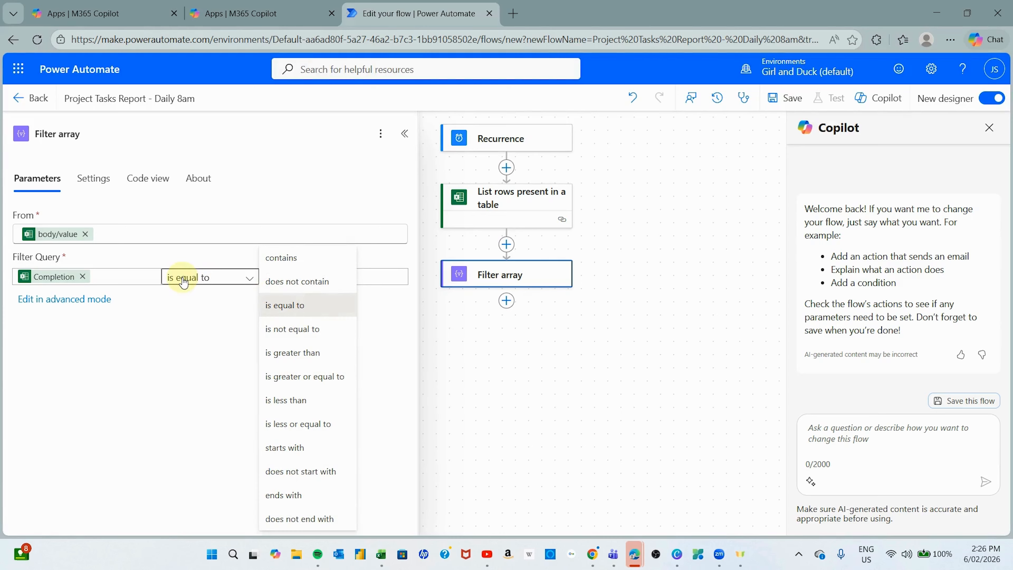
{"action": "left_click", "coordinate": [364, 279]}
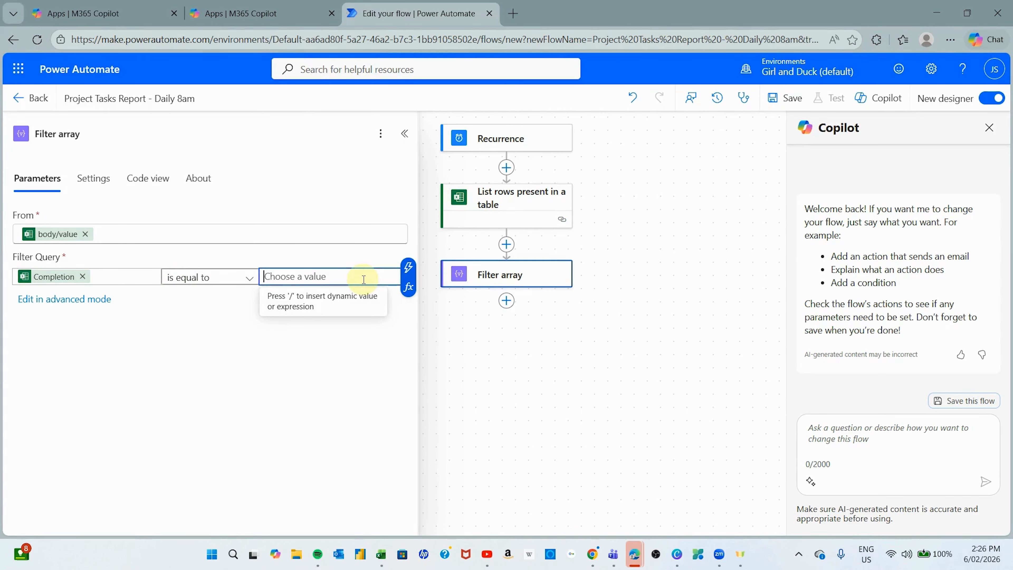
{"action": "type", "text": "Overdue"}
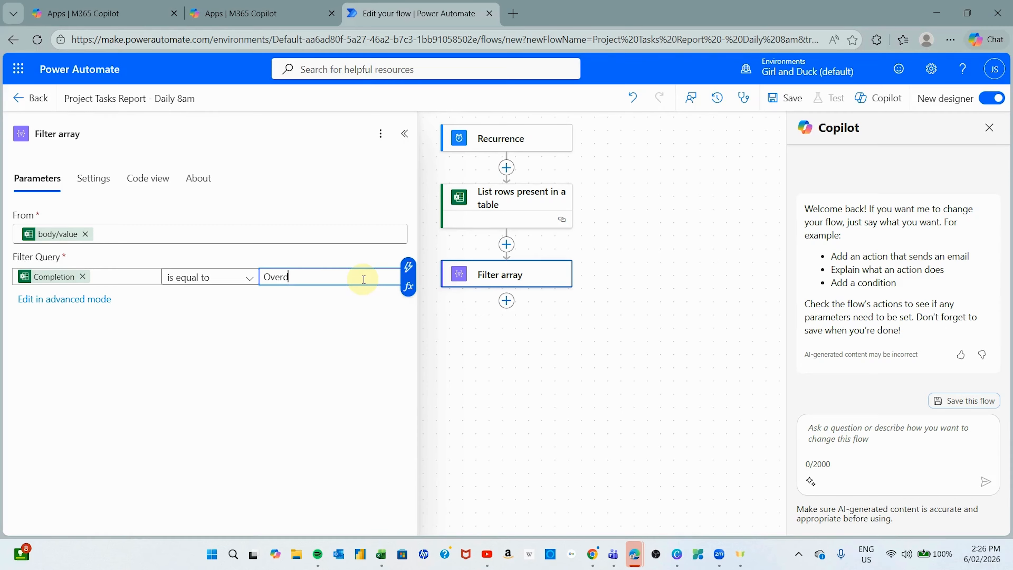
{"action": "left_click", "coordinate": [259, 341]}
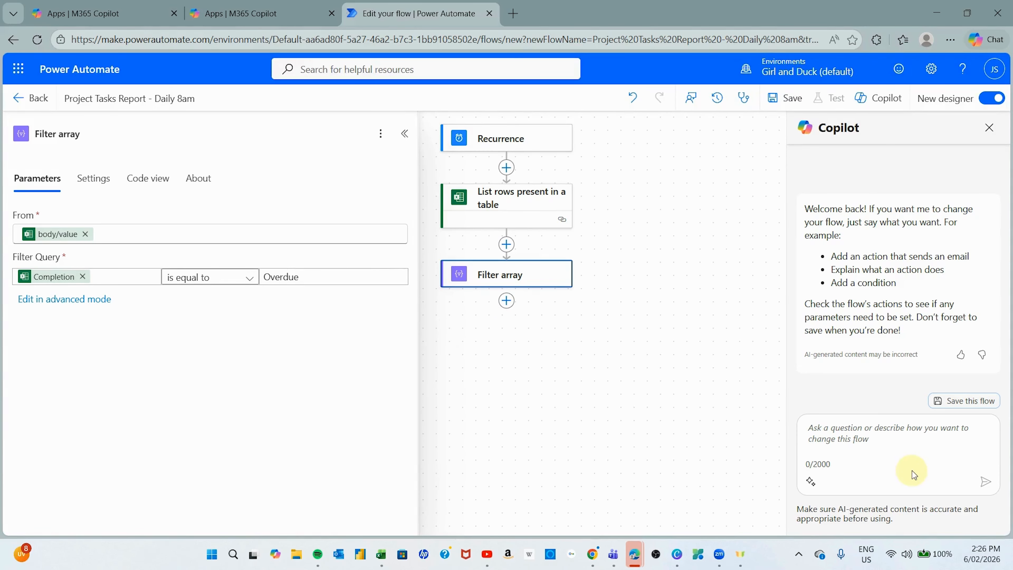
{"action": "left_click", "coordinate": [867, 496]}
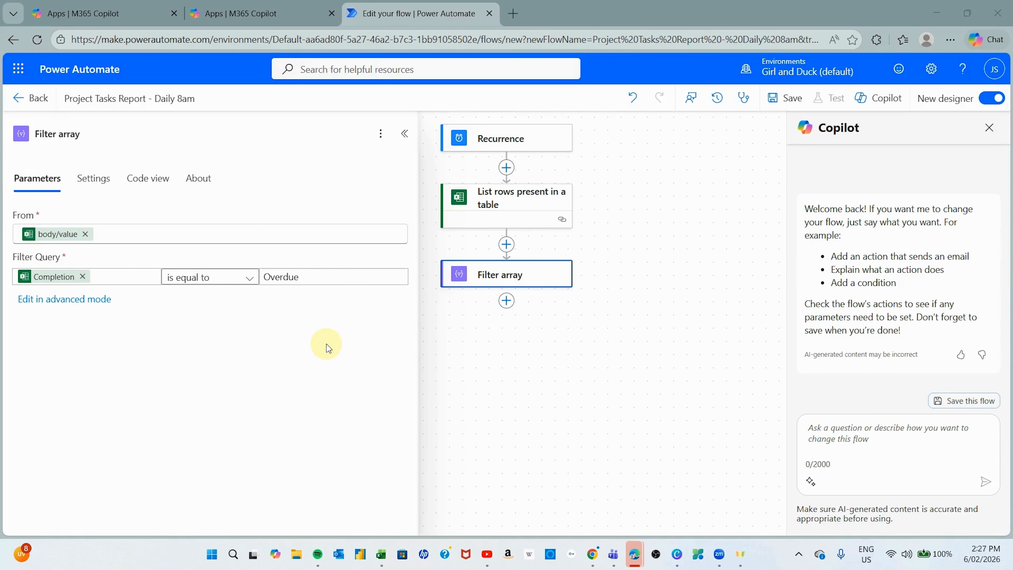
- Insert a Create HTML table action after Filter array, found by searching 'create'
{"action": "left_click", "coordinate": [507, 301]}
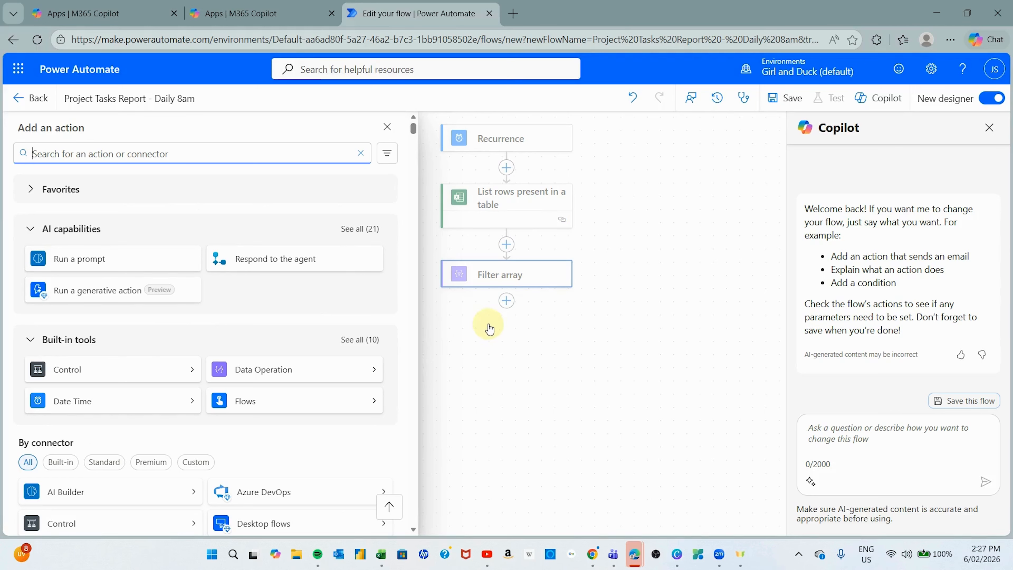
{"action": "left_click", "coordinate": [159, 153]}
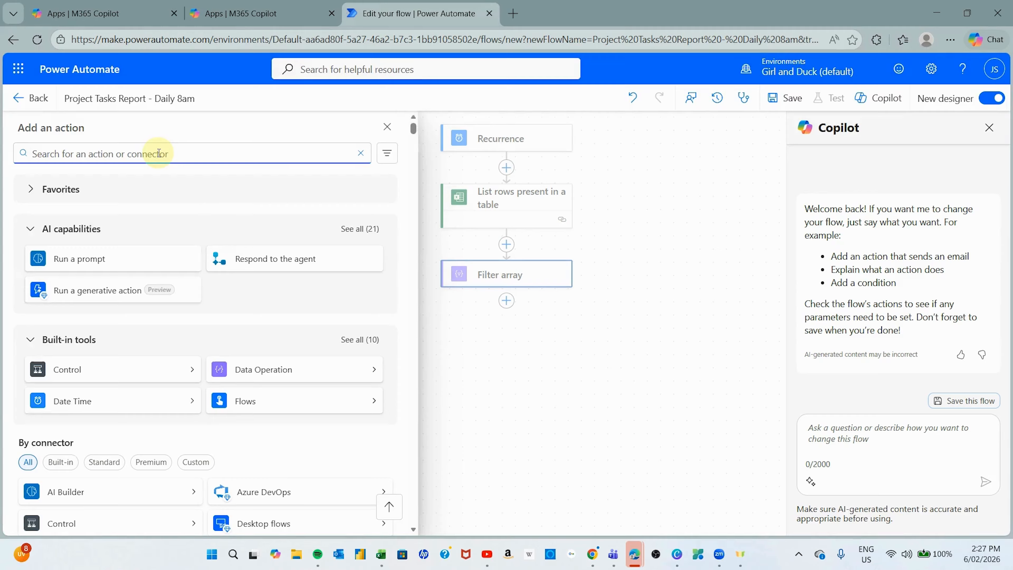
{"action": "type", "text": "create html table"}
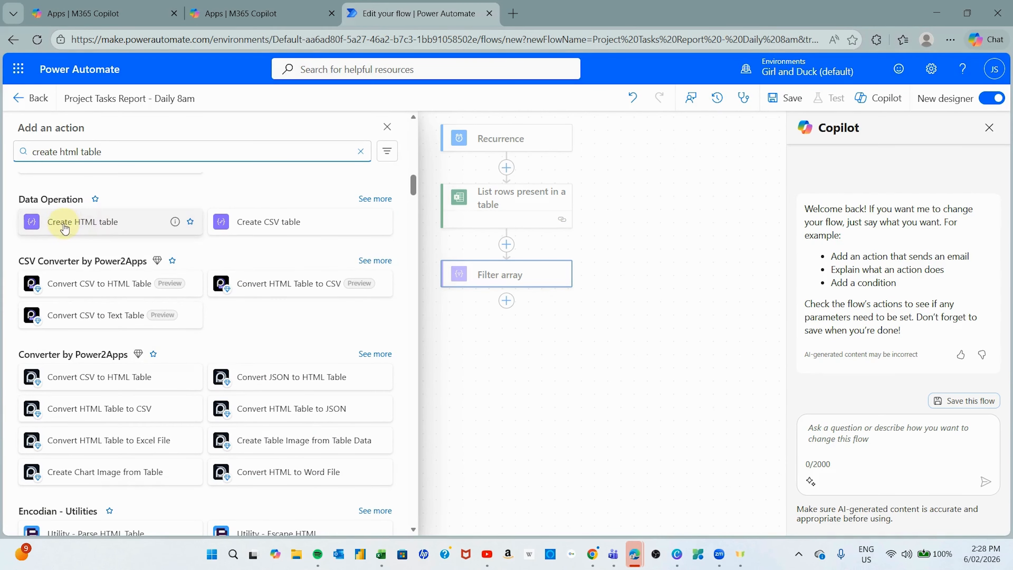
{"action": "left_click", "coordinate": [106, 223]}
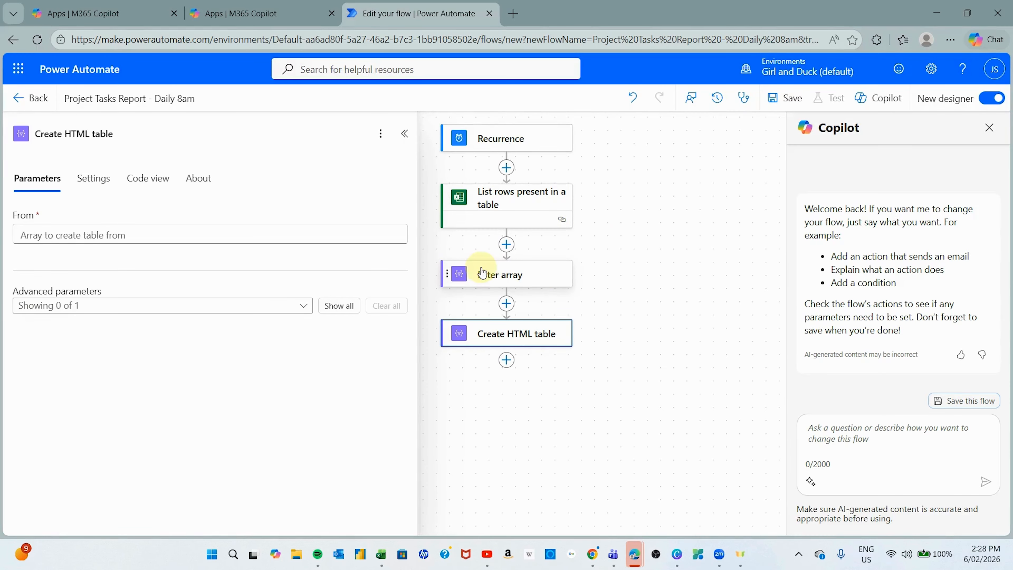
- Set the Create HTML table From input to Filter array's Body dynamic value
{"action": "left_click", "coordinate": [88, 235]}
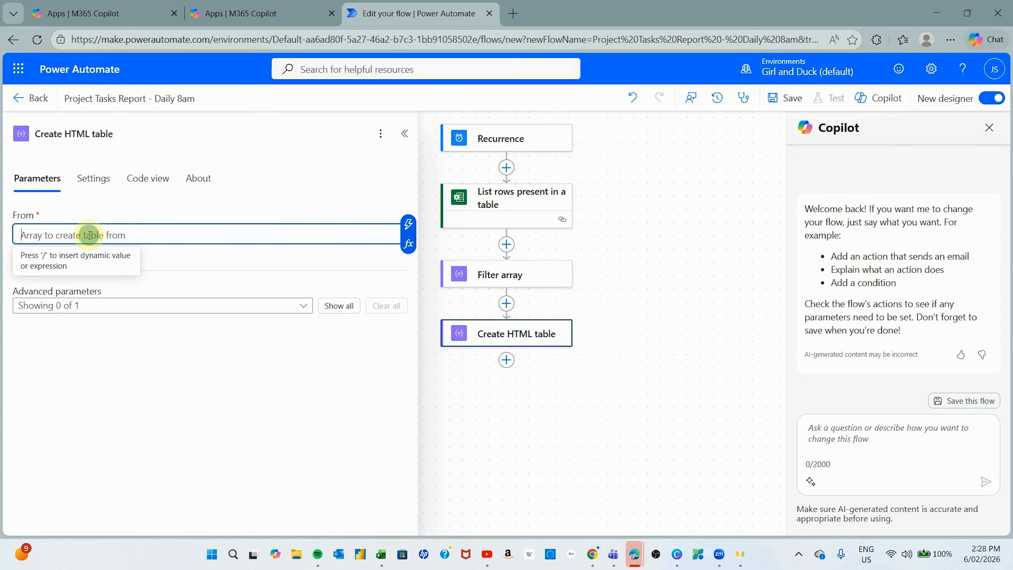
{"action": "type", "text": "/"}
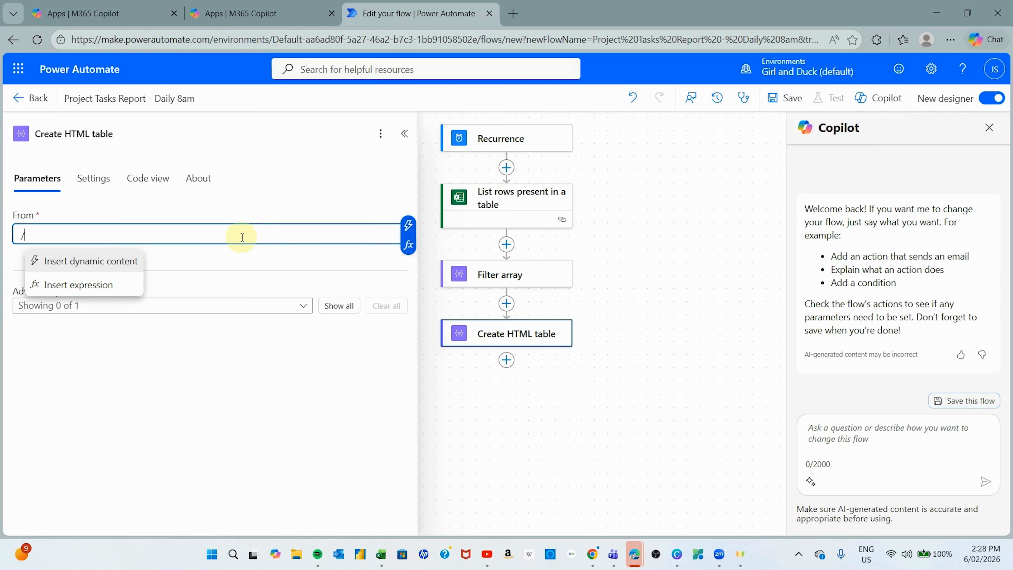
{"action": "left_click", "coordinate": [108, 261]}
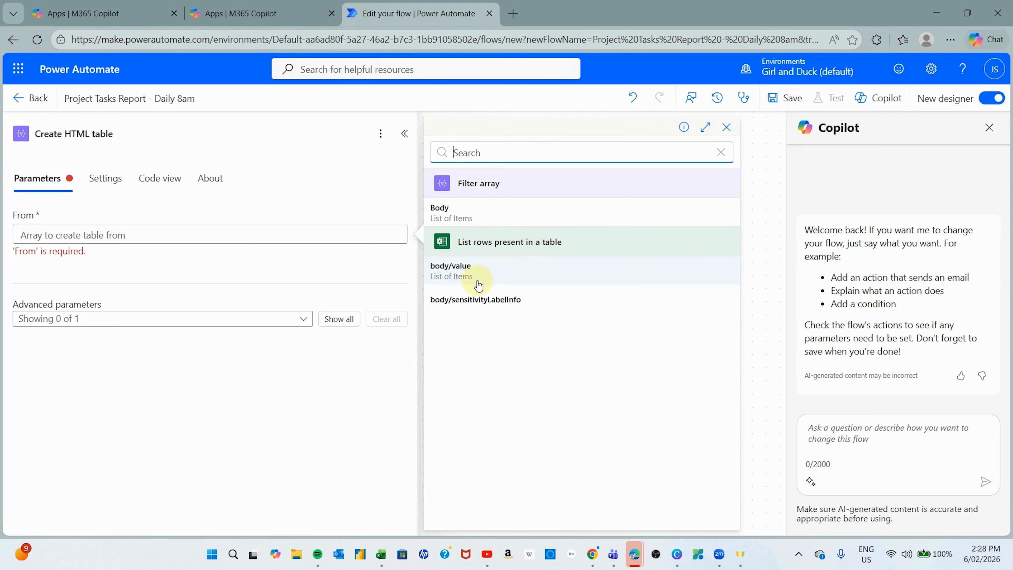
{"action": "left_click", "coordinate": [457, 217]}
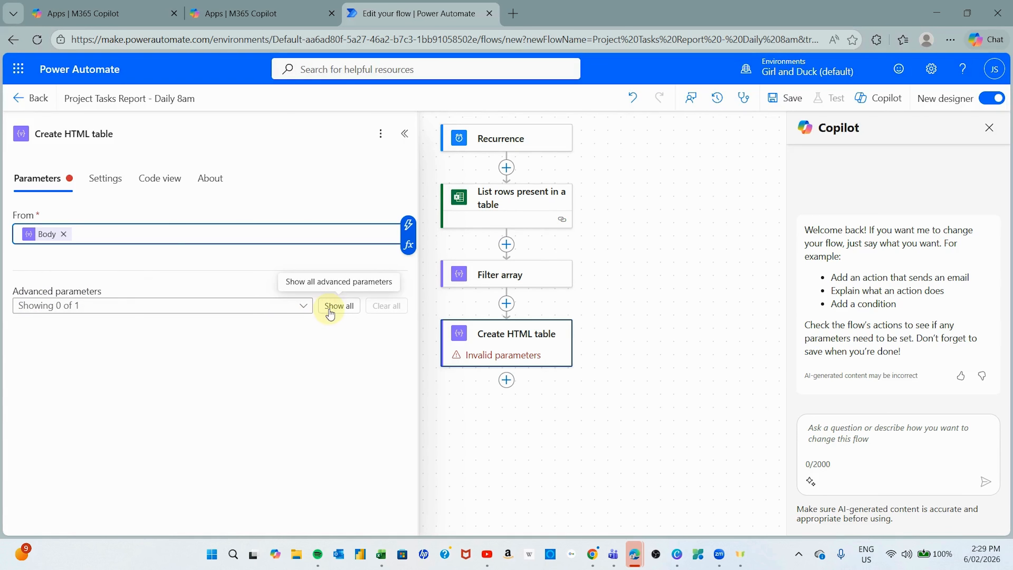
- Show the table's Columns setting, briefly try Custom, and leave it on Automatic
{"action": "left_click", "coordinate": [339, 306]}
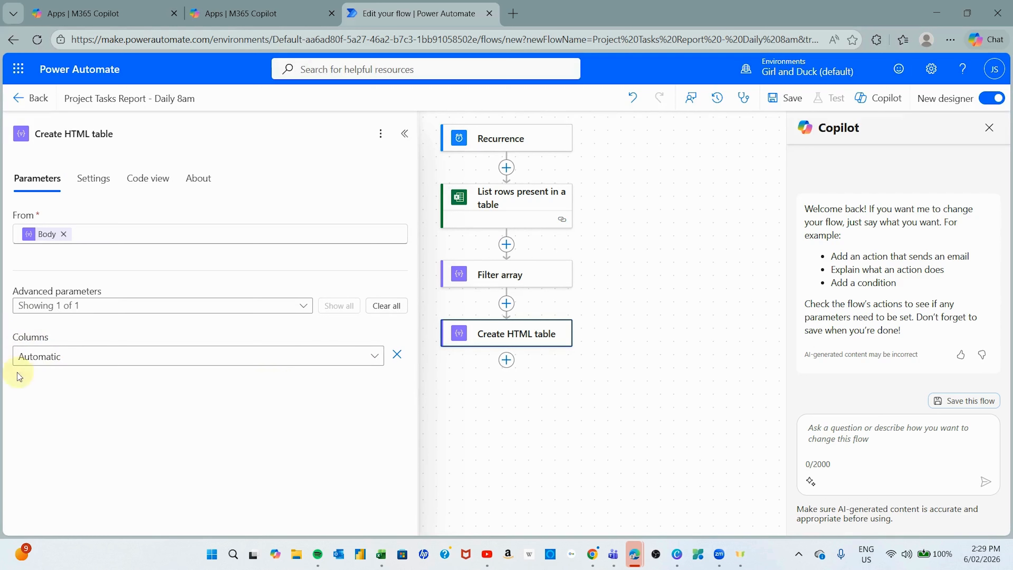
{"action": "left_click", "coordinate": [374, 355]}
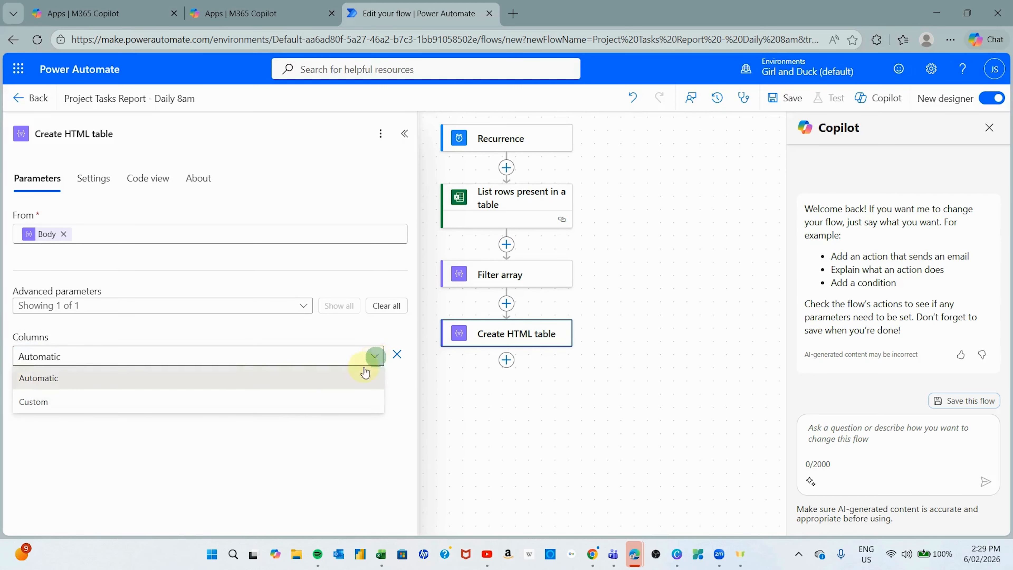
{"action": "left_click", "coordinate": [49, 401]}
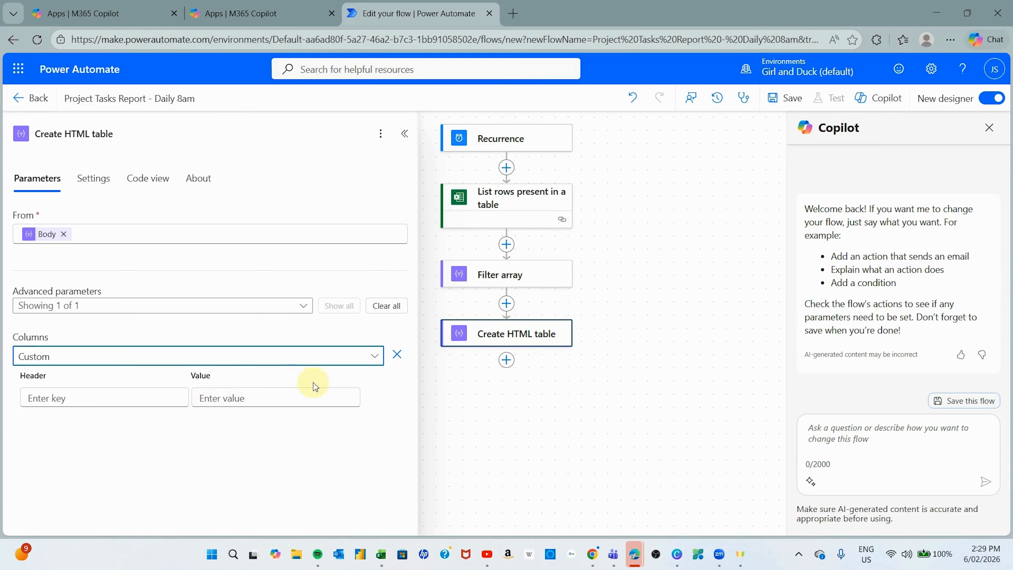
{"action": "left_click", "coordinate": [377, 358]}
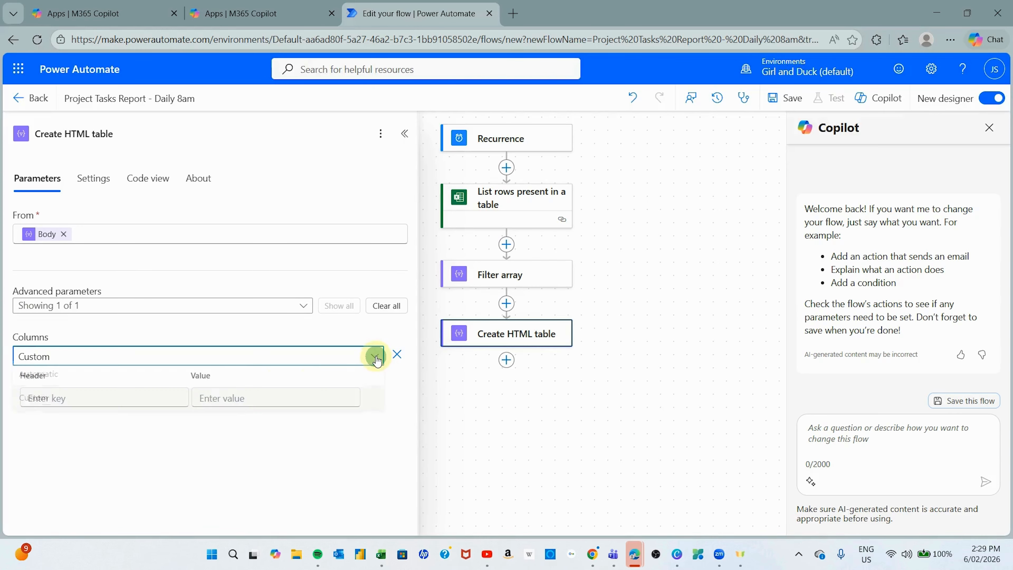
{"action": "left_click", "coordinate": [52, 377]}
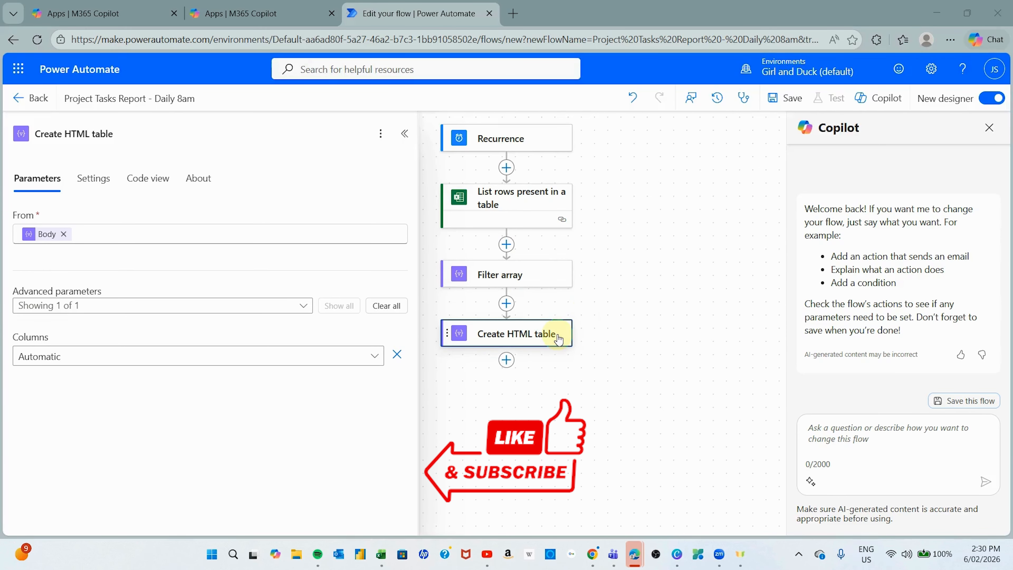
{"action": "left_click", "coordinate": [507, 362]}
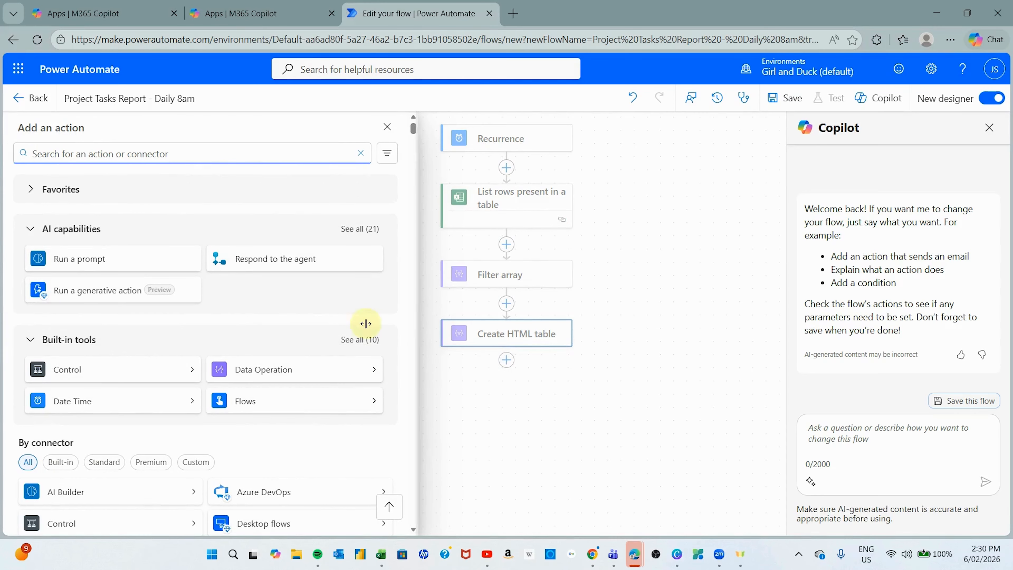
- Add the Office 365 Outlook Send an email (V2) action via an 'email' search
{"action": "left_click", "coordinate": [122, 156]}
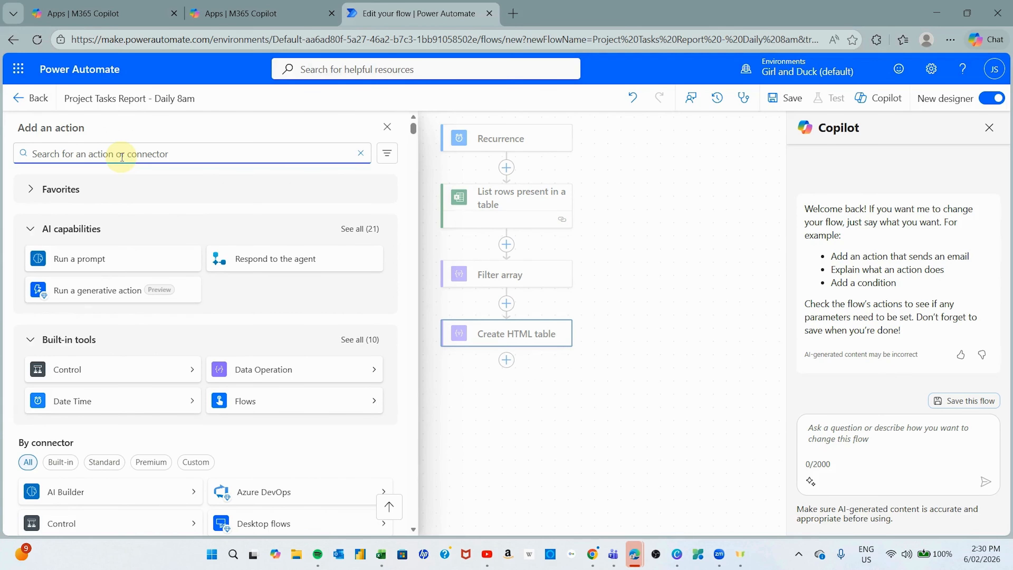
{"action": "type", "text": "email"}
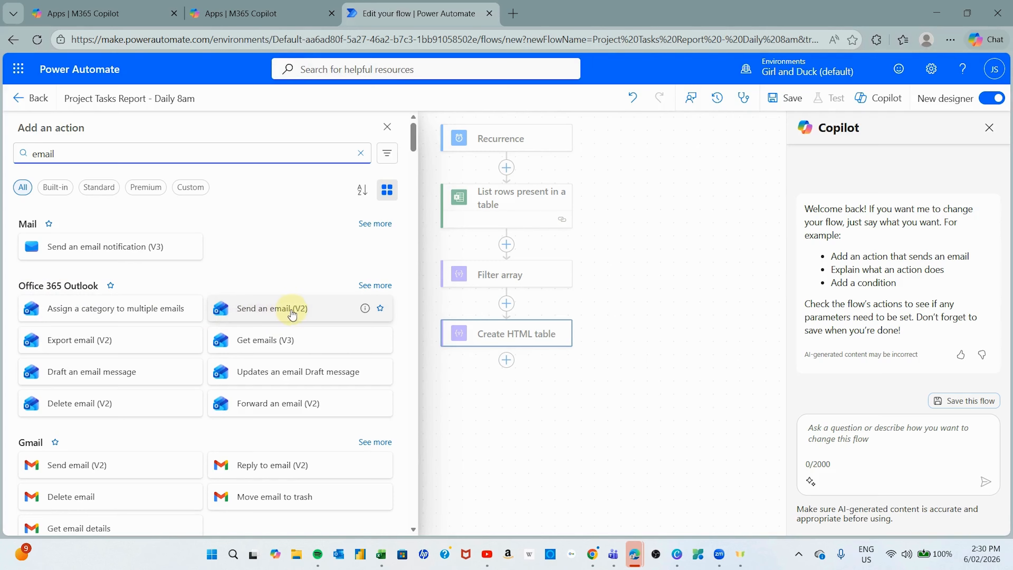
{"action": "left_click", "coordinate": [317, 312]}
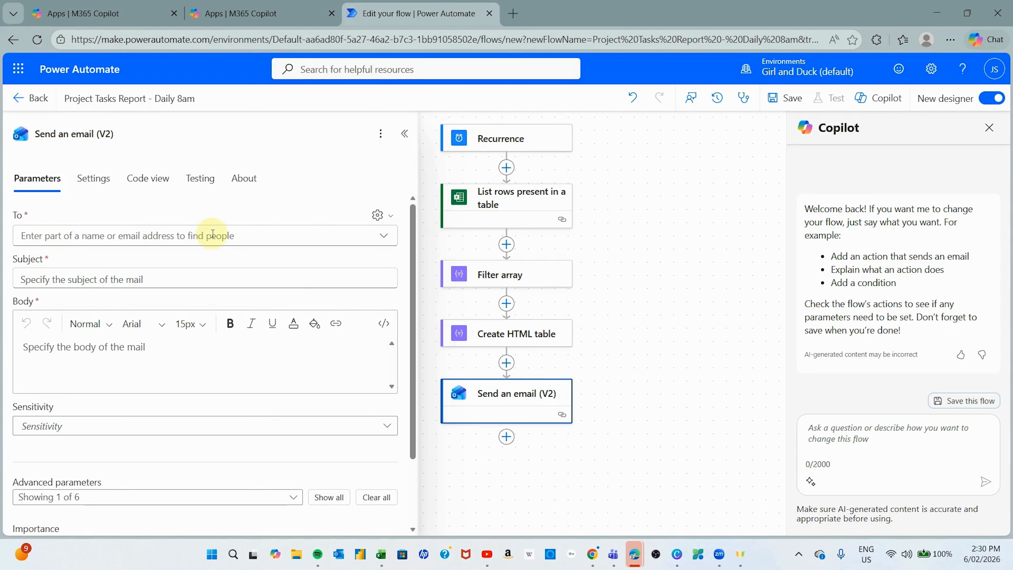
- Enter the recipient's e-mail address in To and start the subject 'Tasks Overdue Report'
{"action": "left_click", "coordinate": [179, 238]}
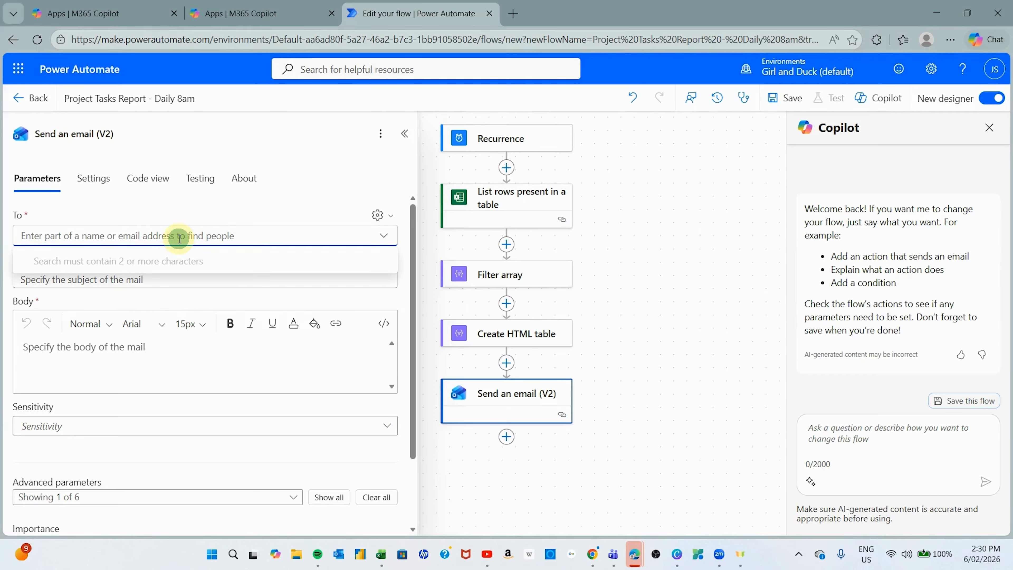
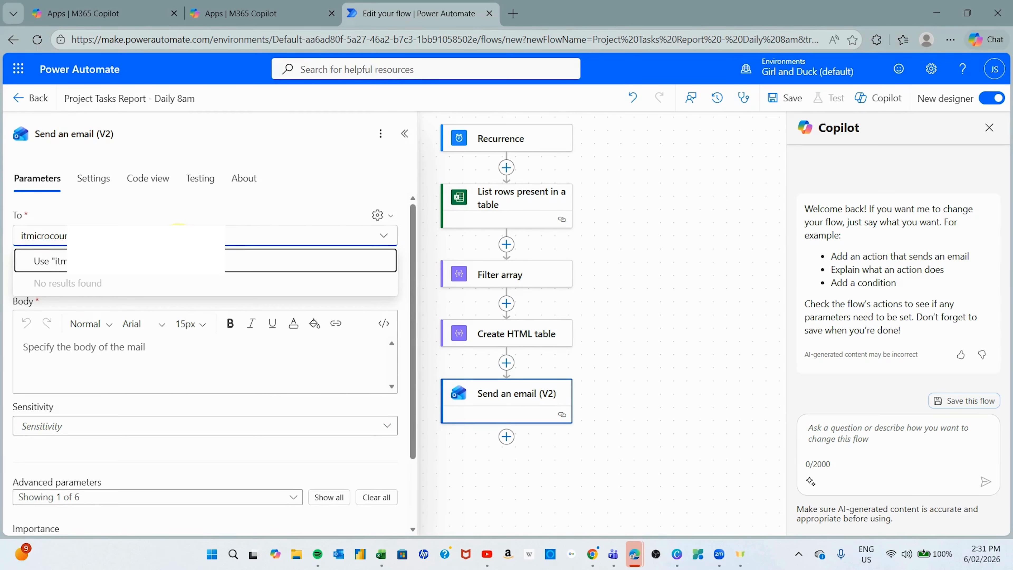
{"action": "left_click", "coordinate": [175, 260]}
{"action": "left_click", "coordinate": [157, 305]}
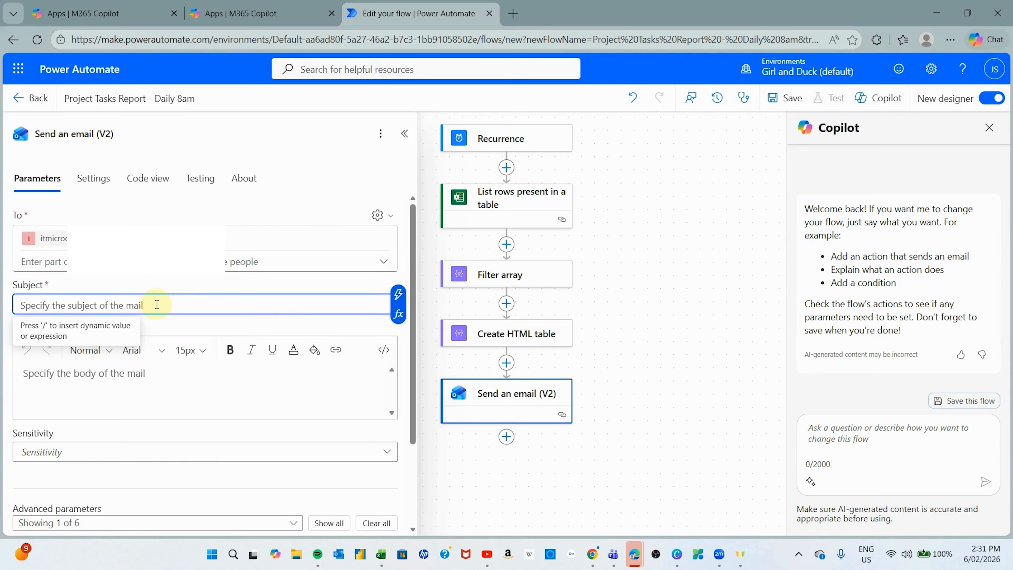
{"action": "type", "text": "Tasks"}
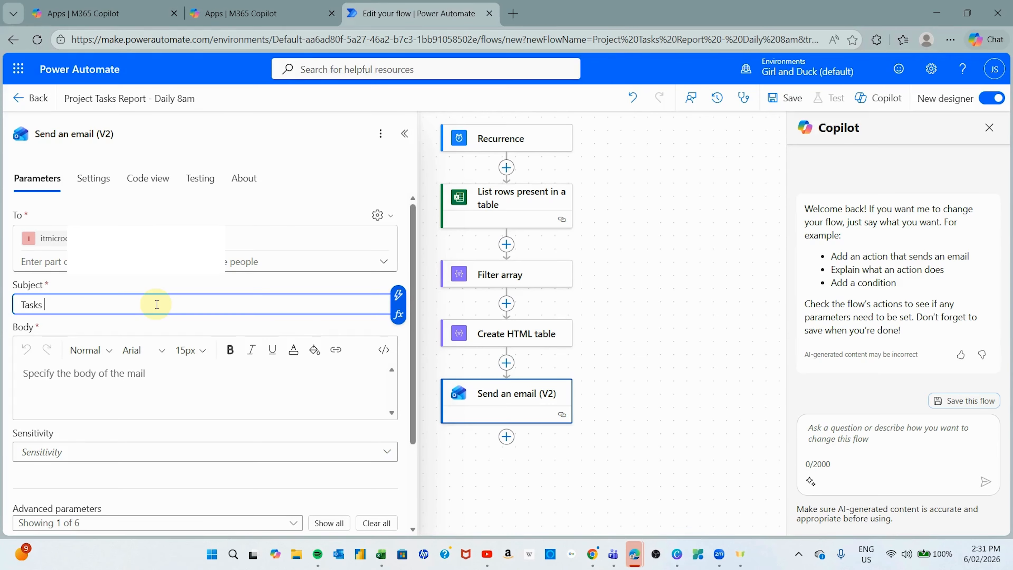
{"action": "type", "text": " Overdue Report"}
{"action": "scroll", "coordinate": [156, 304], "scroll_direction": "down", "scroll_amount": 2}
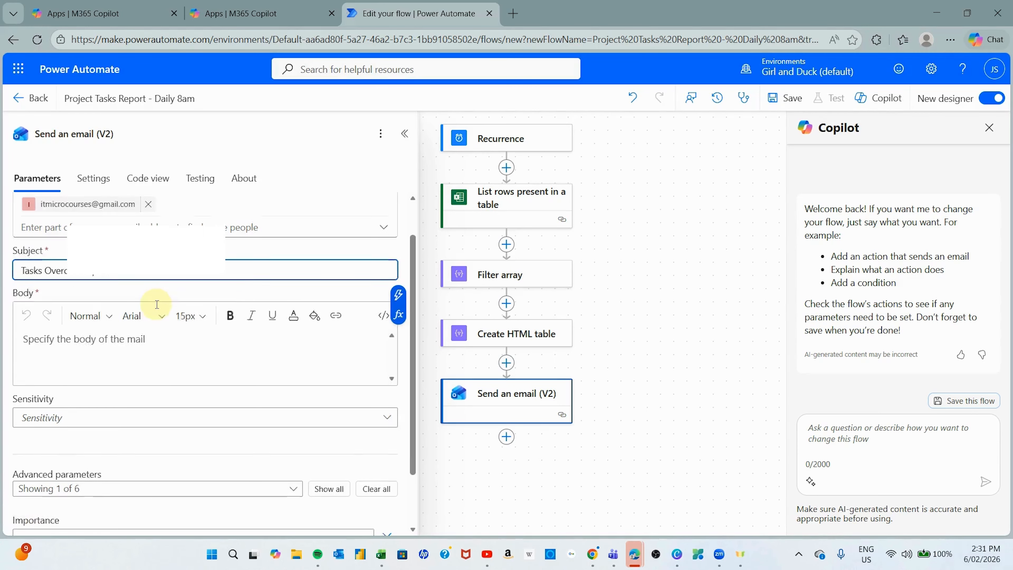
- Begin the email body with 'Hello' and the line 'Here are the overdue items'
{"action": "left_click", "coordinate": [83, 309]}
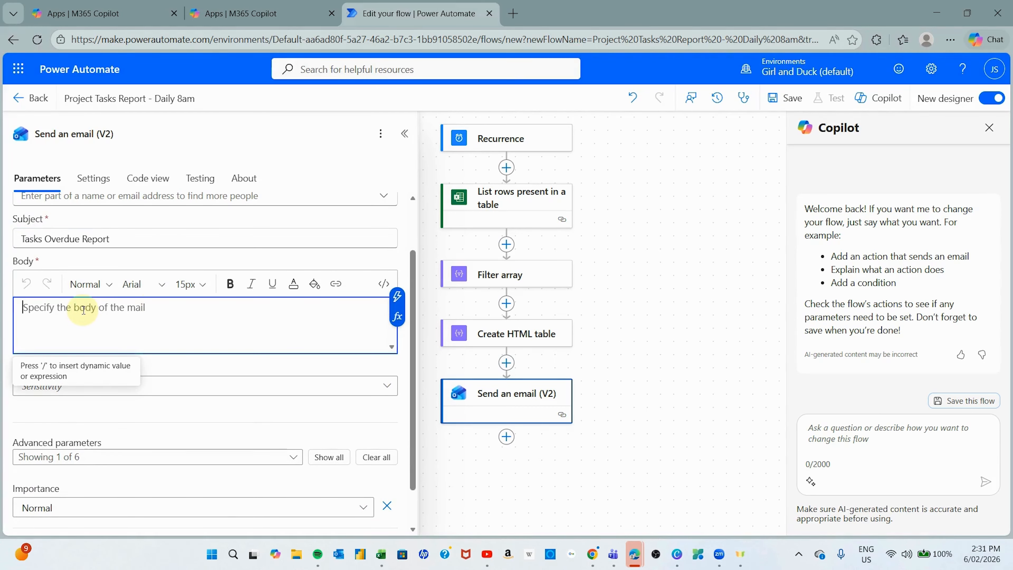
{"action": "type", "text": "He"}
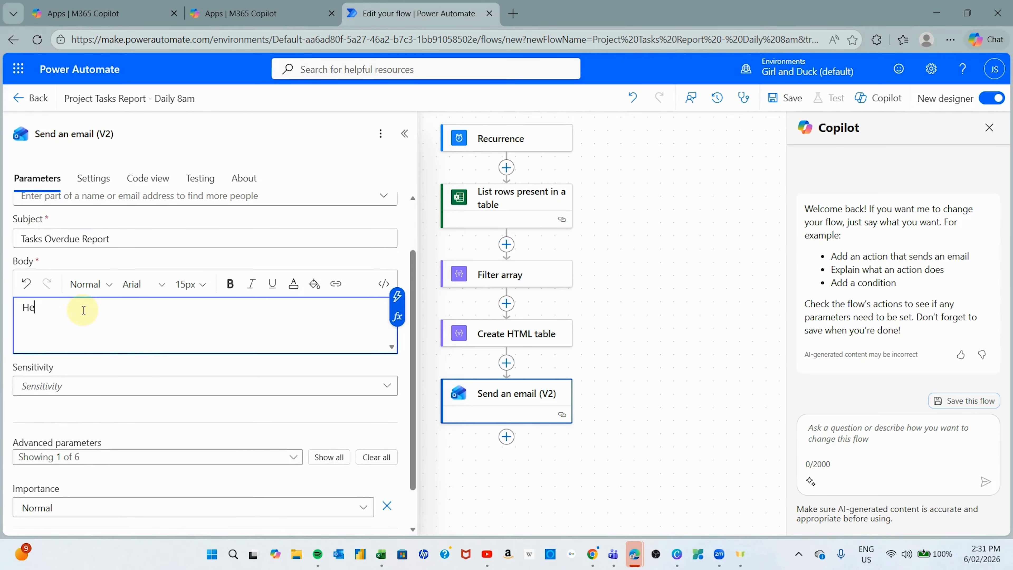
{"action": "type", "text": "llo"}
{"action": "key", "text": "Return"}
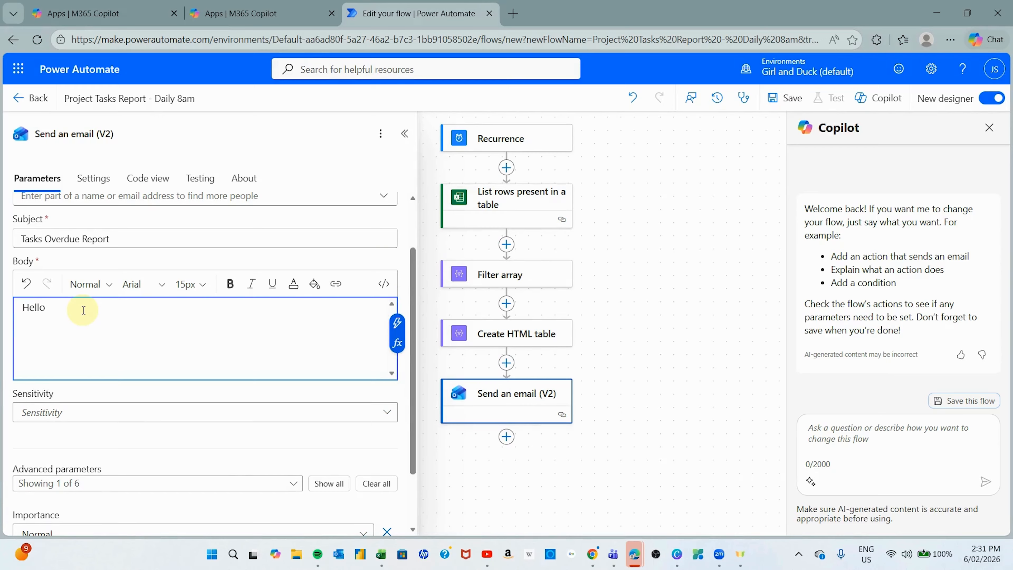
{"action": "type", "text": "Here are the overdue items from the big project:"}
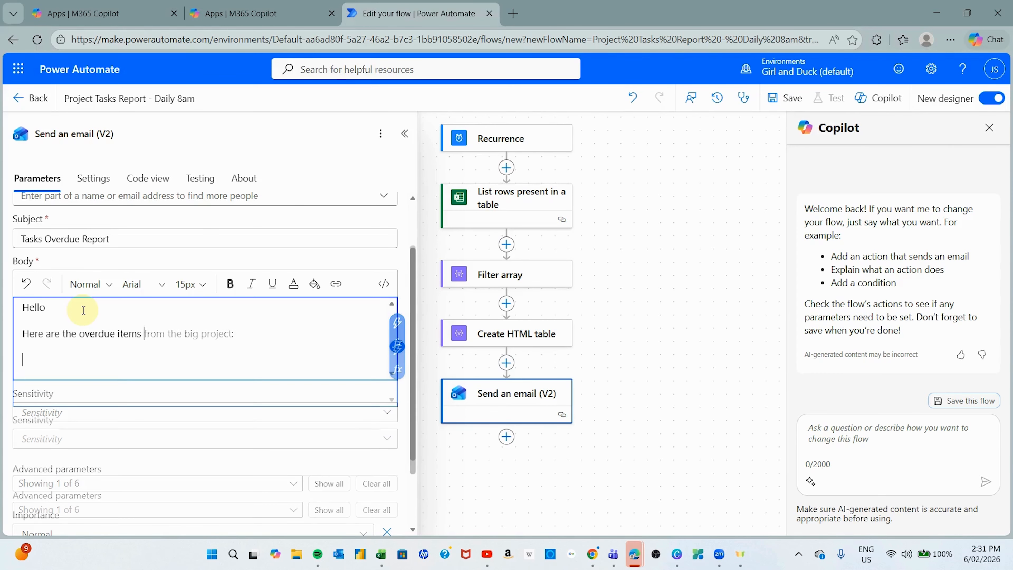
{"action": "key", "text": "Tab"}
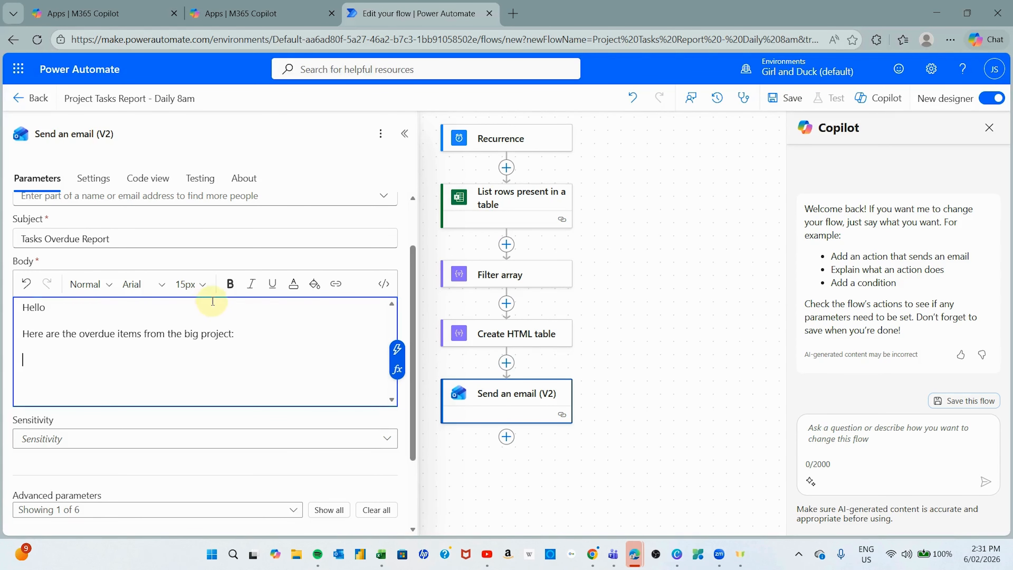
- Insert the Create HTML table Output, then sign off with 'Cheers' and 'Yours truly'
{"action": "left_click", "coordinate": [397, 351]}
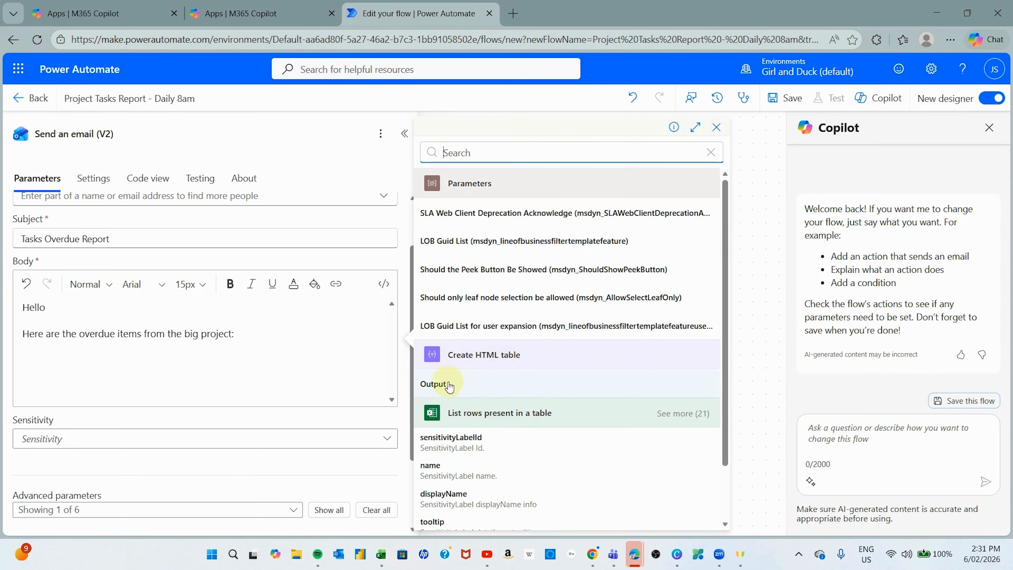
{"action": "left_click", "coordinate": [438, 382]}
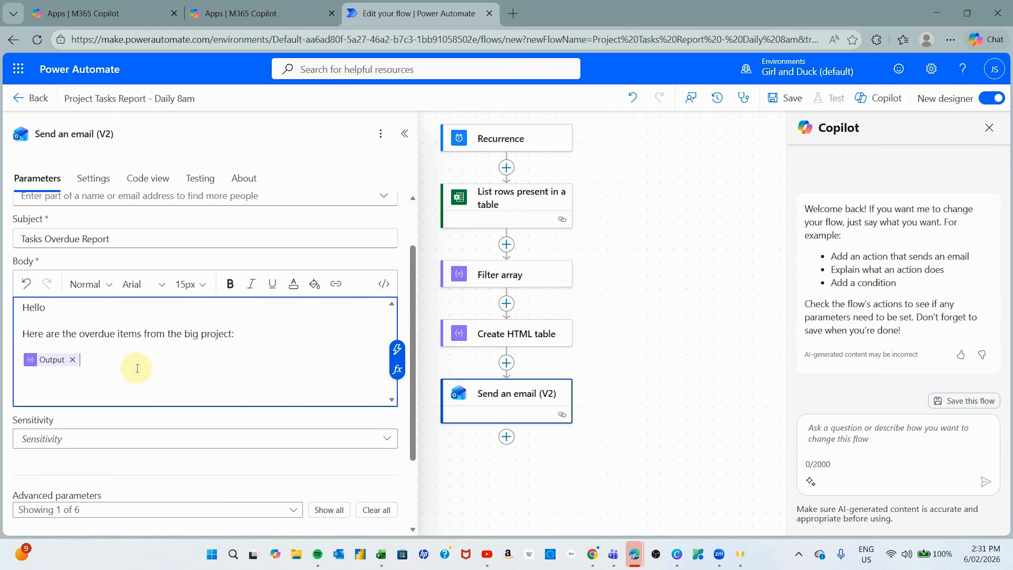
{"action": "key", "text": "Return"}
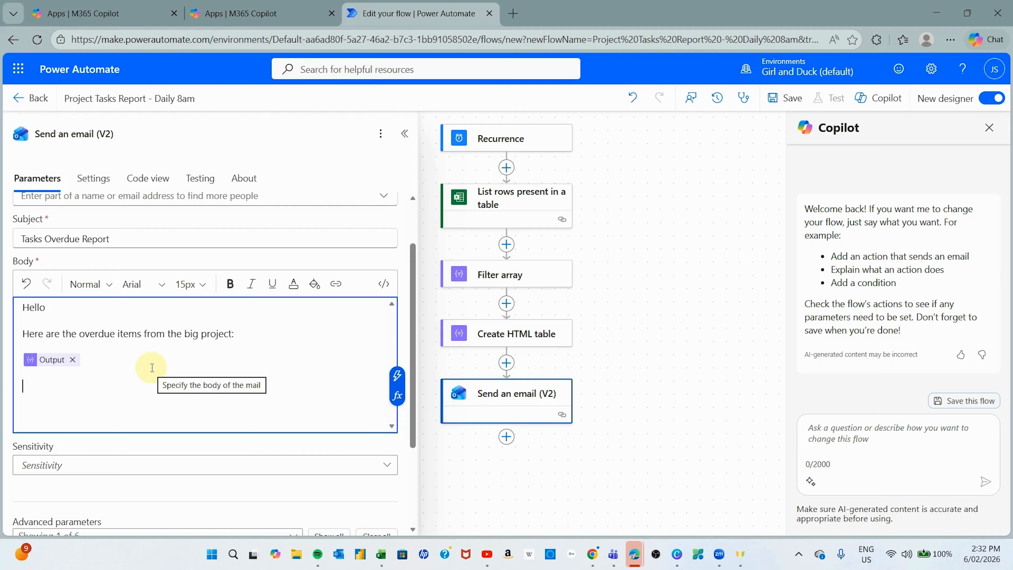
{"action": "type", "text": "Cheers"}
{"action": "key", "text": "Return"}
{"action": "type", "text": "Yours truly"}
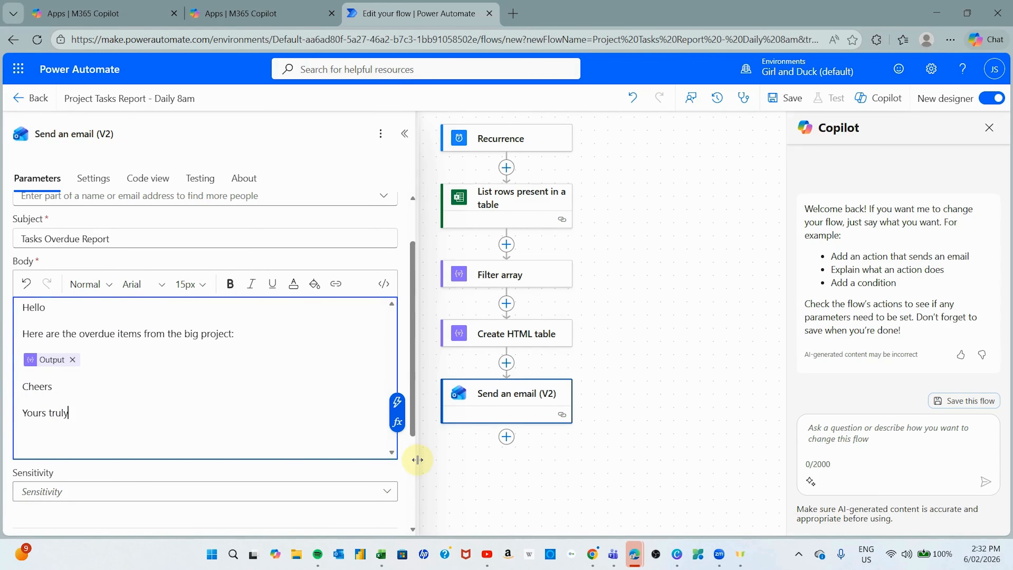
- Try the CC, BCC and Reply To fields, remove them all, and save the flow
{"action": "scroll", "coordinate": [403, 459], "scroll_direction": "down", "scroll_amount": 4}
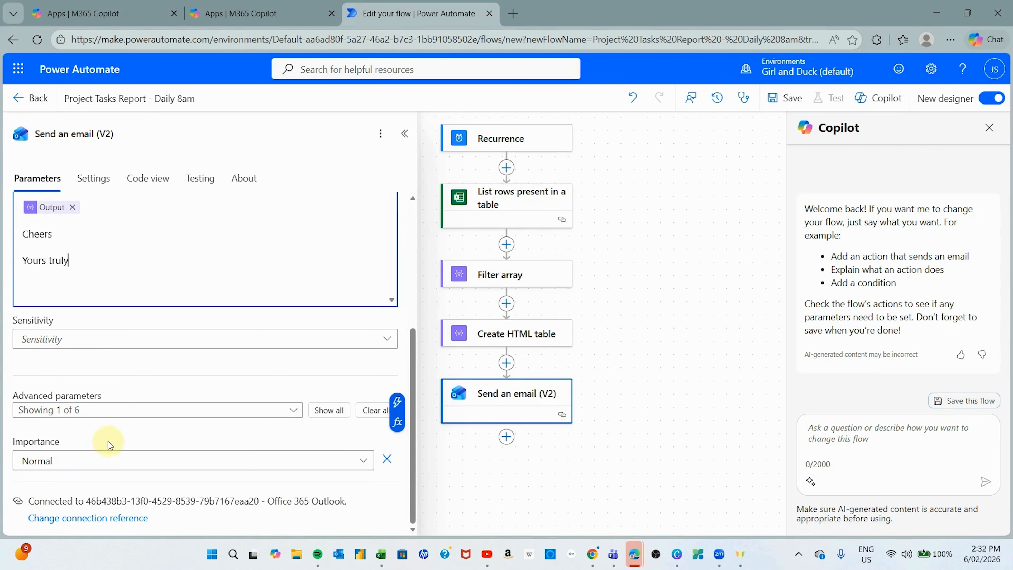
{"action": "left_click", "coordinate": [291, 415]}
{"action": "left_click", "coordinate": [100, 318]}
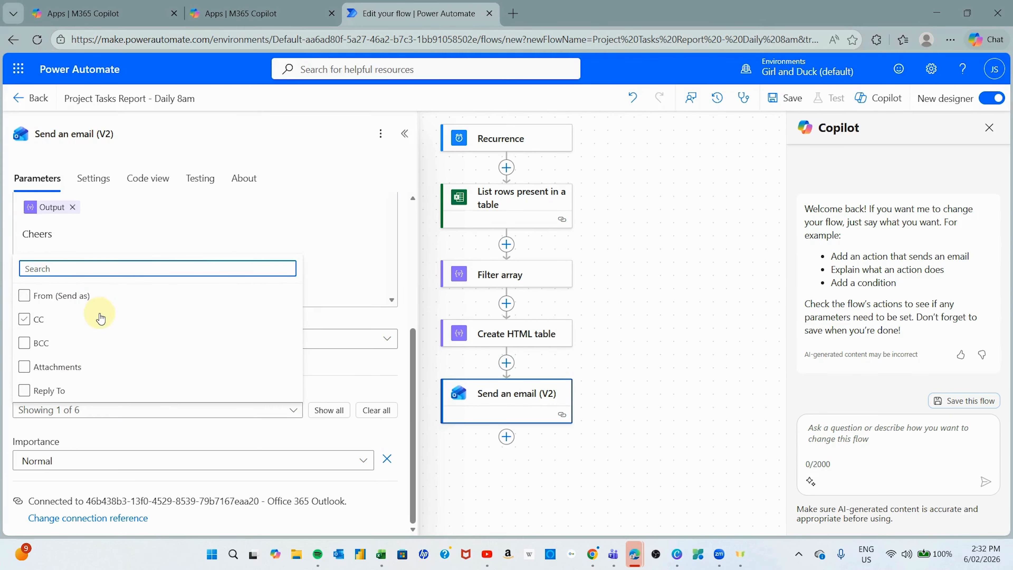
{"action": "left_click", "coordinate": [101, 318]}
{"action": "left_click", "coordinate": [98, 342]}
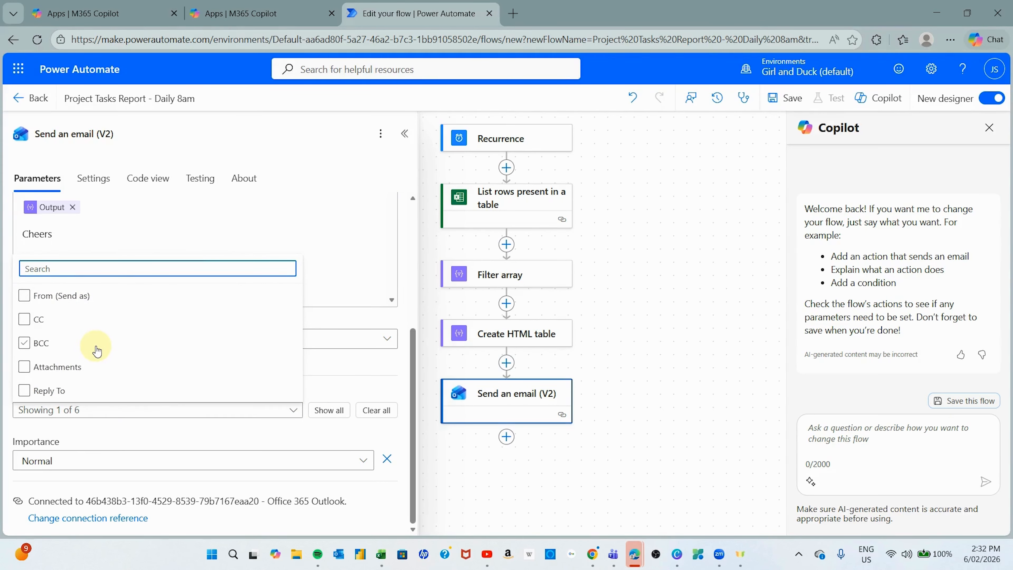
{"action": "left_click", "coordinate": [63, 394]}
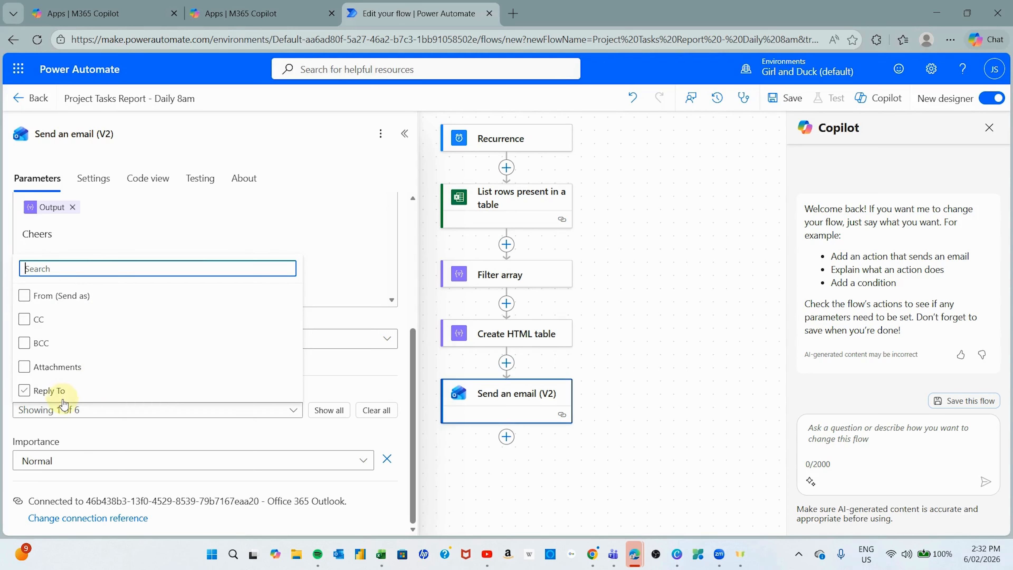
{"action": "left_click", "coordinate": [177, 345]}
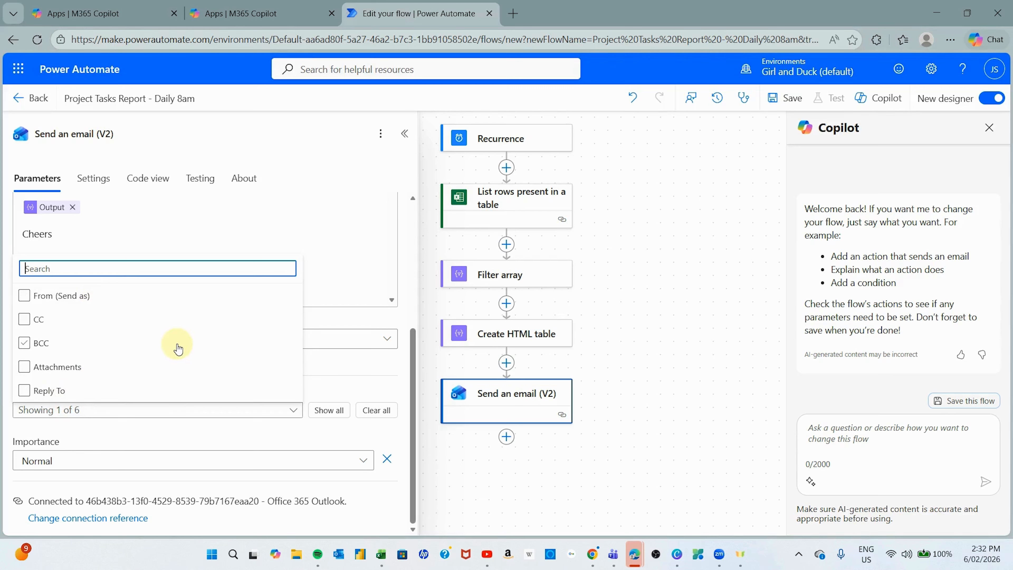
{"action": "left_click", "coordinate": [163, 344]}
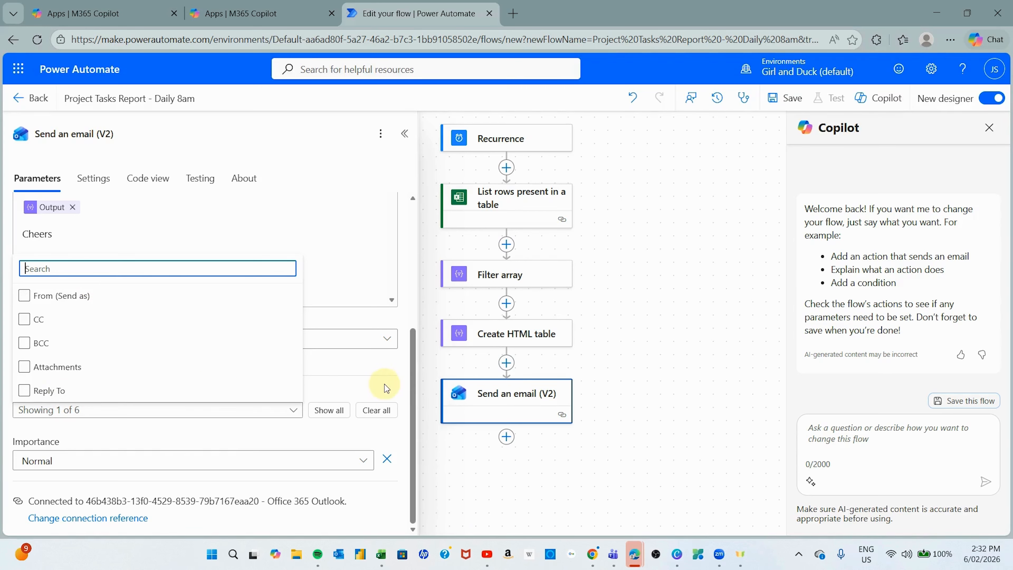
{"action": "left_click", "coordinate": [397, 389]}
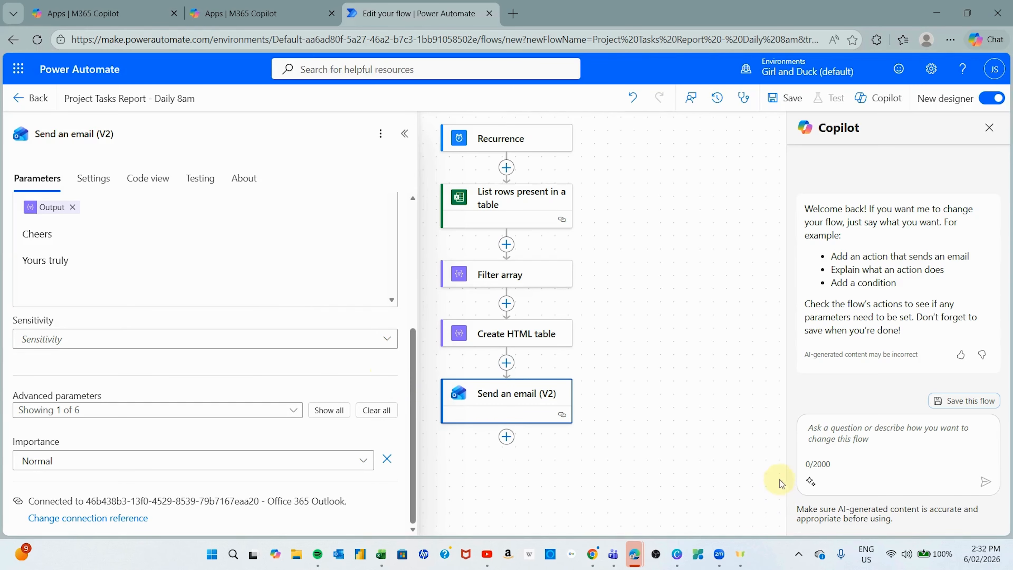
{"action": "scroll", "coordinate": [642, 243], "scroll_direction": "up", "scroll_amount": 1}
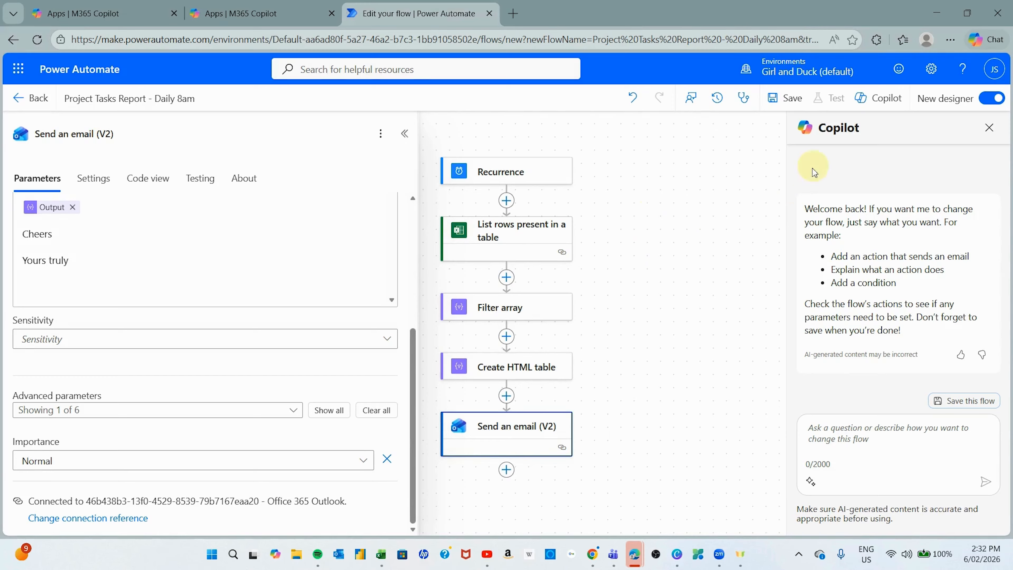
{"action": "left_click", "coordinate": [778, 102]}
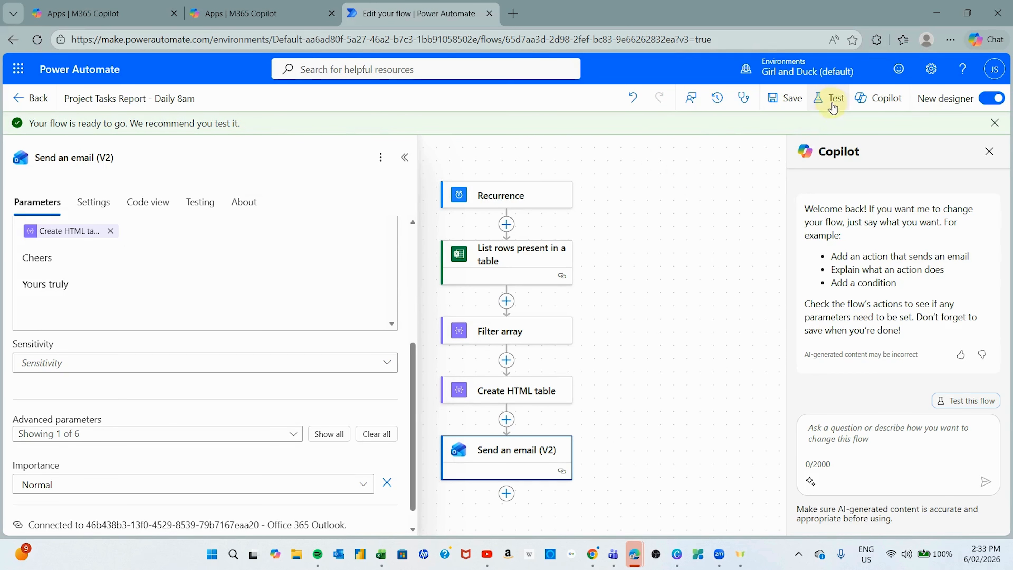
- Run a manual test of the flow and confirm every step succeeds
{"action": "left_click", "coordinate": [820, 101]}
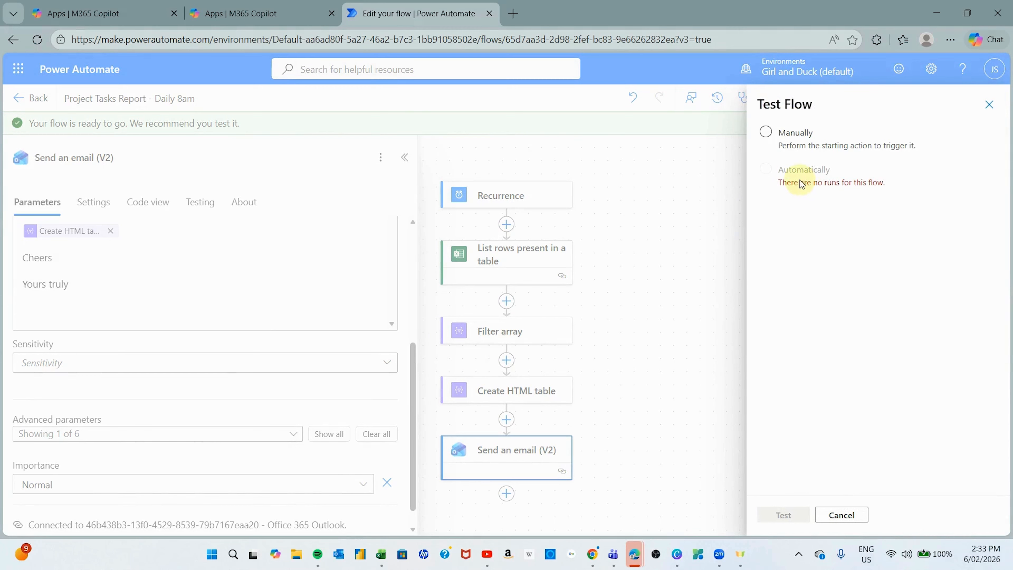
{"action": "left_click", "coordinate": [770, 135]}
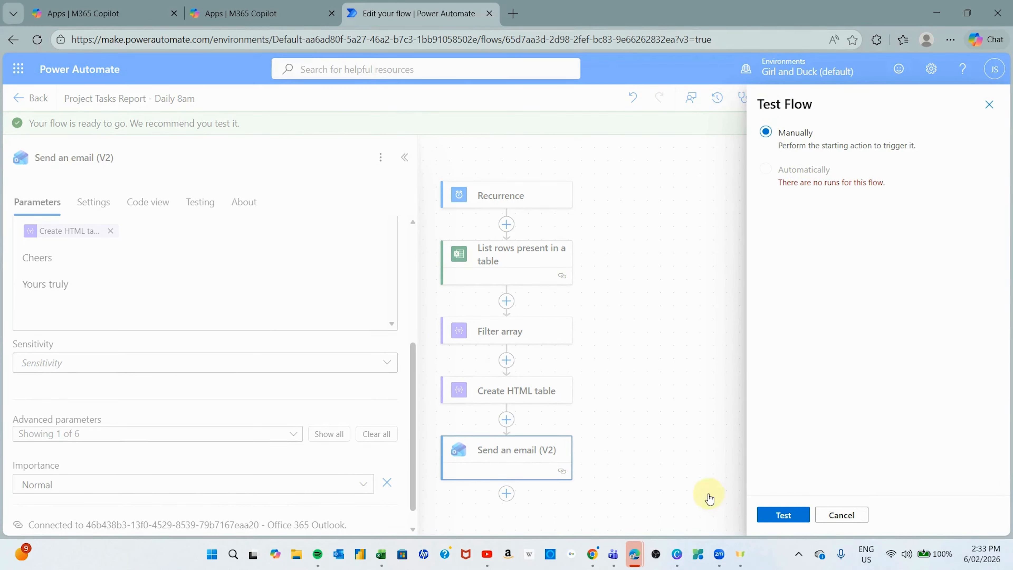
{"action": "left_click", "coordinate": [783, 515]}
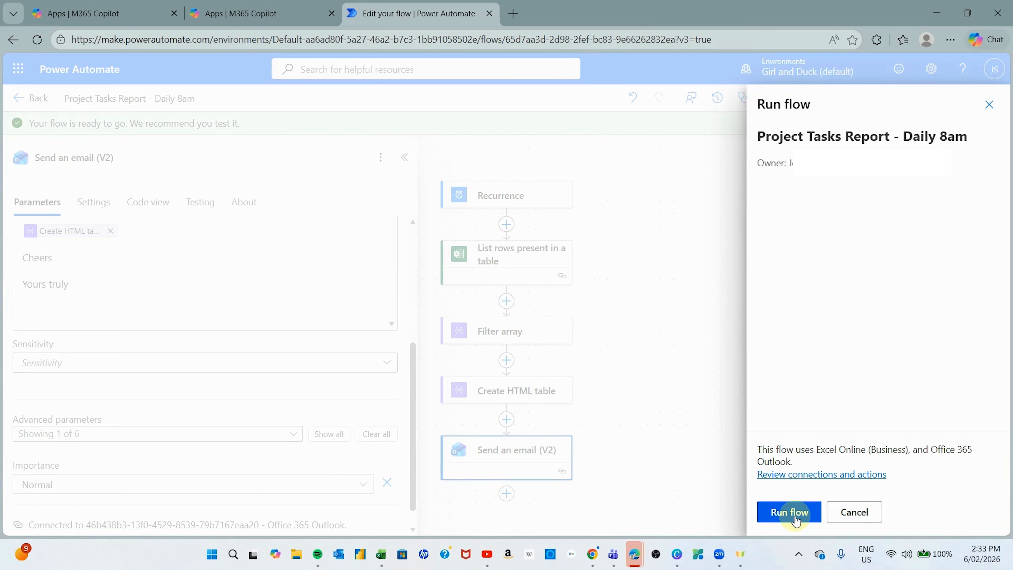
{"action": "left_click", "coordinate": [790, 513]}
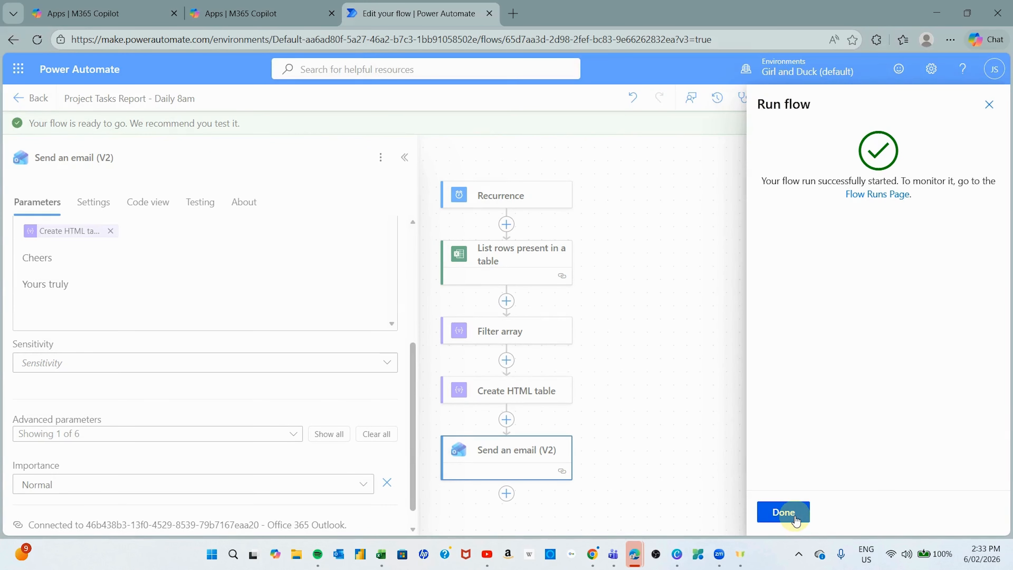
{"action": "left_click", "coordinate": [784, 513]}
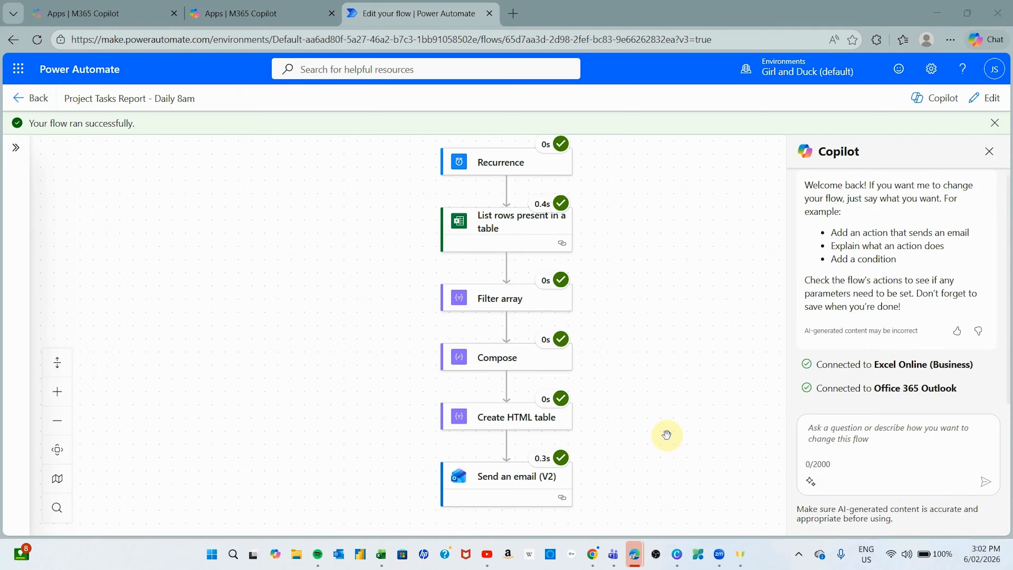
{"action": "mouse_move", "coordinate": [593, 561]}
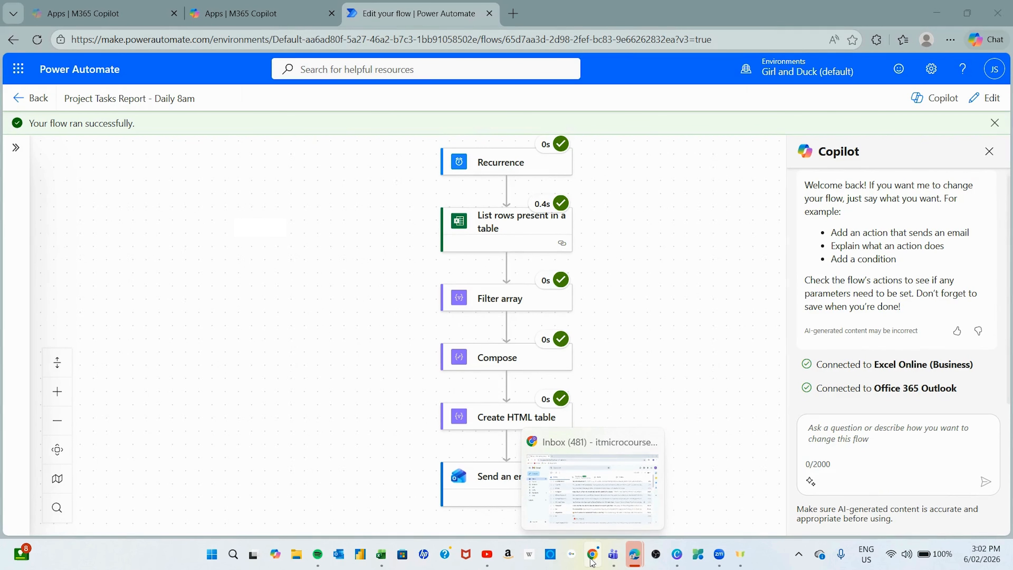
{"action": "left_click", "coordinate": [592, 560]}
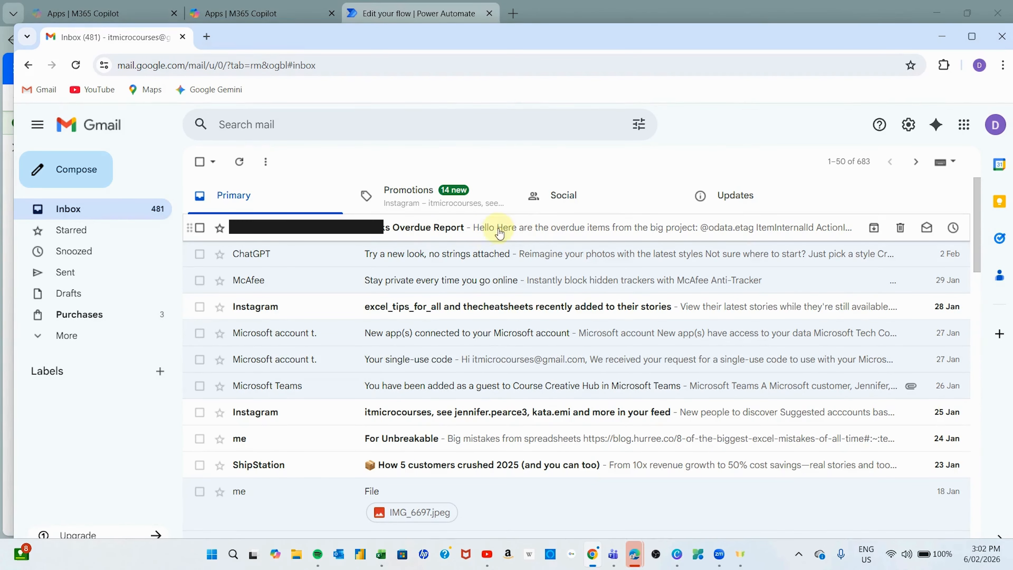
{"action": "left_click", "coordinate": [531, 230]}
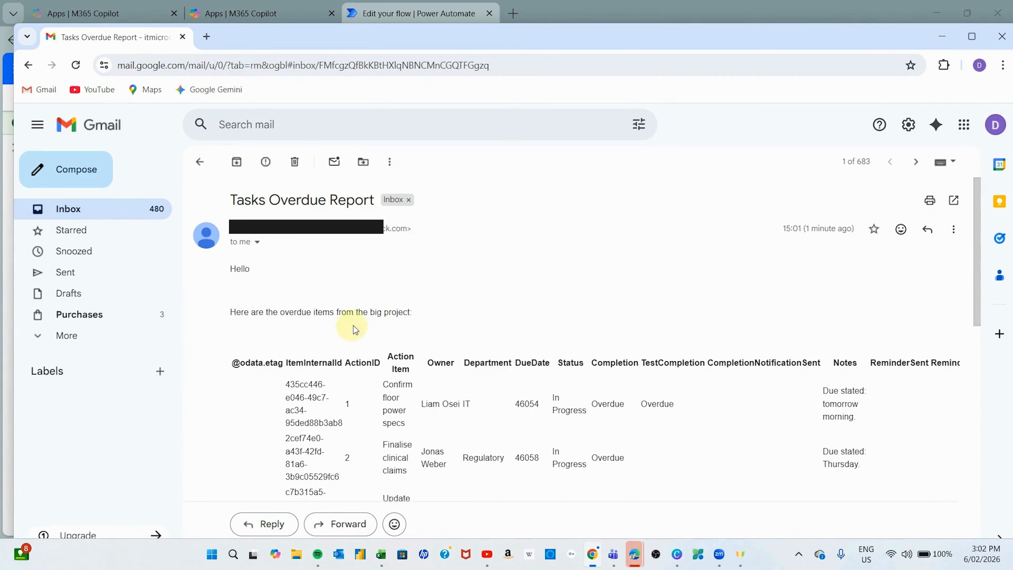
{"action": "scroll", "coordinate": [508, 297], "scroll_direction": "down", "scroll_amount": 3}
{"action": "scroll", "coordinate": [461, 296], "scroll_direction": "down", "scroll_amount": 6}
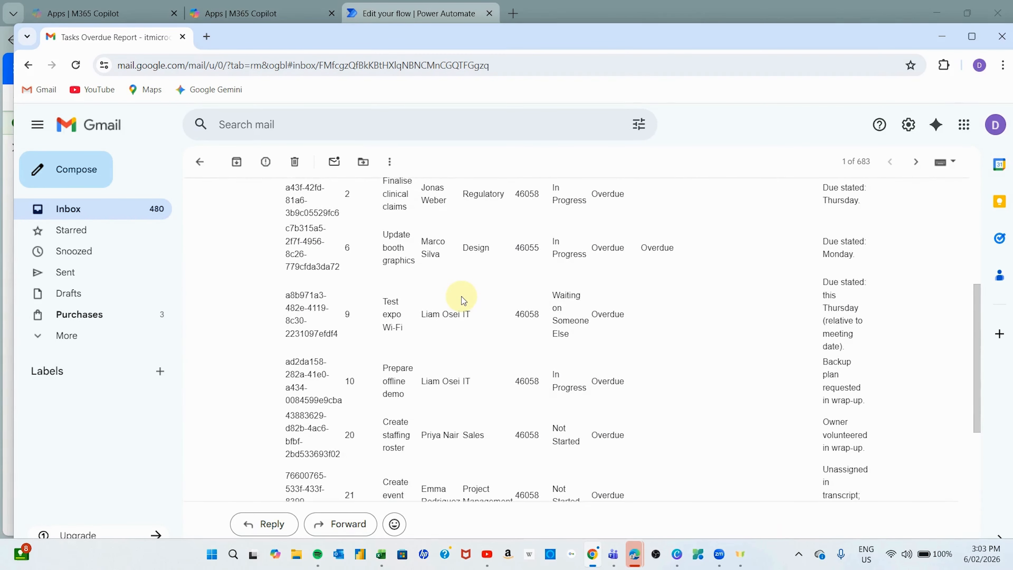
{"action": "scroll", "coordinate": [462, 296], "scroll_direction": "down", "scroll_amount": 2}
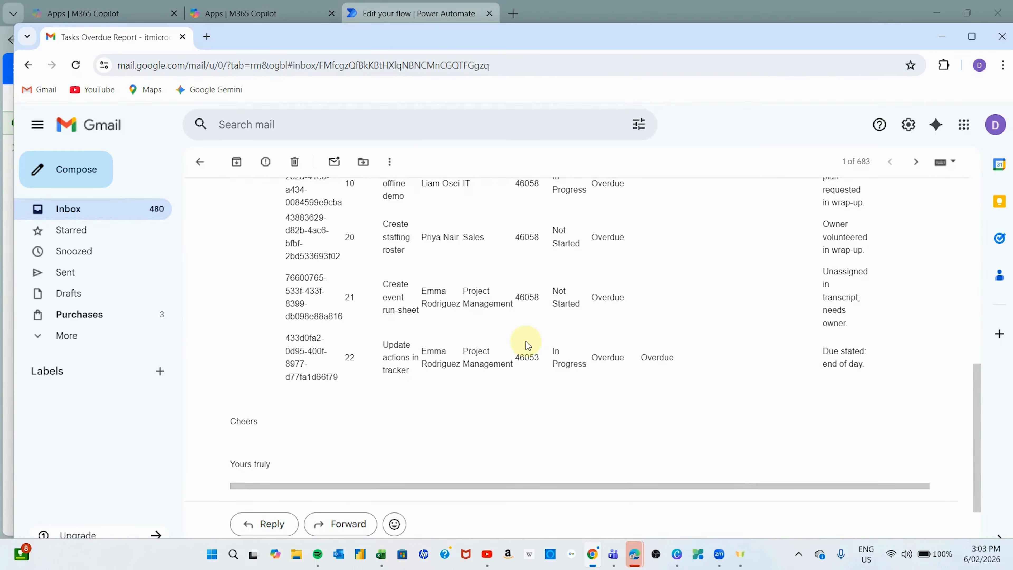
{"action": "scroll", "coordinate": [526, 341], "scroll_direction": "up", "scroll_amount": 3}
{"action": "scroll", "coordinate": [526, 341], "scroll_direction": "up", "scroll_amount": 6}
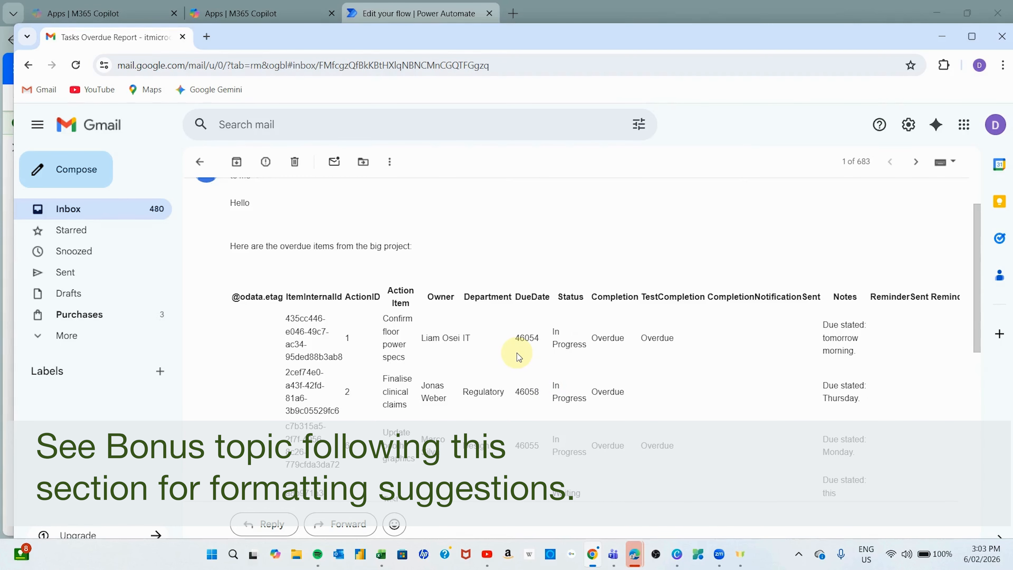
{"action": "scroll", "coordinate": [517, 353], "scroll_direction": "down", "scroll_amount": 2}
{"action": "scroll", "coordinate": [517, 353], "scroll_direction": "down", "scroll_amount": 2}
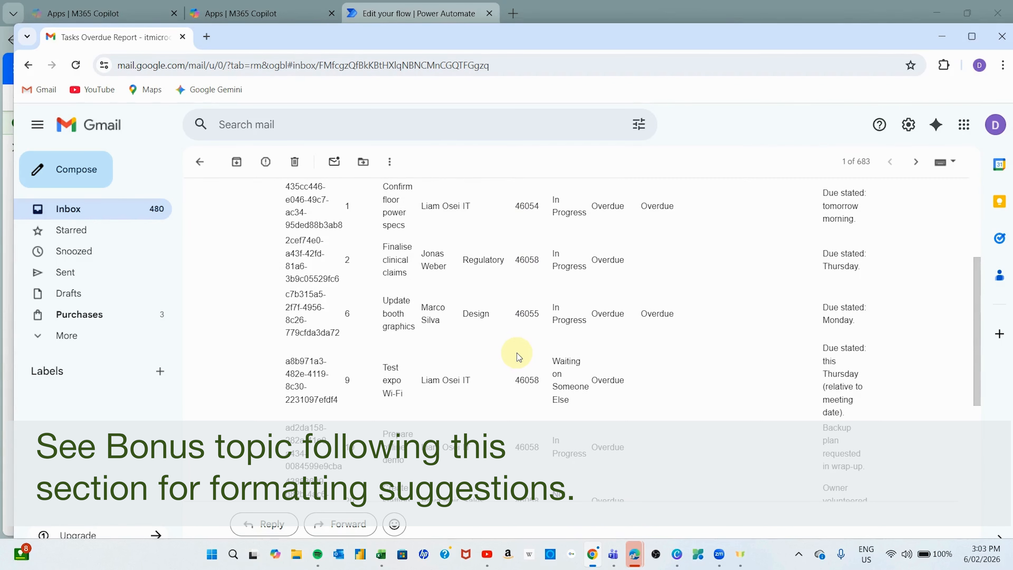
{"action": "scroll", "coordinate": [517, 353], "scroll_direction": "up", "scroll_amount": 1}
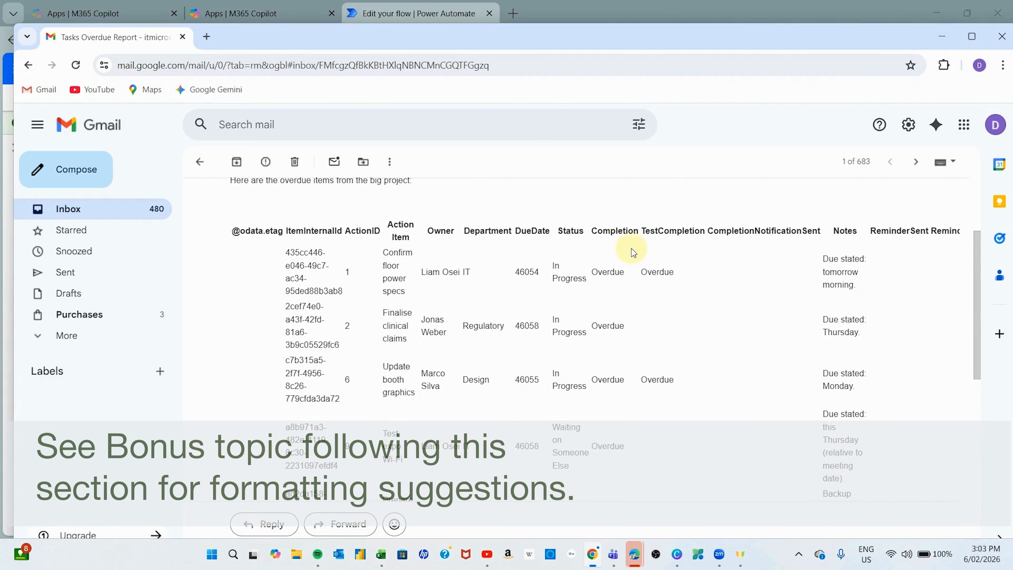
{"action": "scroll", "coordinate": [609, 304], "scroll_direction": "down", "scroll_amount": 2}
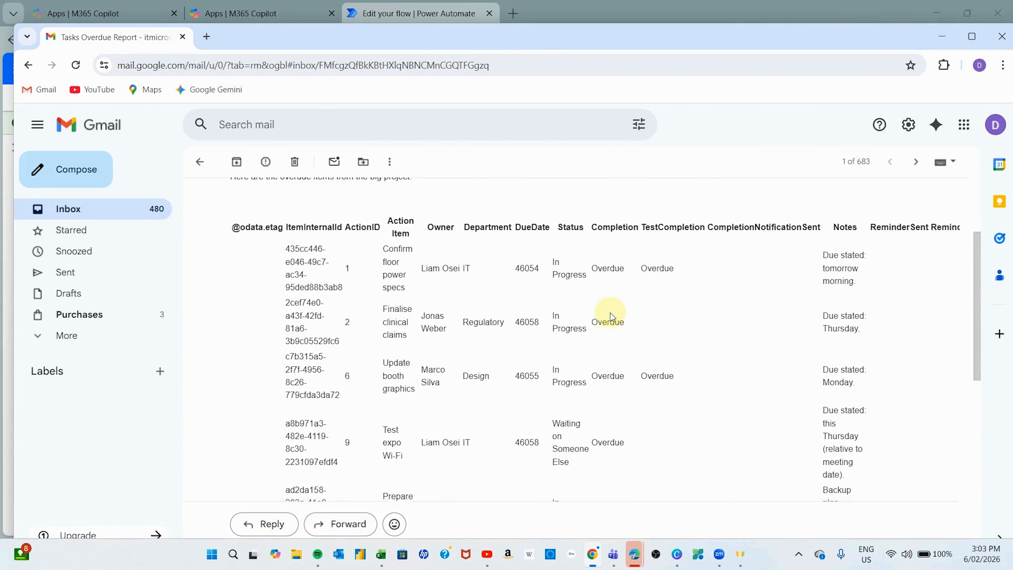
{"action": "scroll", "coordinate": [610, 315], "scroll_direction": "down", "scroll_amount": 4}
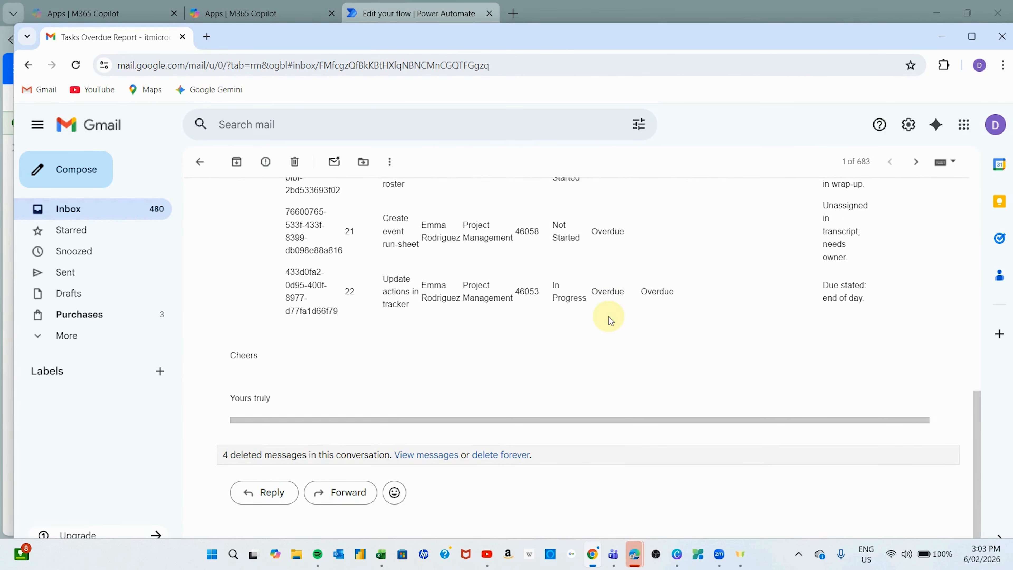
{"action": "scroll", "coordinate": [609, 317], "scroll_direction": "up", "scroll_amount": 5}
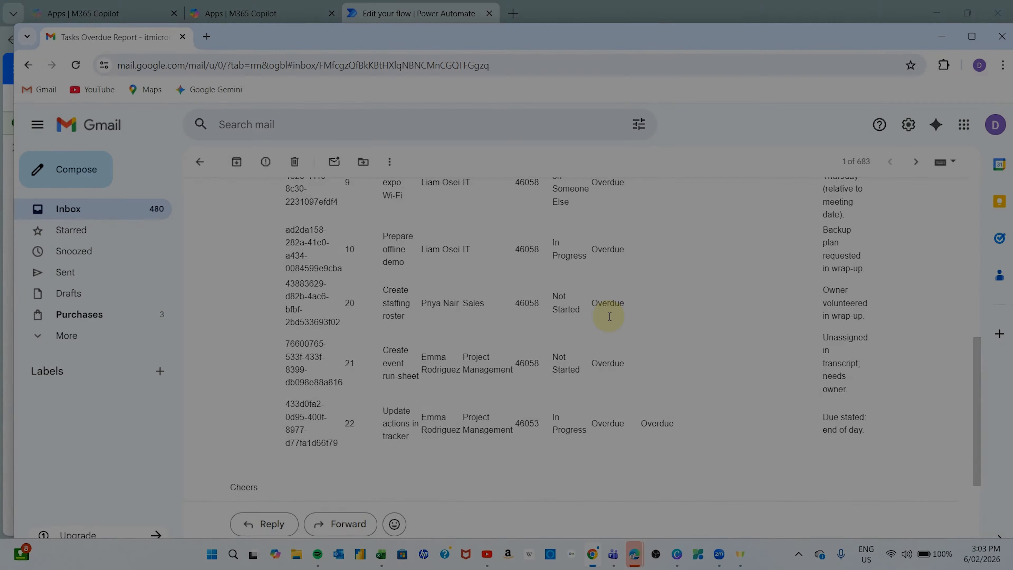
{"action": "scroll", "coordinate": [609, 317], "scroll_direction": "down", "scroll_amount": 3}
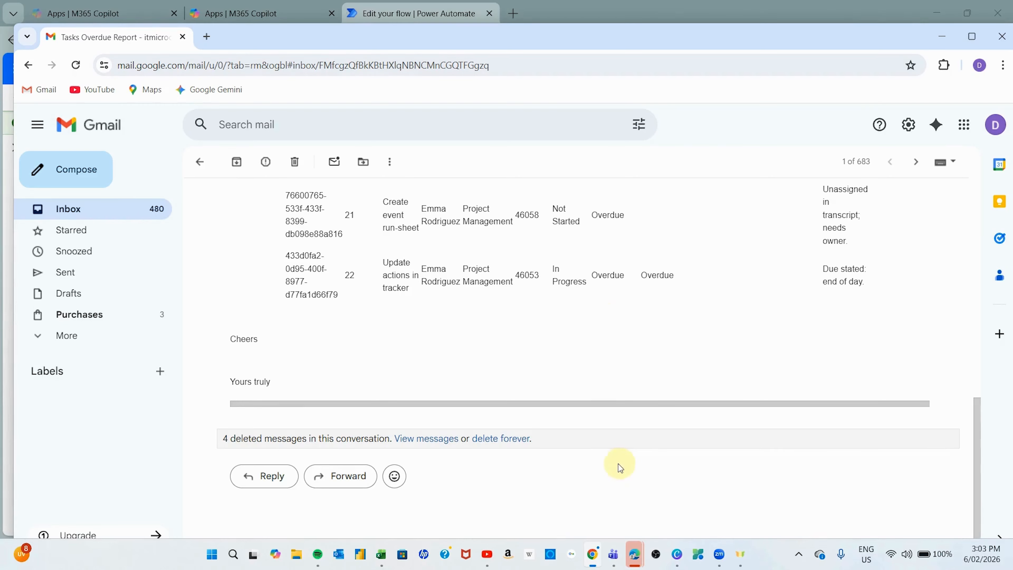
{"action": "mouse_move", "coordinate": [637, 561]}
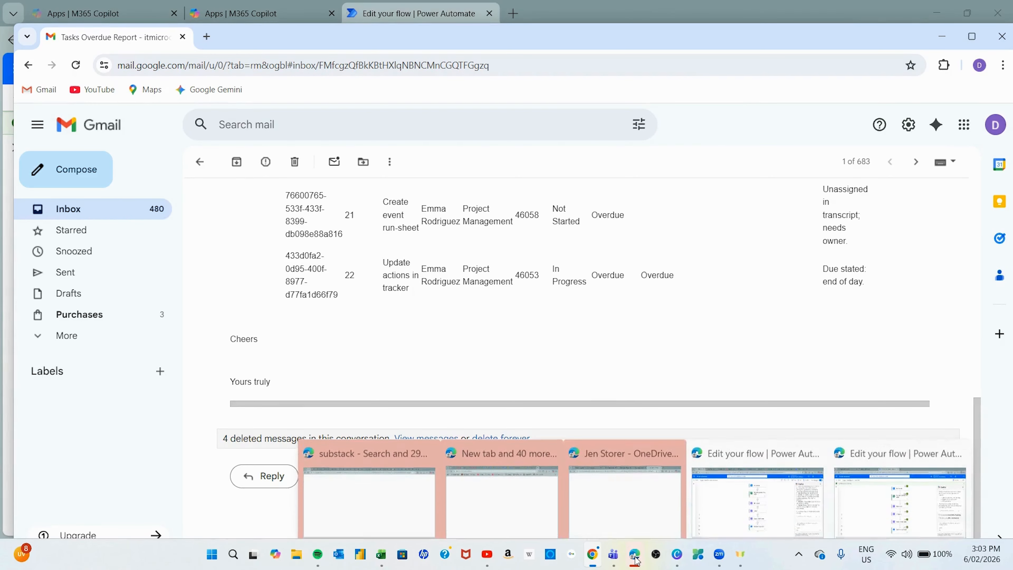
- Go back to the flow's details page and open the latest run in the 28-day history
{"action": "left_click", "coordinate": [912, 473]}
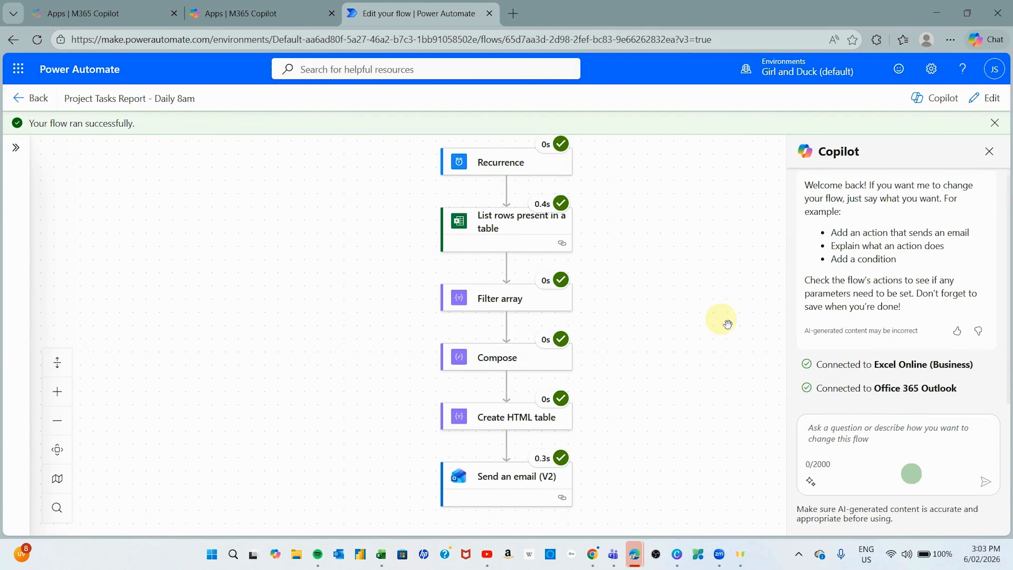
{"action": "scroll", "coordinate": [638, 264], "scroll_direction": "up", "scroll_amount": 3}
{"action": "scroll", "coordinate": [637, 263], "scroll_direction": "down", "scroll_amount": 3}
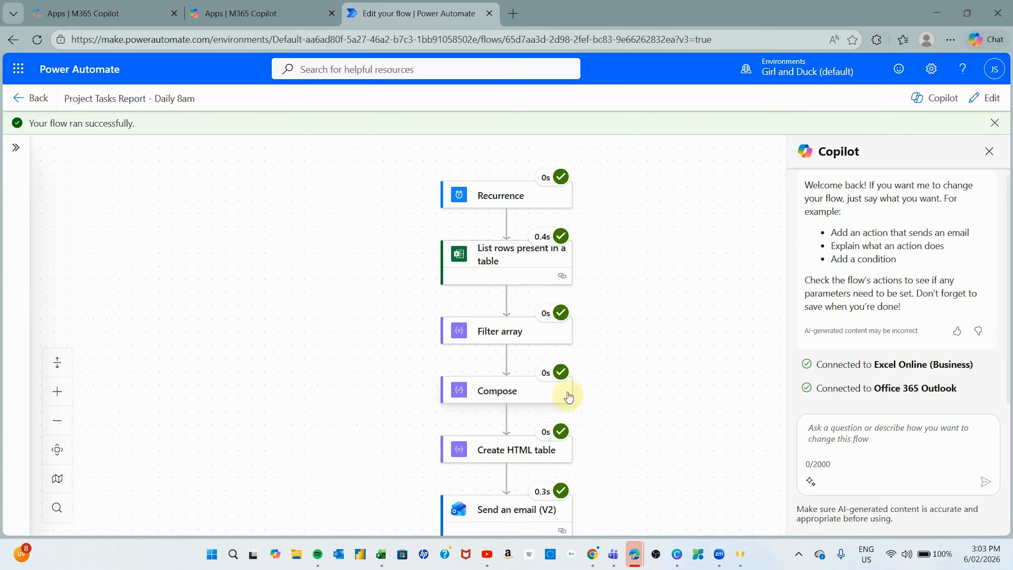
{"action": "scroll", "coordinate": [615, 432], "scroll_direction": "down", "scroll_amount": 2}
{"action": "scroll", "coordinate": [626, 391], "scroll_direction": "up", "scroll_amount": 1}
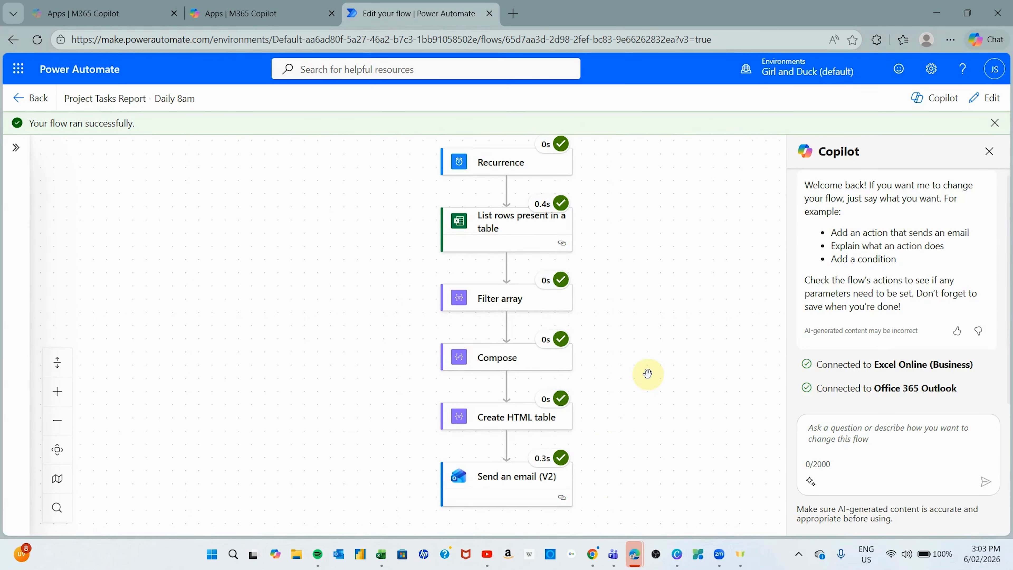
{"action": "scroll", "coordinate": [647, 374], "scroll_direction": "up", "scroll_amount": 1}
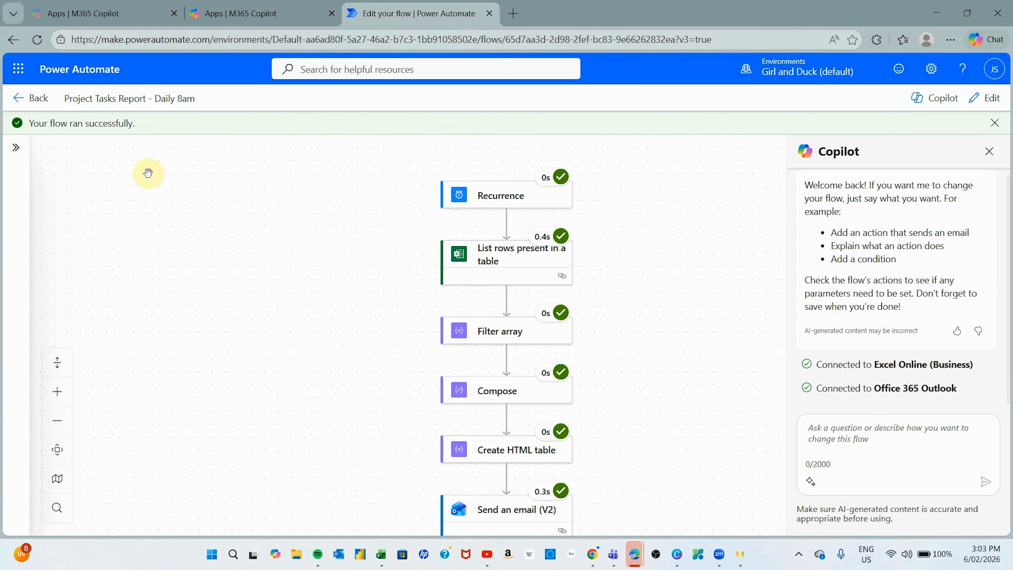
{"action": "left_click", "coordinate": [31, 98]}
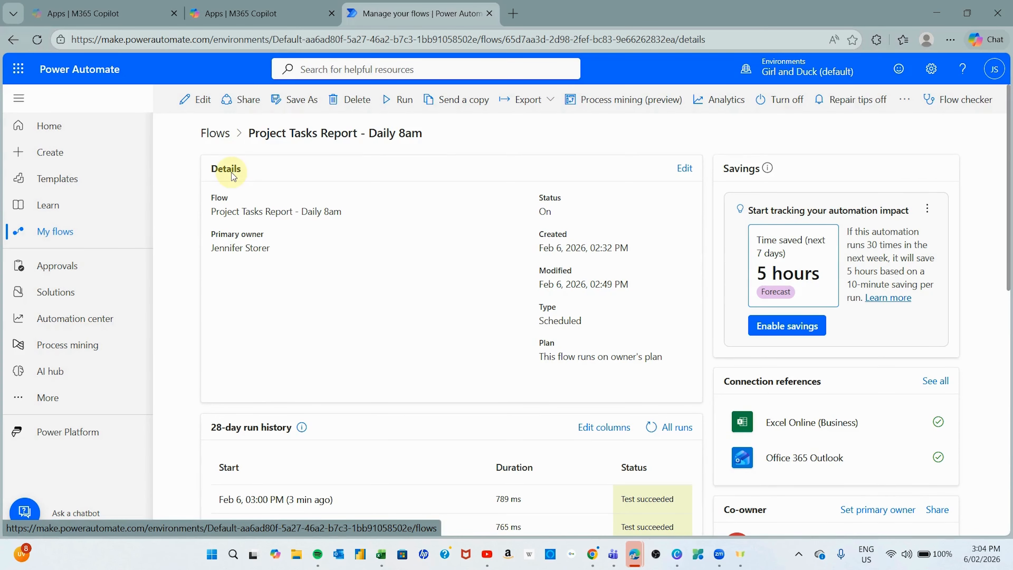
{"action": "scroll", "coordinate": [389, 303], "scroll_direction": "down", "scroll_amount": 5}
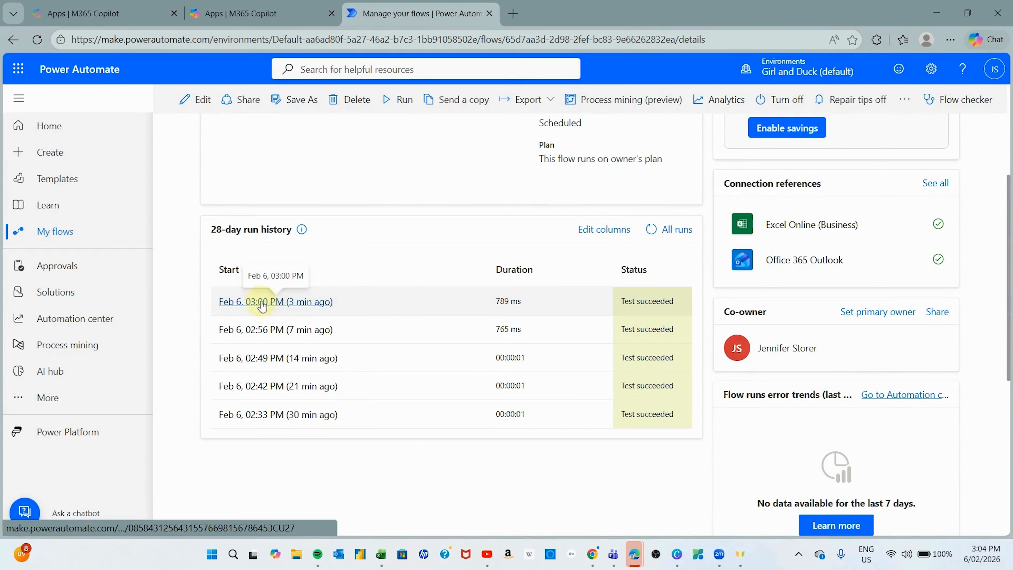
{"action": "left_click", "coordinate": [293, 303]}
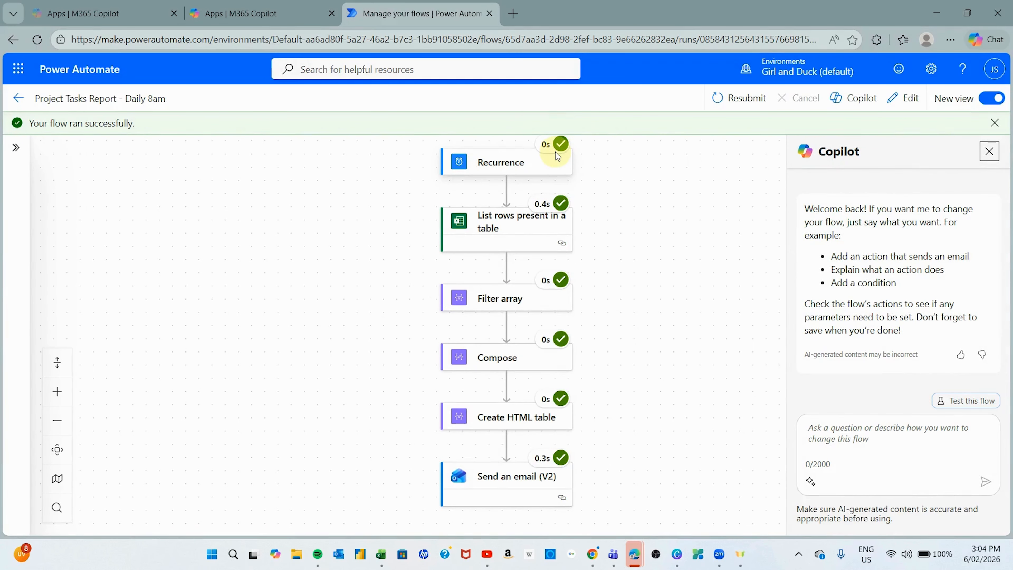
- Inspect the List rows present in a table run results, then return to the details page
{"action": "left_click", "coordinate": [501, 226]}
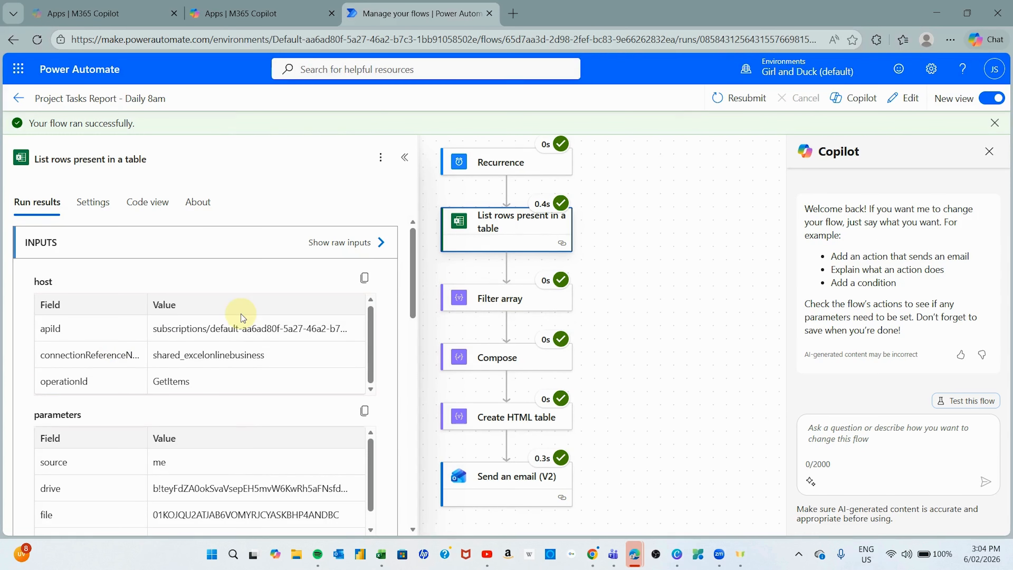
{"action": "scroll", "coordinate": [190, 323], "scroll_direction": "down", "scroll_amount": 3}
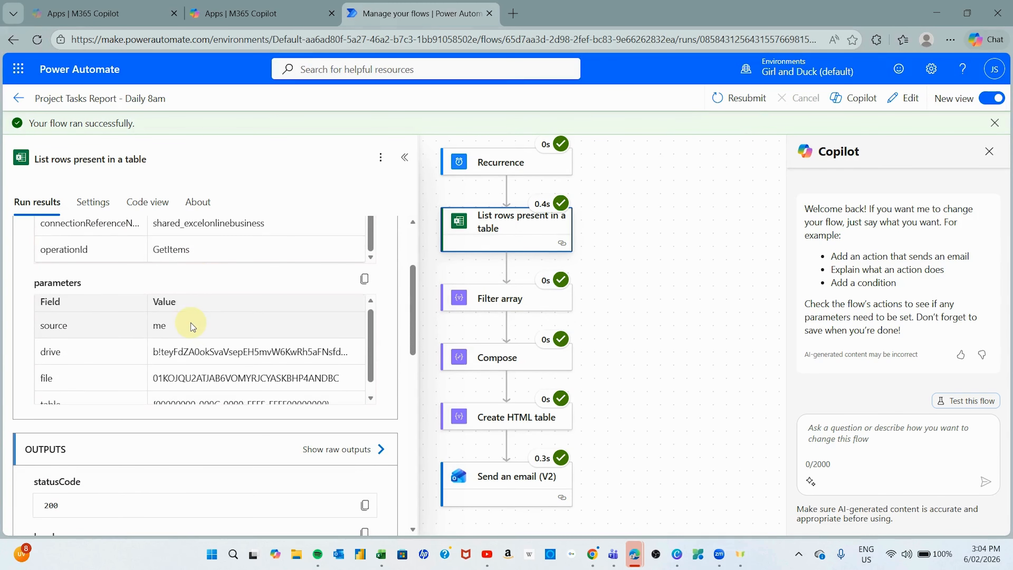
{"action": "scroll", "coordinate": [191, 323], "scroll_direction": "down", "scroll_amount": 6}
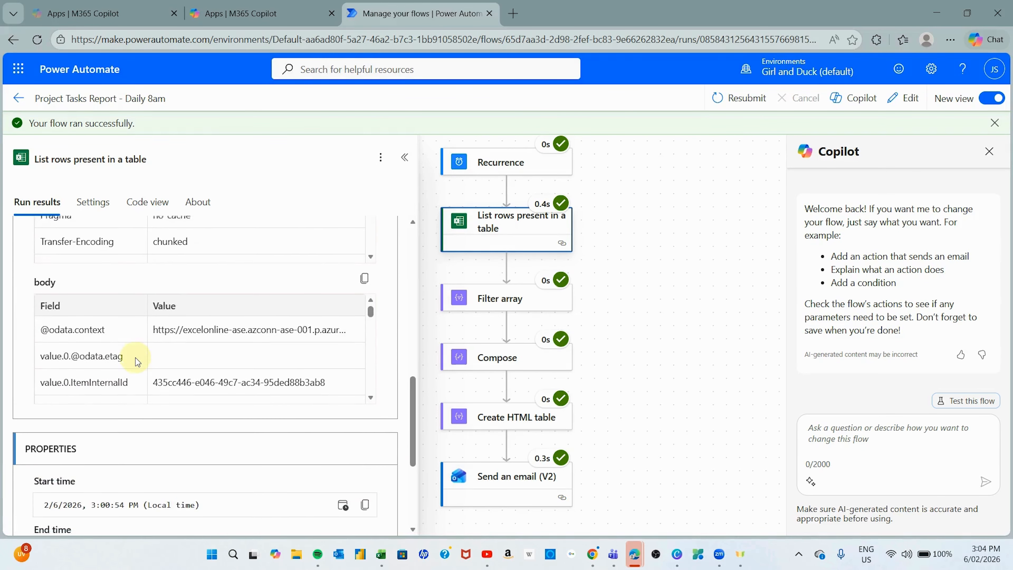
{"action": "scroll", "coordinate": [135, 358], "scroll_direction": "down", "scroll_amount": 5}
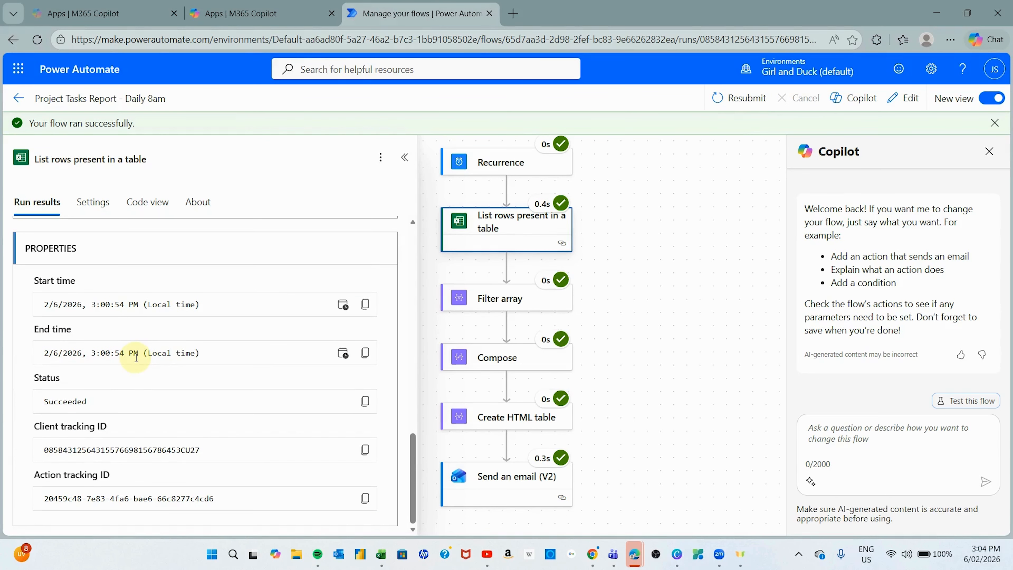
{"action": "scroll", "coordinate": [279, 383], "scroll_direction": "up", "scroll_amount": 10}
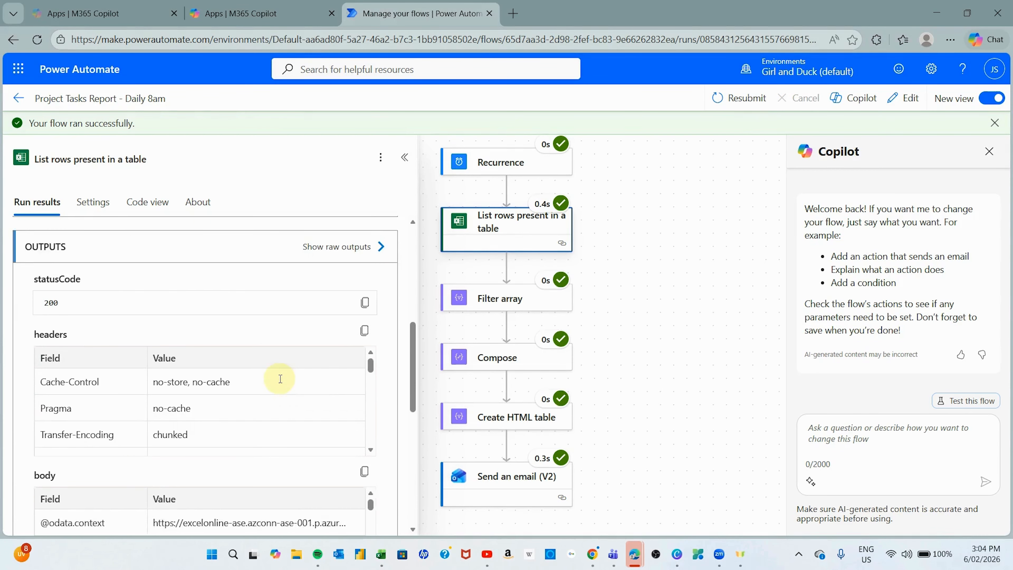
{"action": "scroll", "coordinate": [280, 379], "scroll_direction": "up", "scroll_amount": 3}
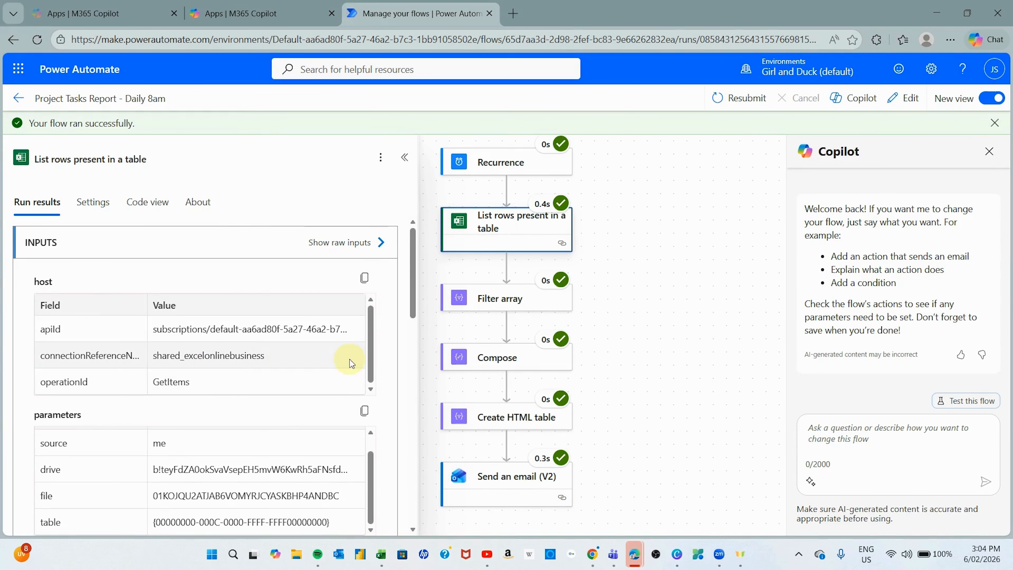
{"action": "scroll", "coordinate": [312, 372], "scroll_direction": "down", "scroll_amount": 2}
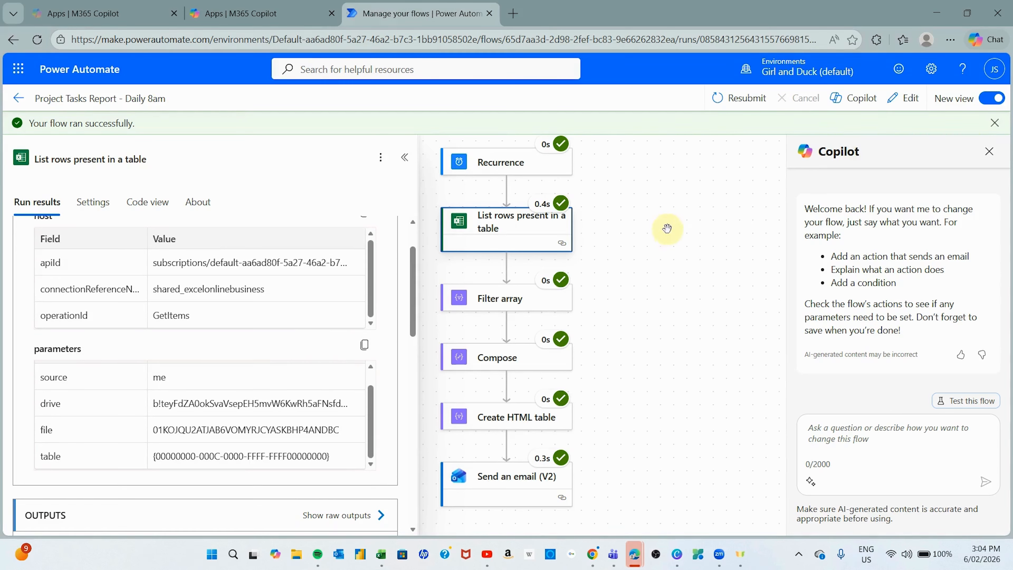
{"action": "scroll", "coordinate": [648, 240], "scroll_direction": "up", "scroll_amount": 1}
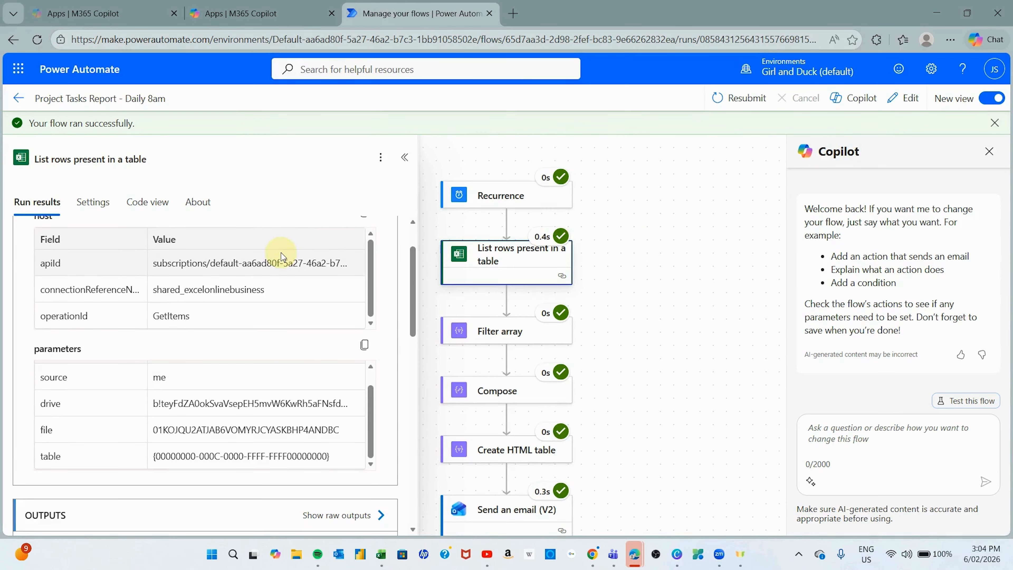
{"action": "scroll", "coordinate": [280, 252], "scroll_direction": "up", "scroll_amount": 2}
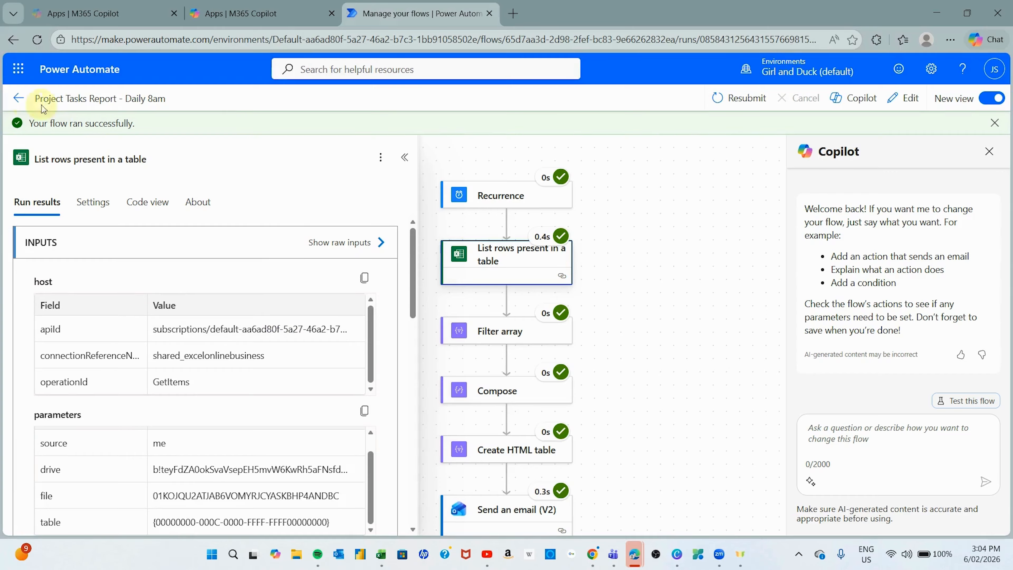
{"action": "left_click", "coordinate": [20, 100]}
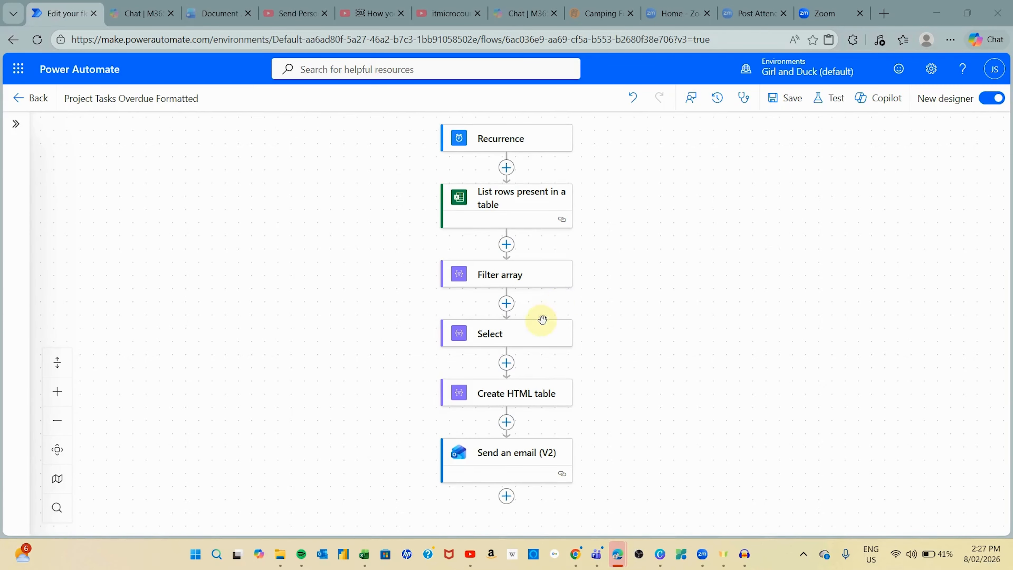
- Inspect the Select step's body('Filter_array') source, then reopen Select to edit the DueDate mapping value
{"action": "left_click", "coordinate": [467, 338]}
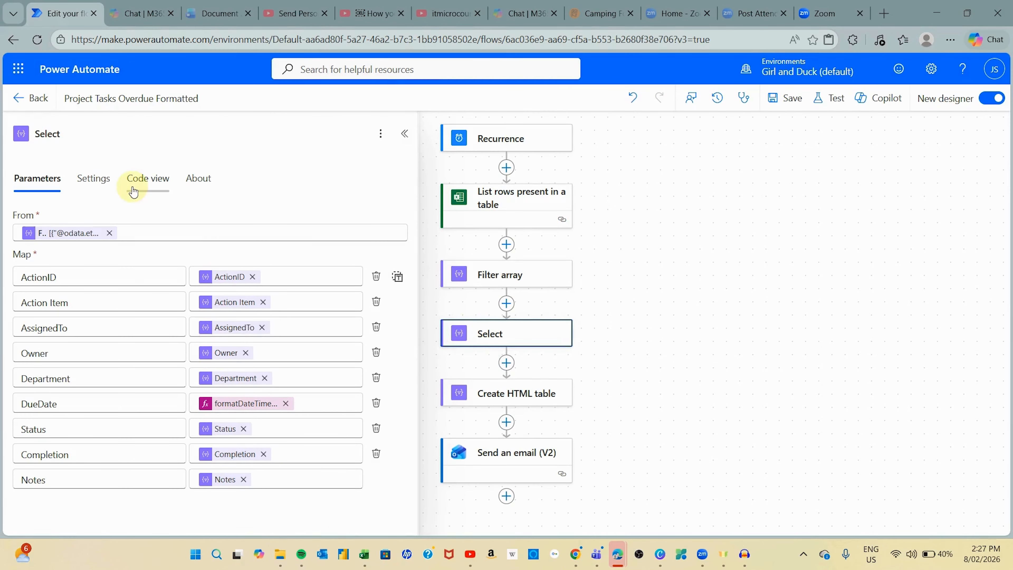
{"action": "left_click", "coordinate": [72, 234]}
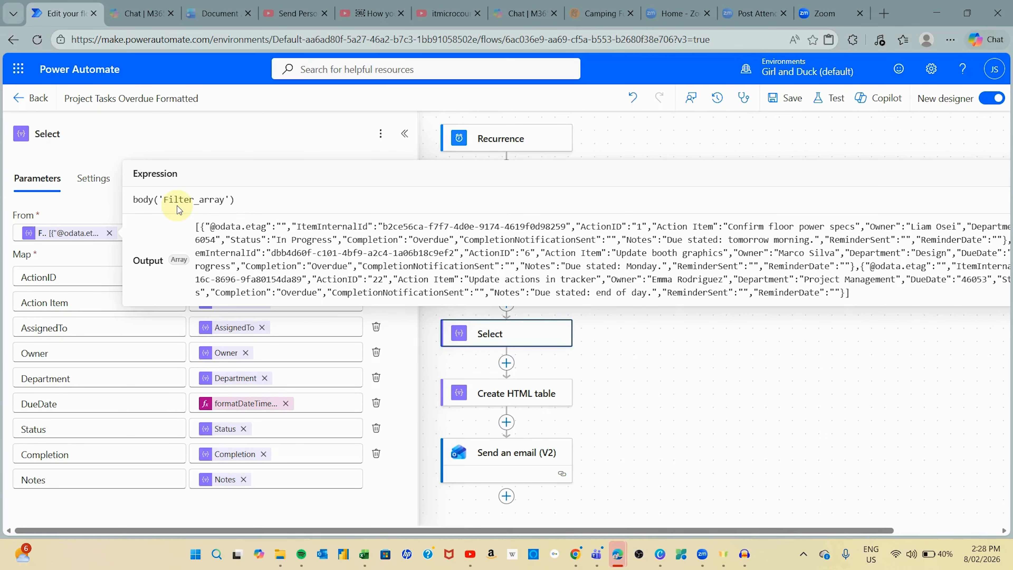
{"action": "left_click", "coordinate": [771, 426]}
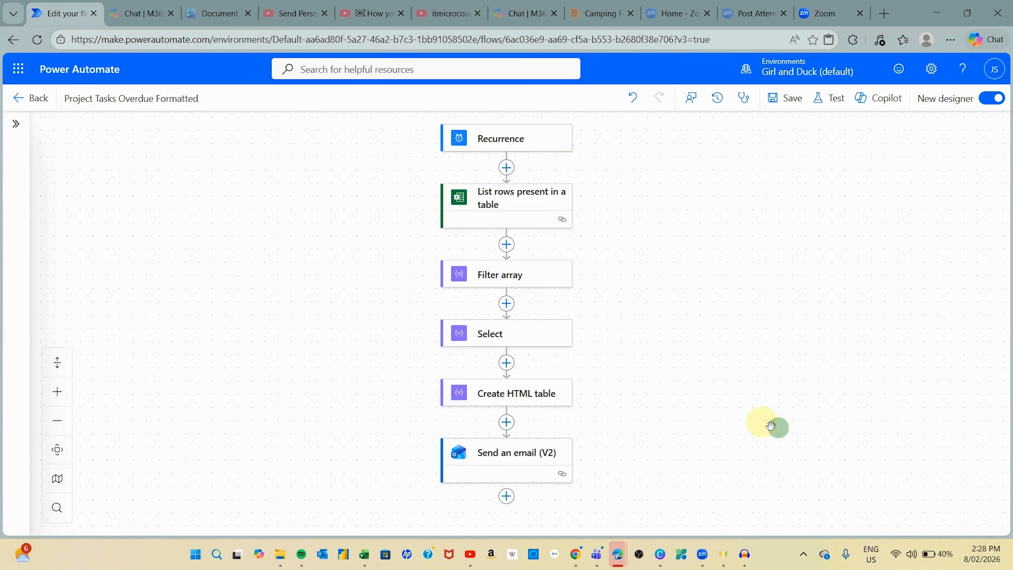
{"action": "left_click", "coordinate": [475, 334]}
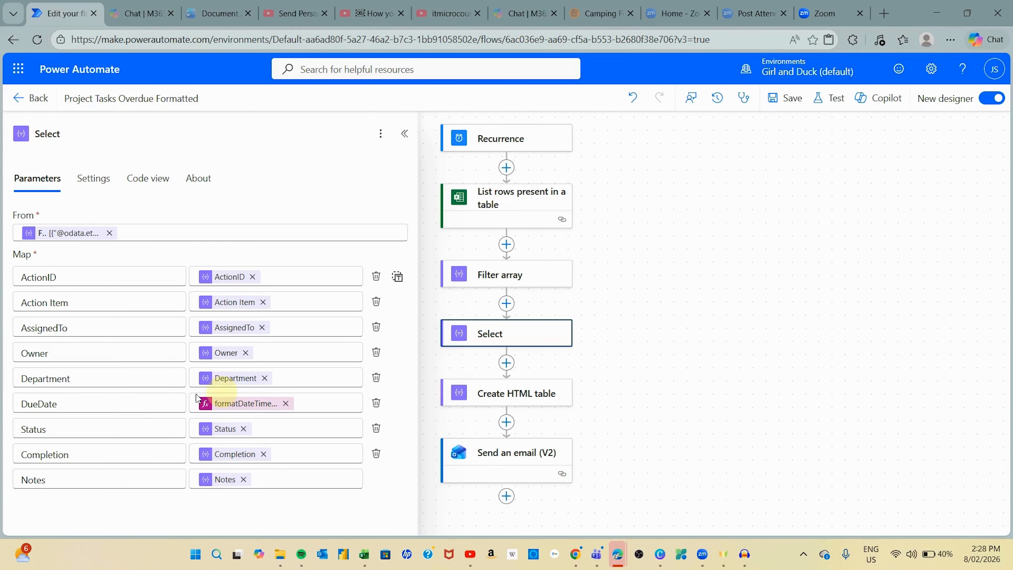
{"action": "left_click", "coordinate": [246, 407]}
- Review the DueDate formatDateTime expression producing dd/MM/yyyy, then switch to the Overdue Tasks Summary email in Gmail
{"action": "left_click", "coordinate": [246, 404]}
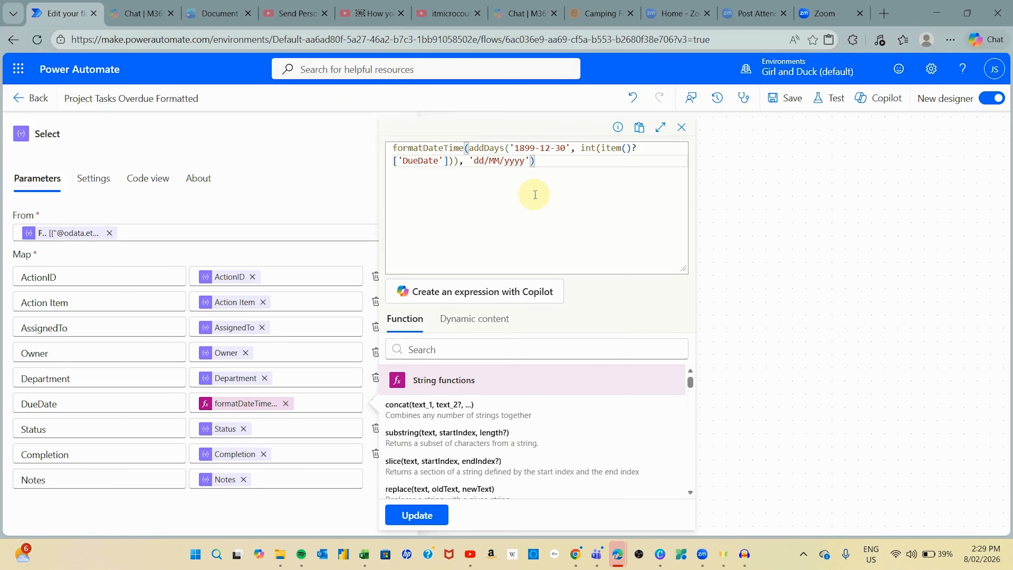
{"action": "left_click", "coordinate": [743, 243]}
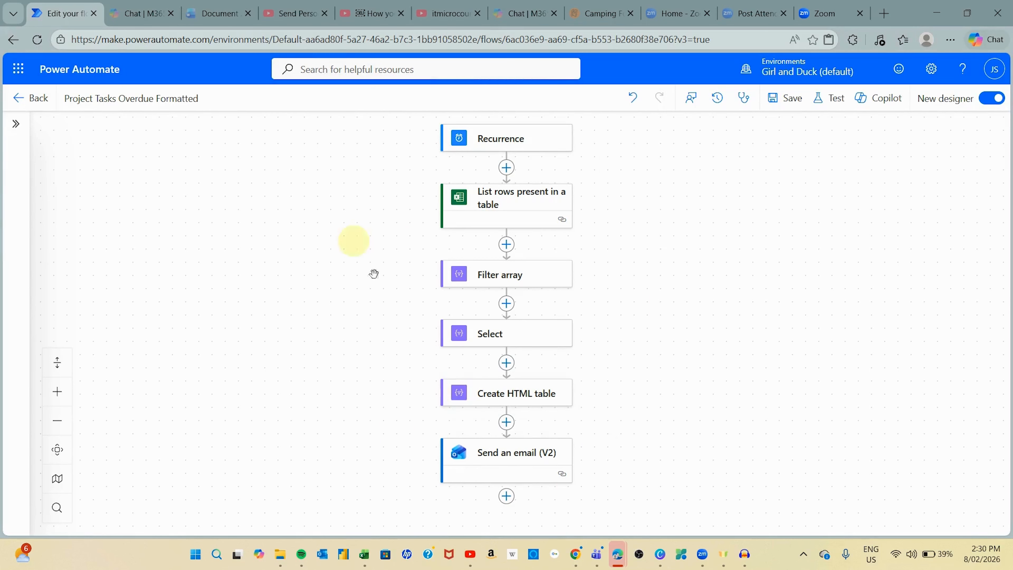
{"action": "key", "text": "alt+Tab"}
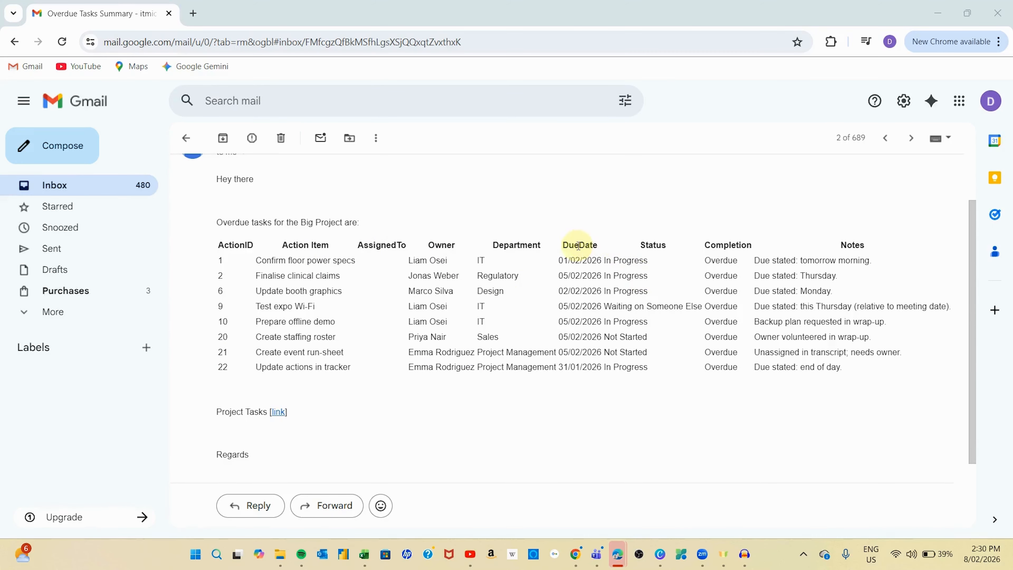
{"action": "left_click_drag", "start_coordinate": [559, 261], "coordinate": [605, 367]}
{"action": "left_click", "coordinate": [597, 351]}
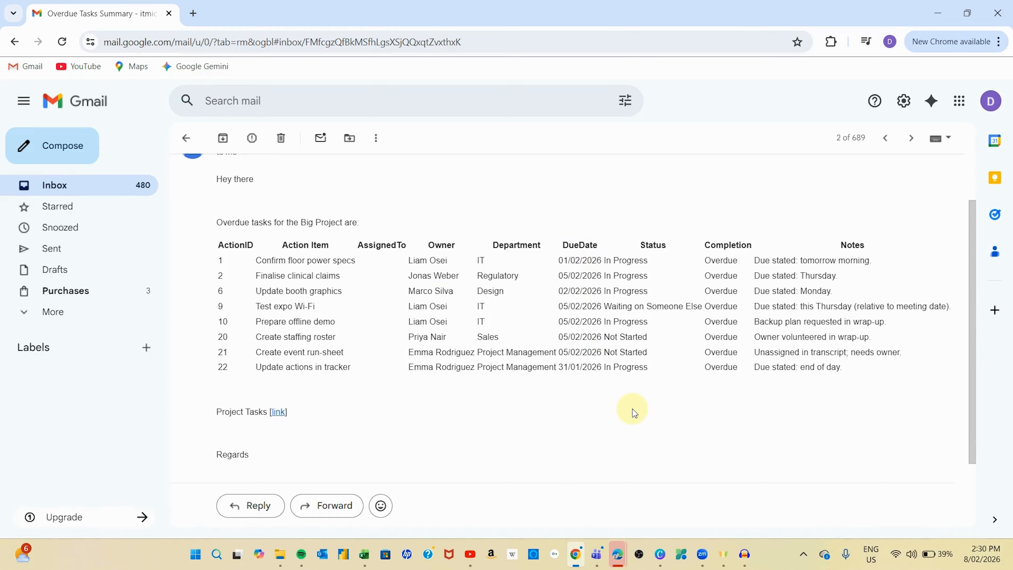